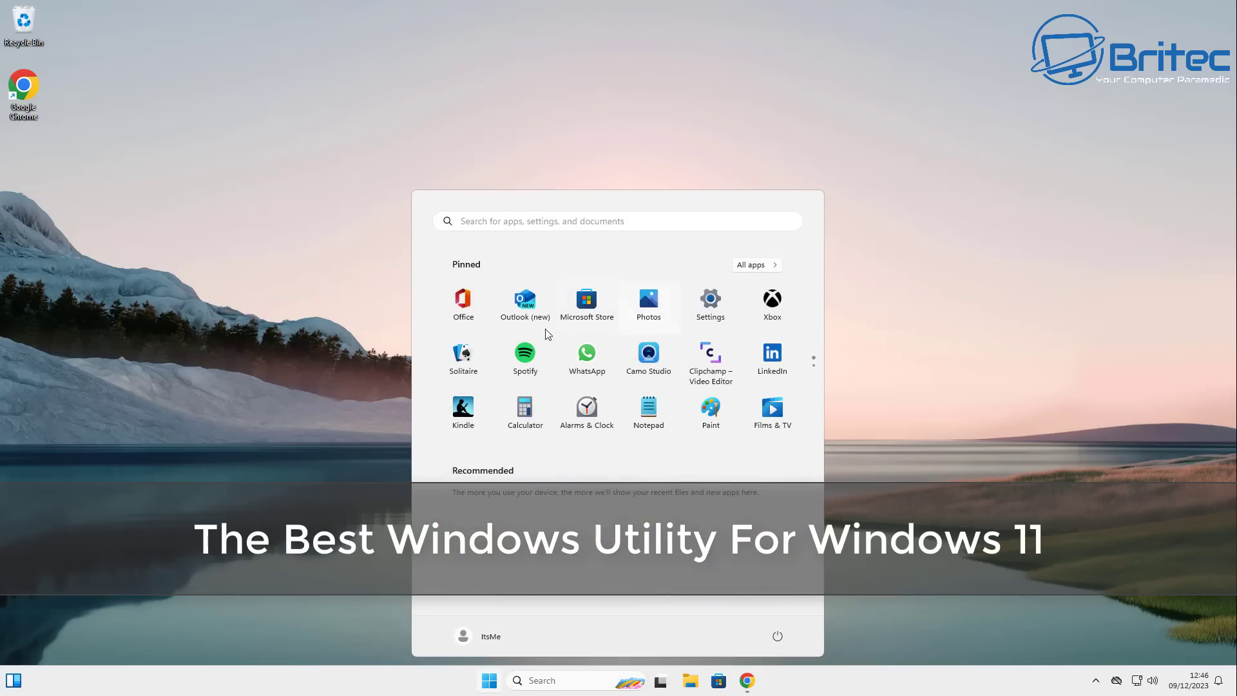
- Open Windows Settings and look through the Privacy & security options, including Contacts and Activity history
left_click(708, 309)
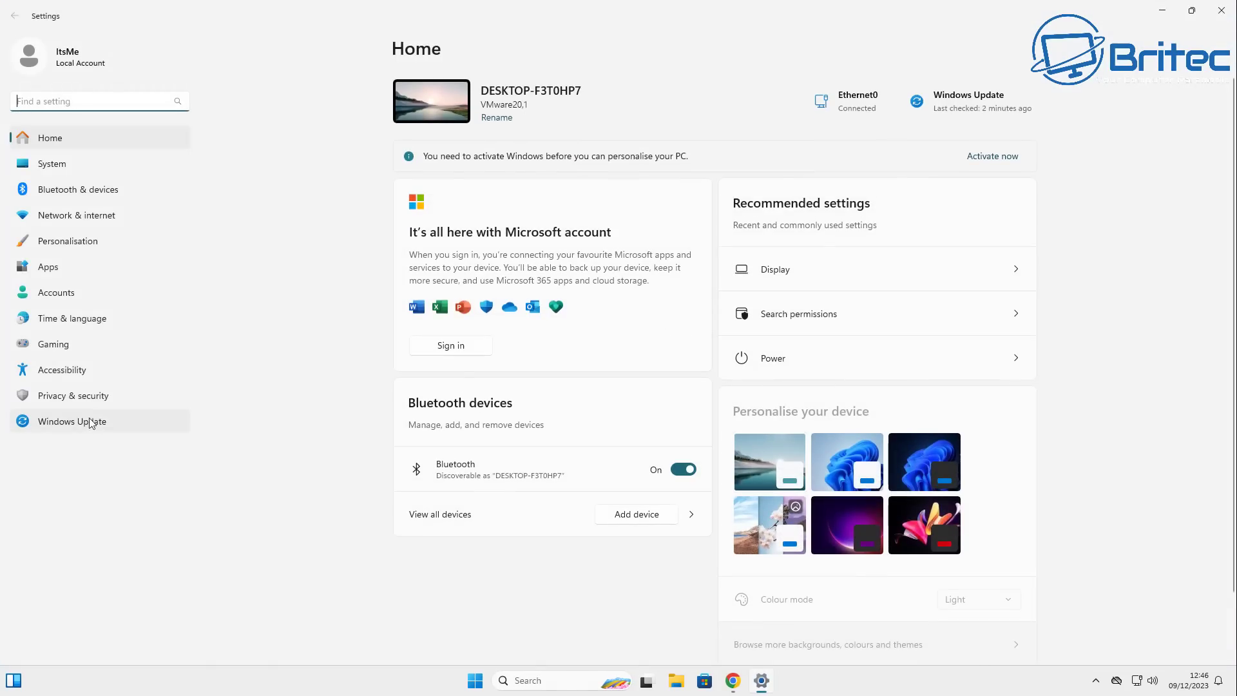
left_click(56, 394)
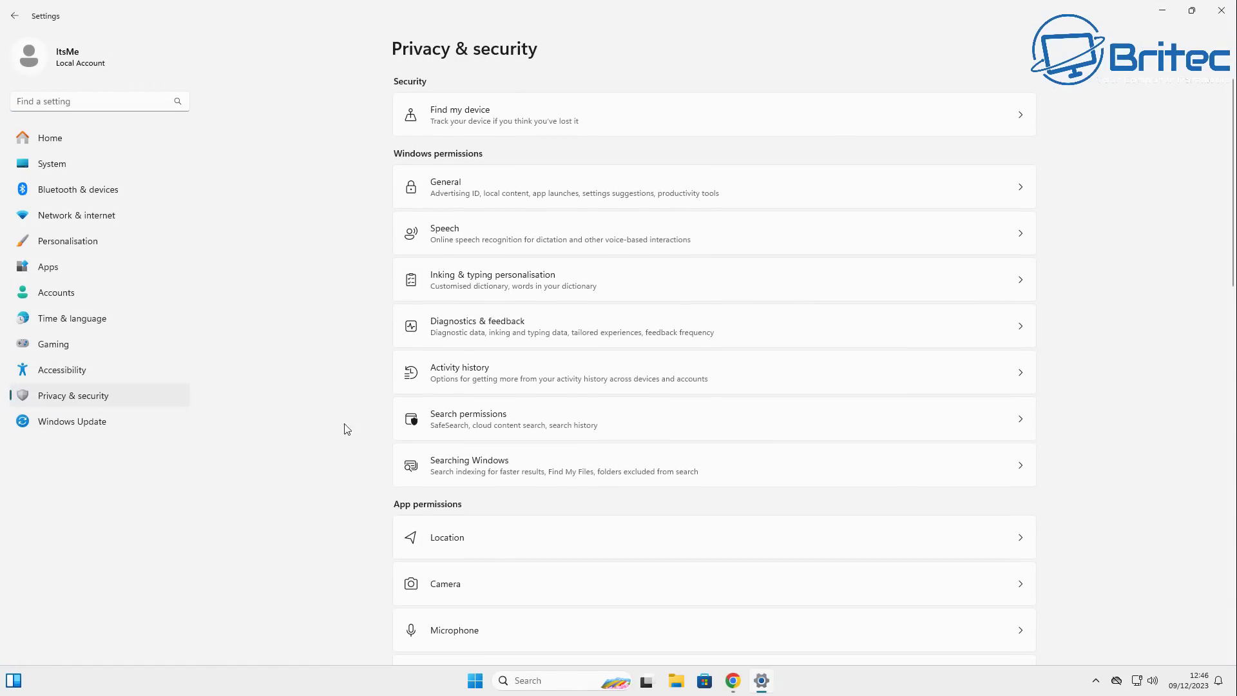
scroll(725, 499, "down", 6)
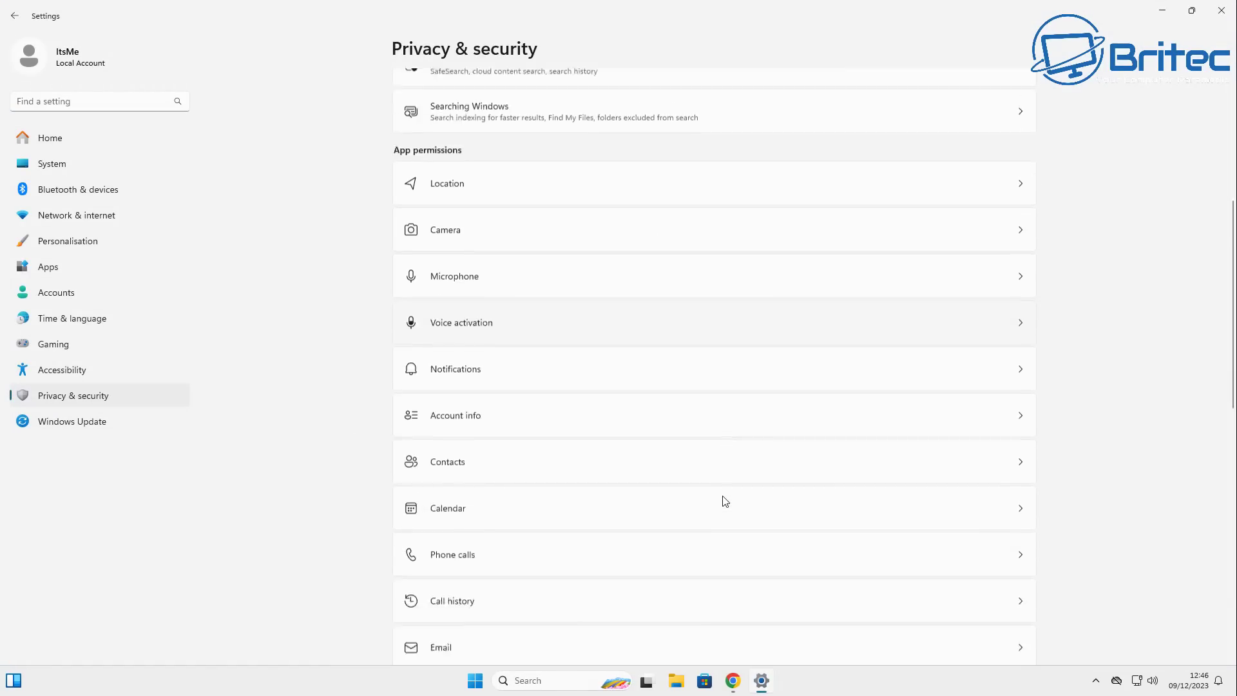
left_click(661, 368)
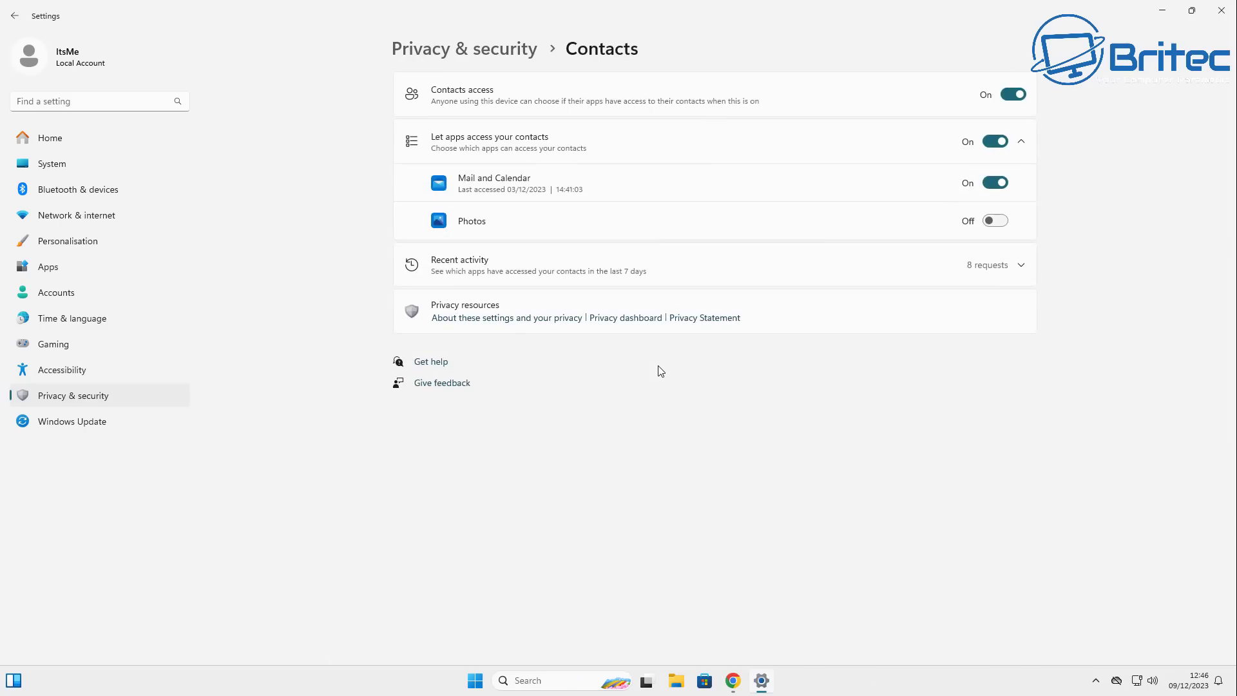
left_click(14, 16)
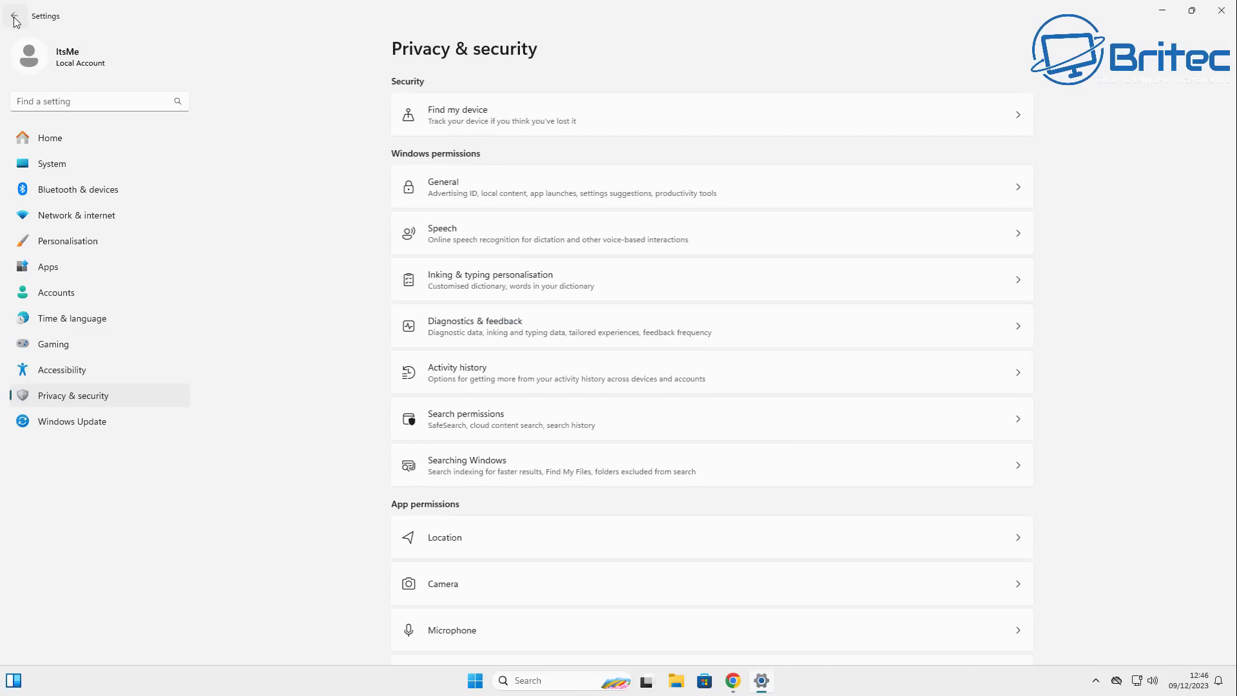
left_click(563, 372)
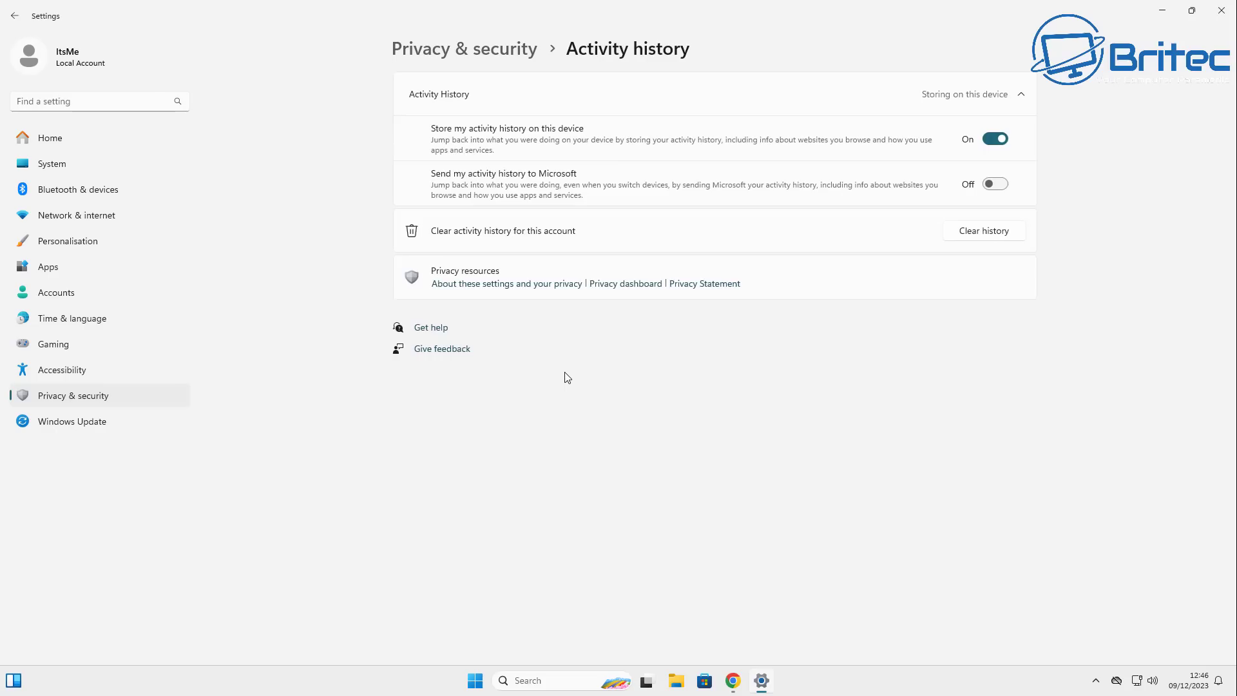
left_click(14, 17)
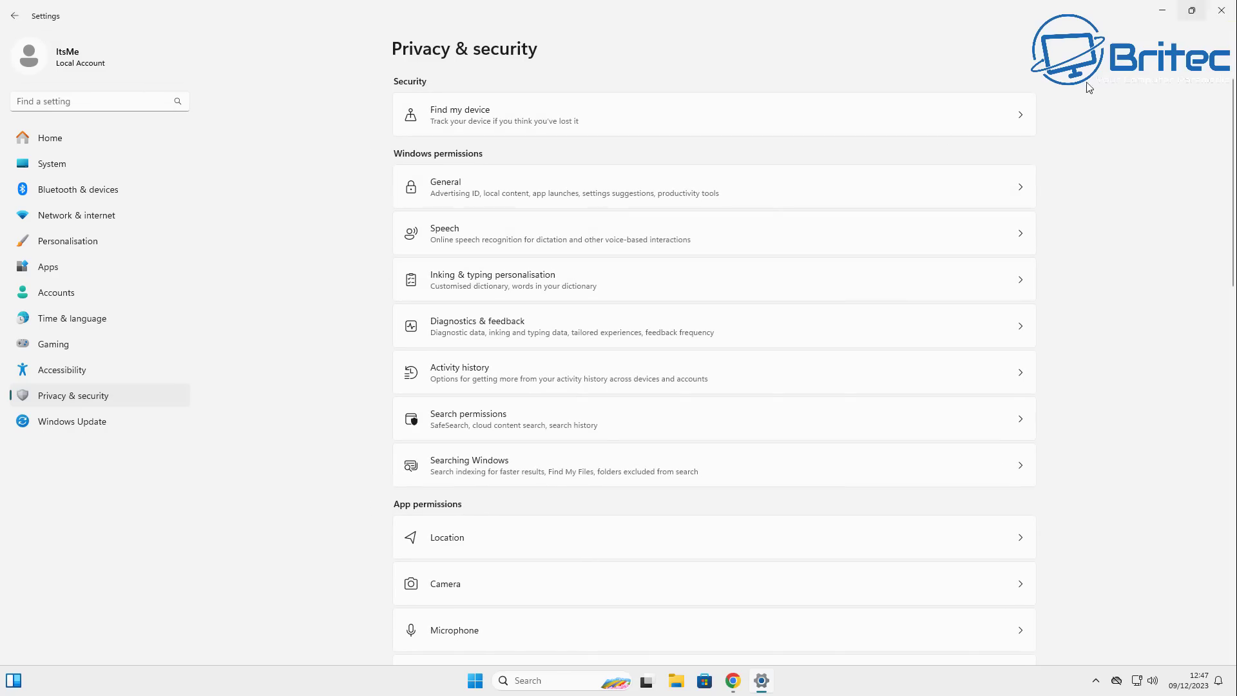
- Look over the System settings categories and close Settings
left_click(57, 166)
scroll(606, 499, "down", 5)
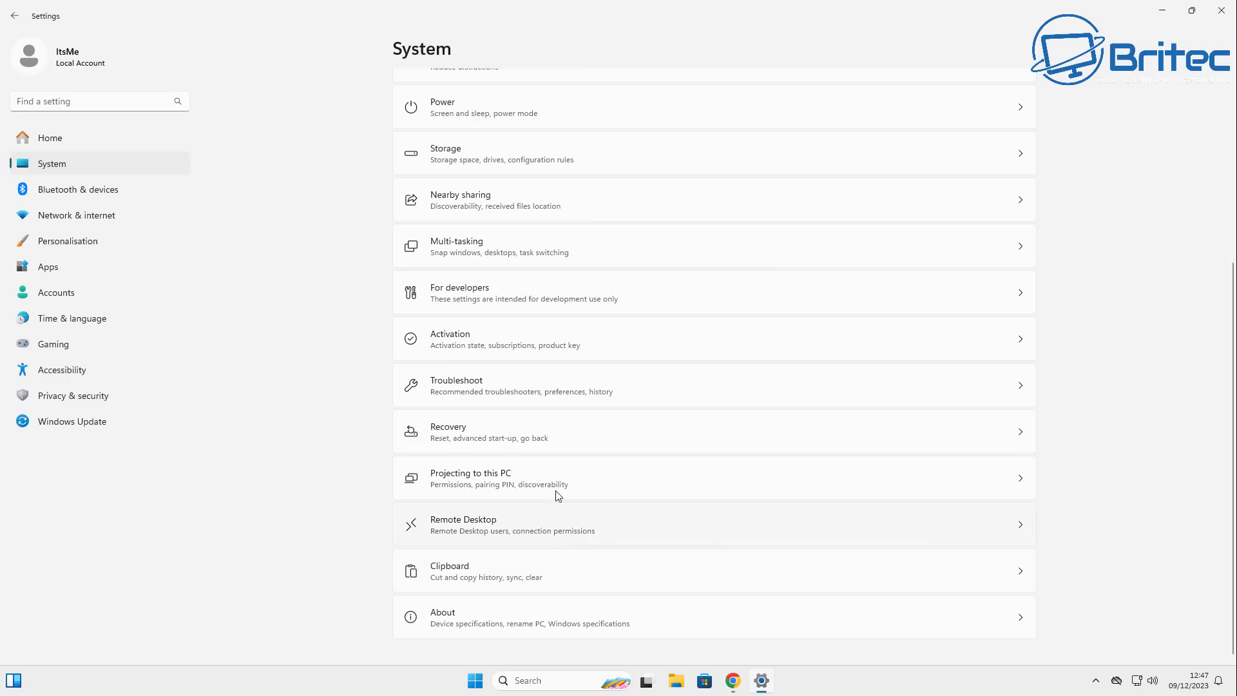
scroll(522, 382, "up", 2)
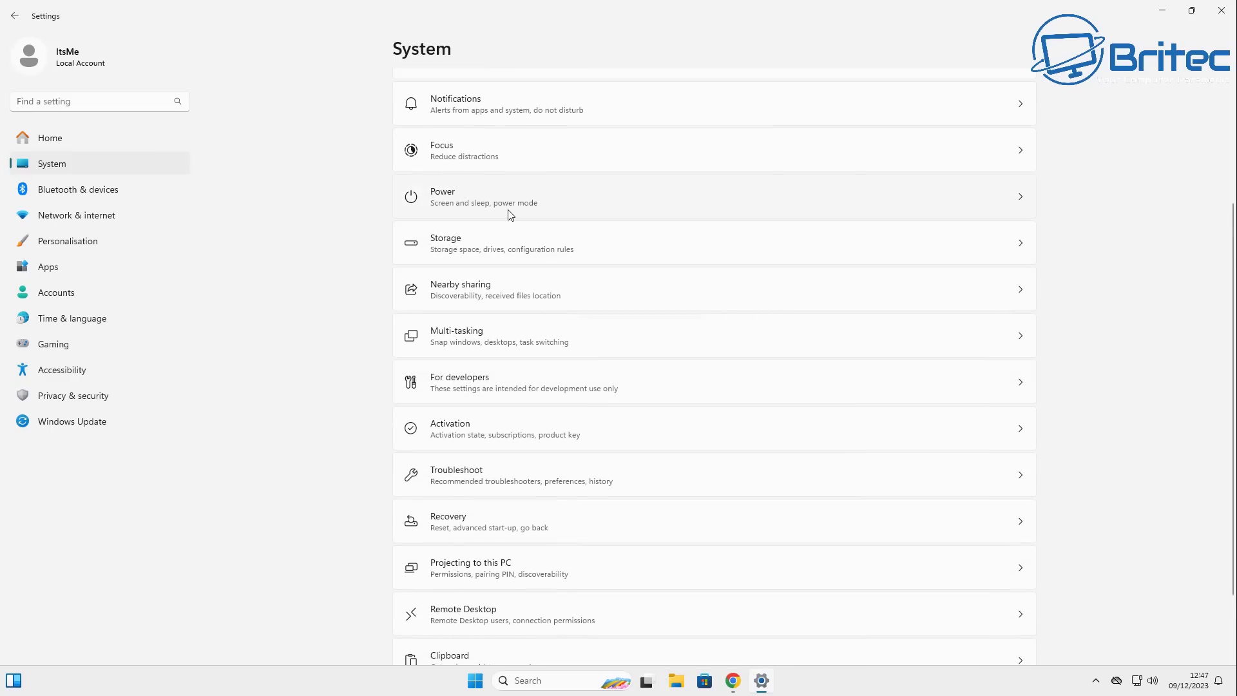
left_click(1226, 12)
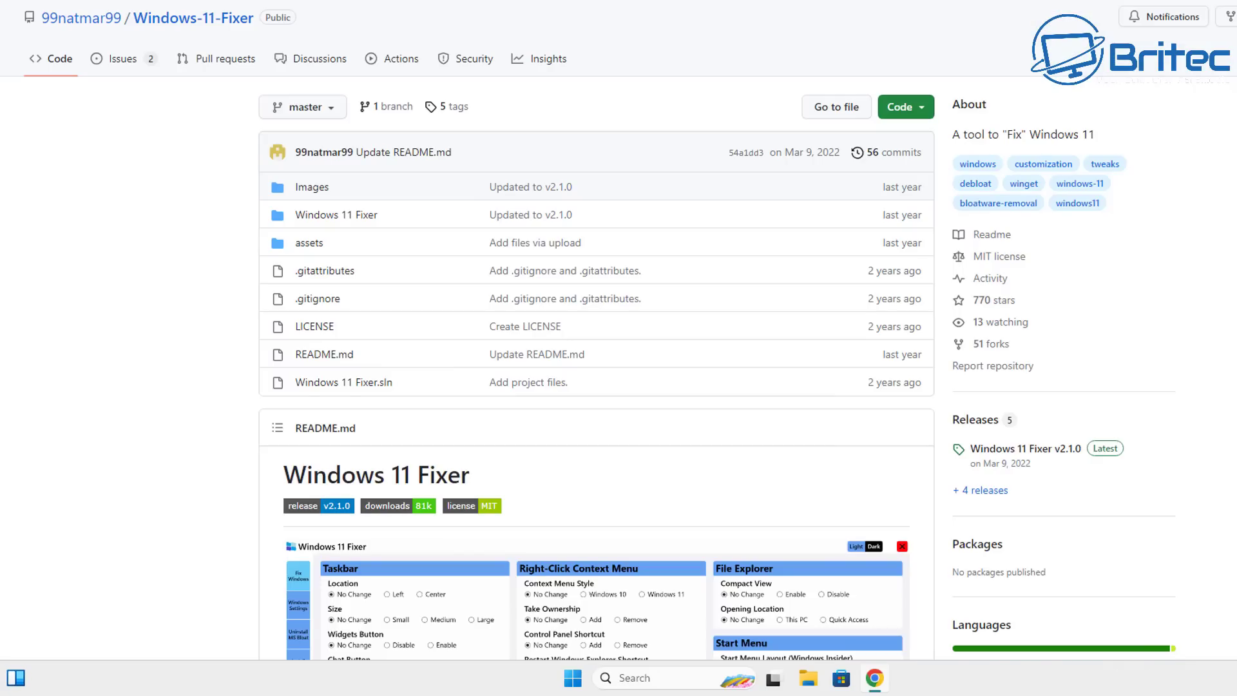
- Read the About, Features and Downloads sections of the Windows 11 Fixer README on GitHub
scroll(619, 348, "down", 7)
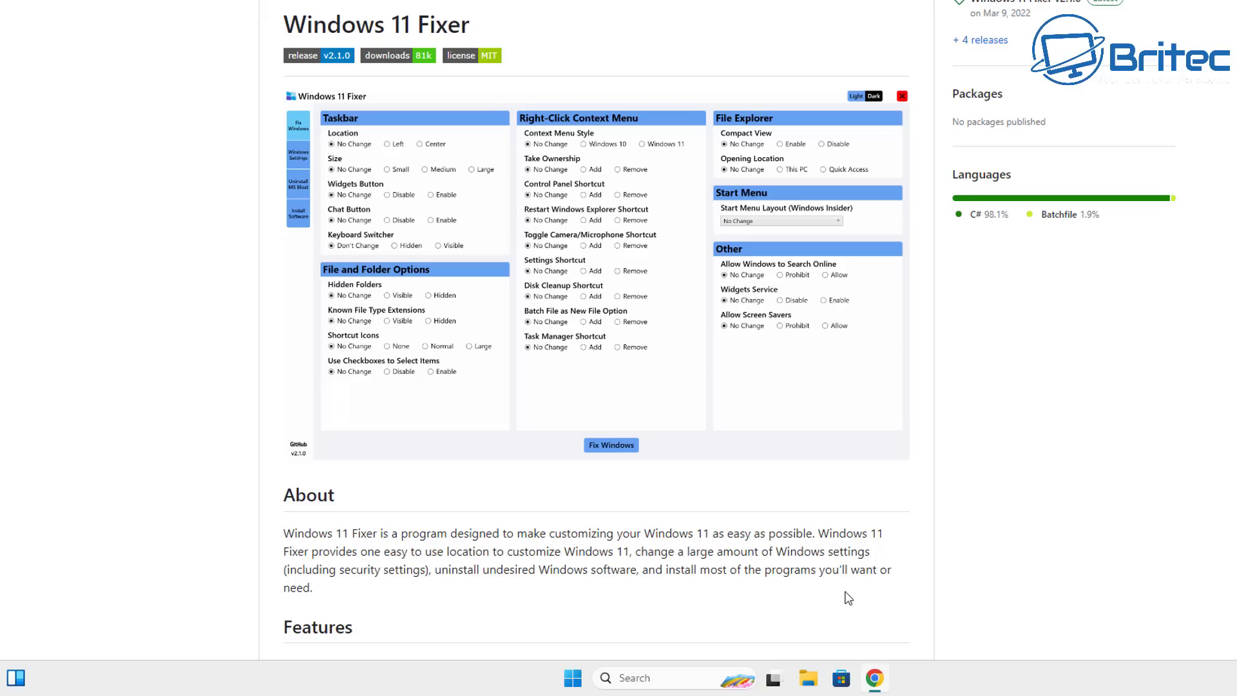
middle_click(1189, 260)
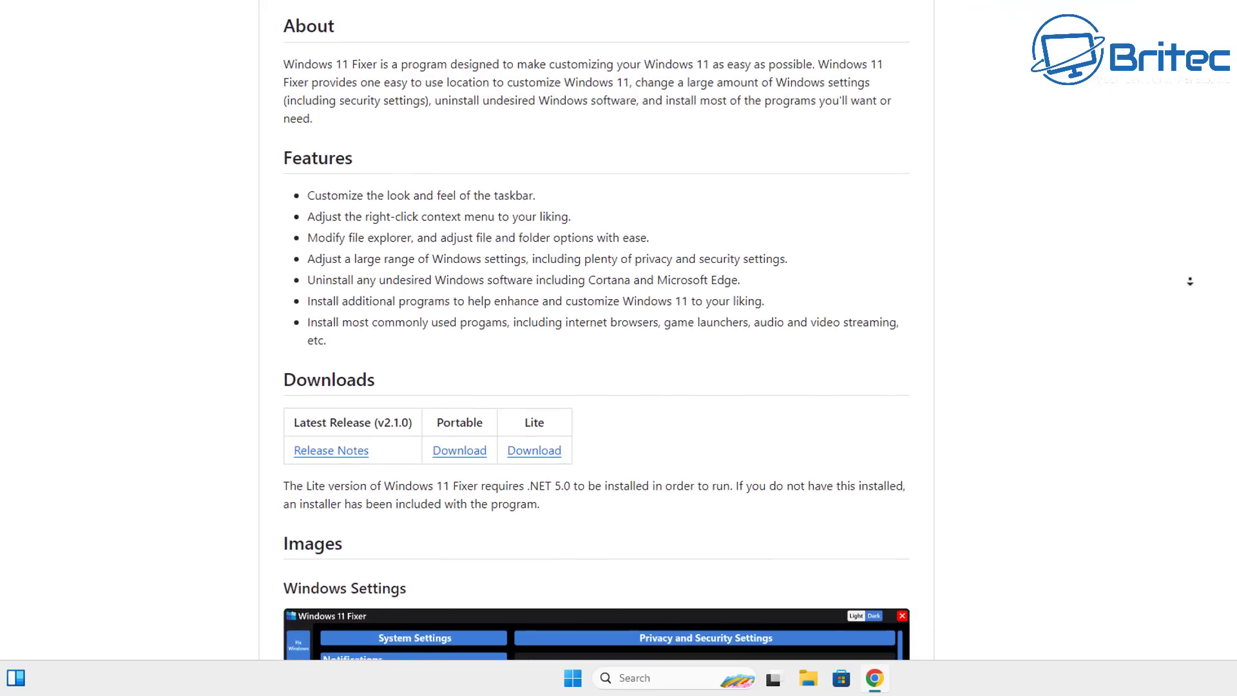
left_click(1194, 286)
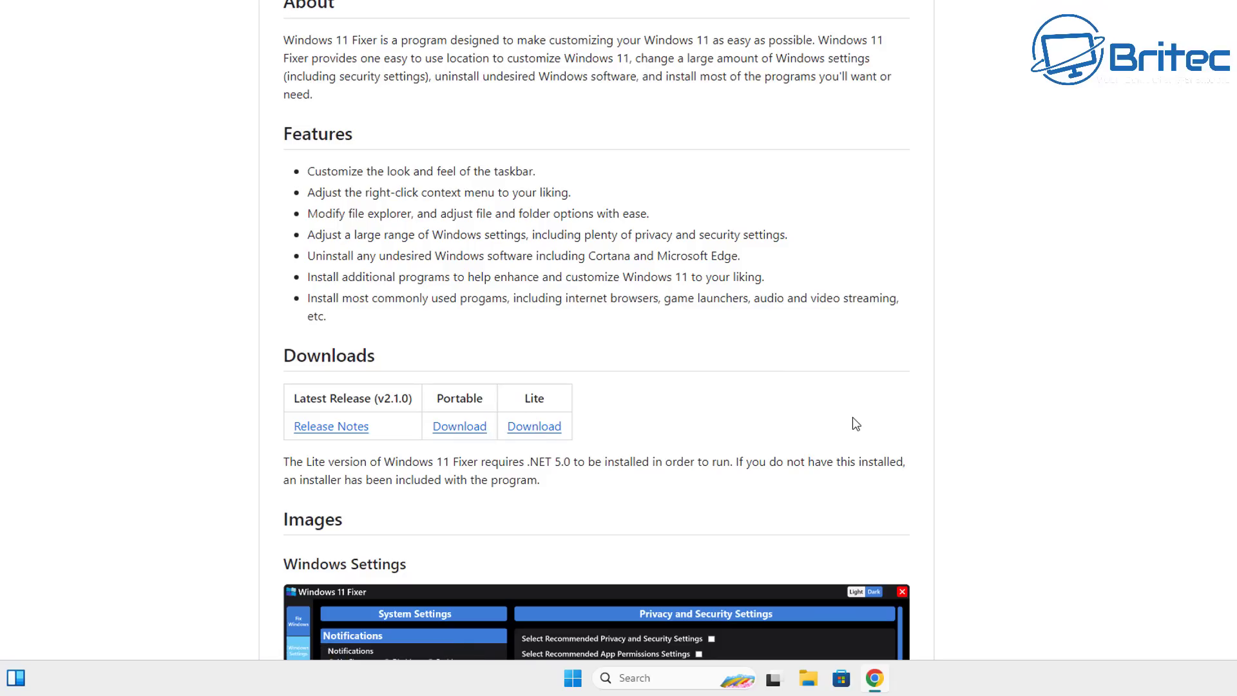
- Download the Portable version of Windows 11 Fixer and open the v2.1.0 release page
left_click(461, 430)
scroll(596, 331, "down", 5)
scroll(596, 330, "down", 1)
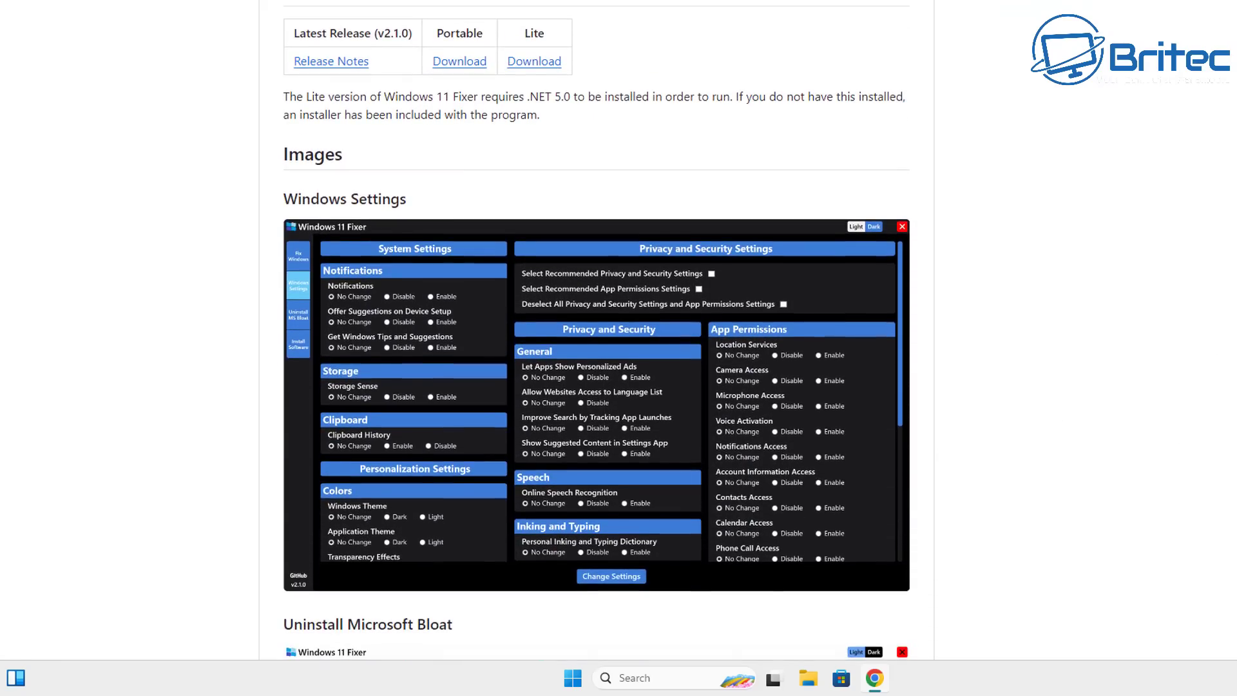
scroll(596, 331, "down", 5)
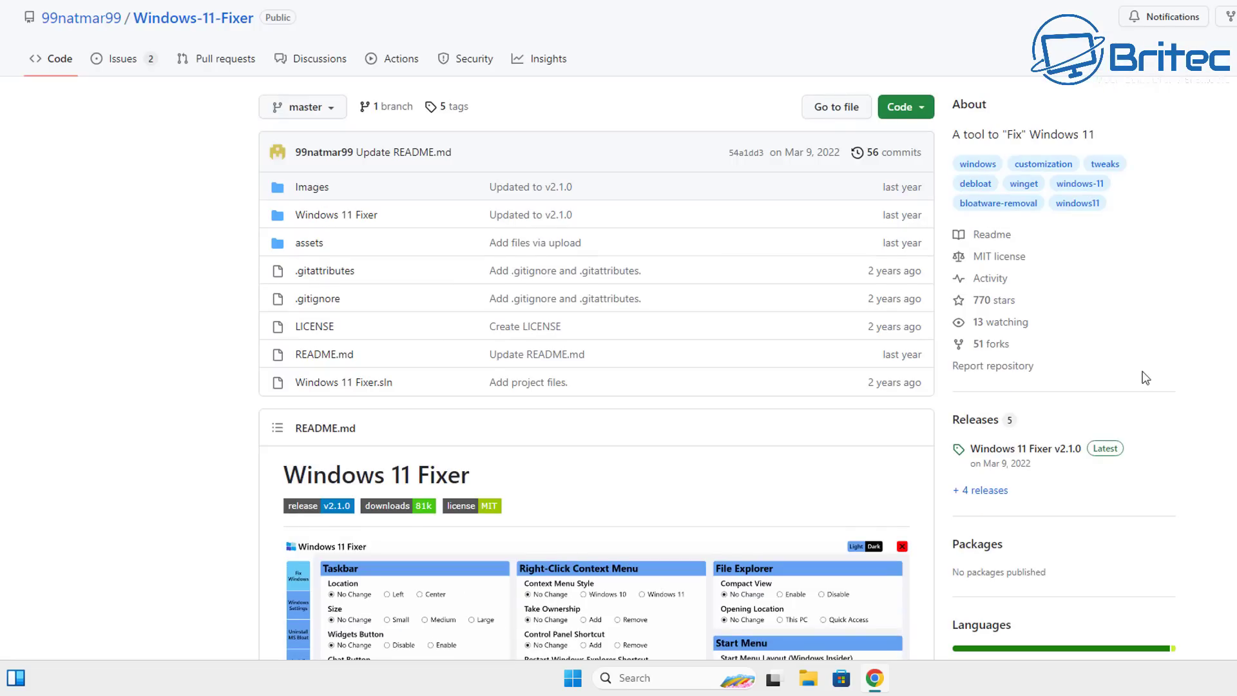
scroll(1146, 379, "down", 3)
scroll(1138, 322, "up", 3)
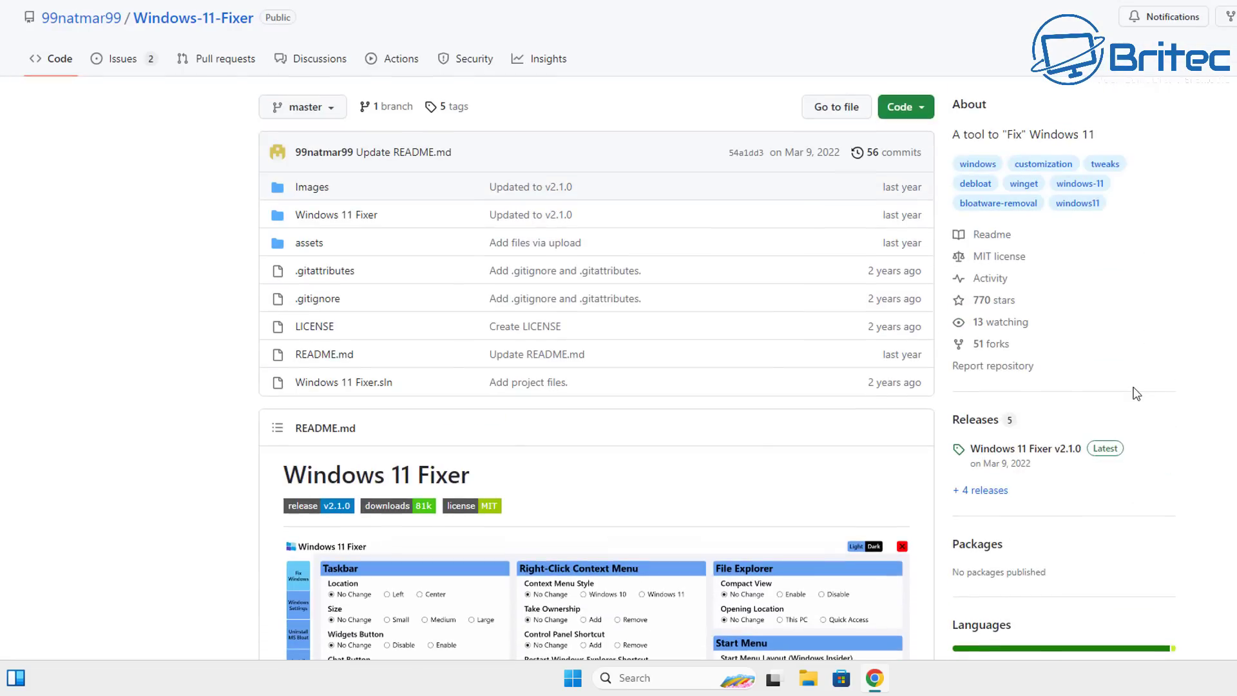
left_click(1118, 459)
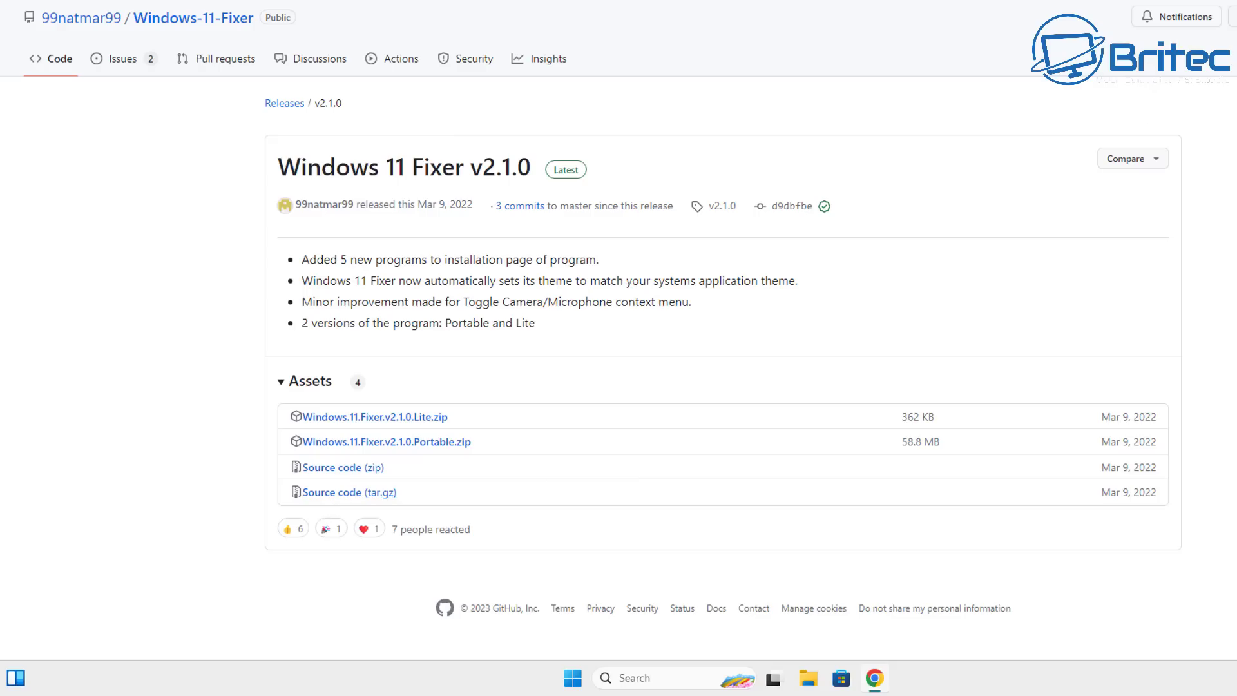
- Move the Windows.11.Fixer.v2.1.0.Portable archive from the Downloads folder to the middle of the desktop and close File Explorer
left_click(690, 681)
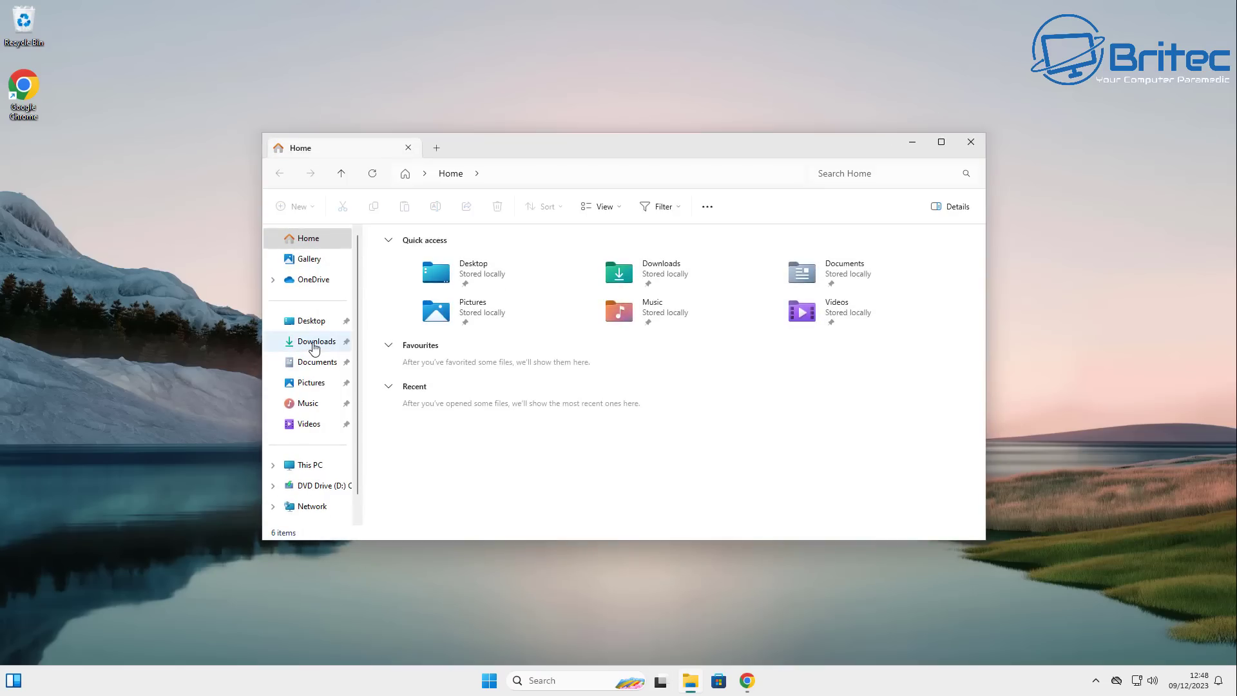
left_click(315, 348)
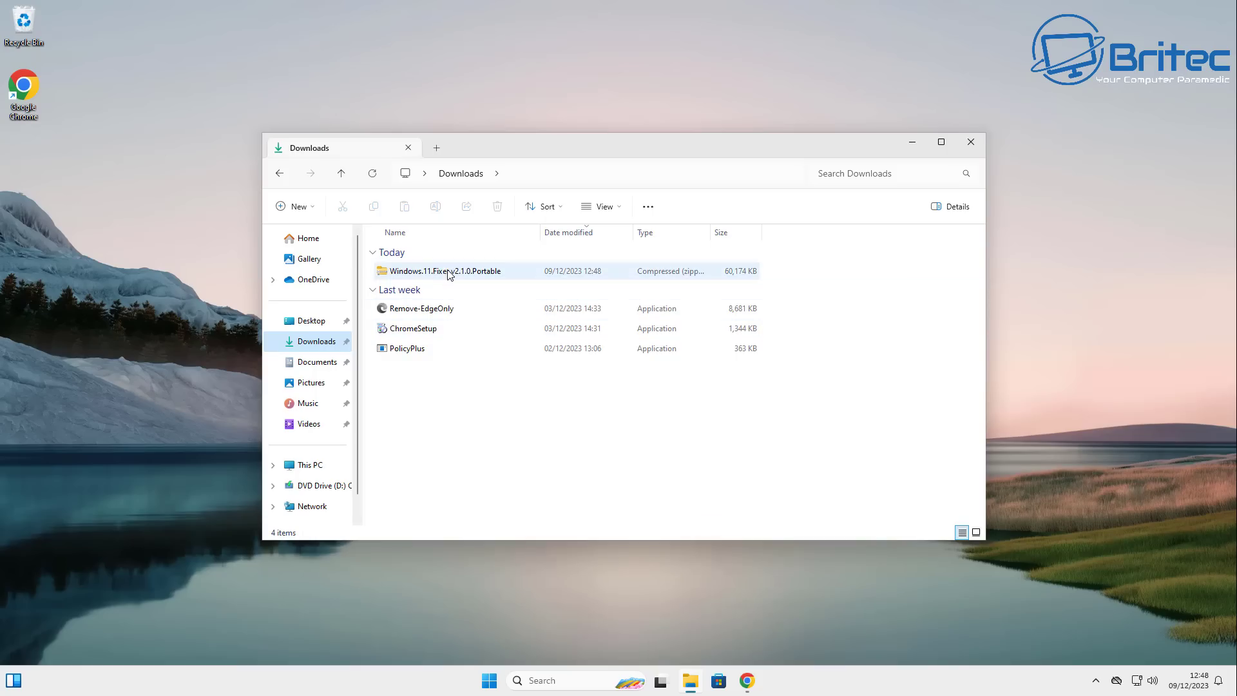
left_click_drag(449, 274, 651, 103)
left_click(971, 142)
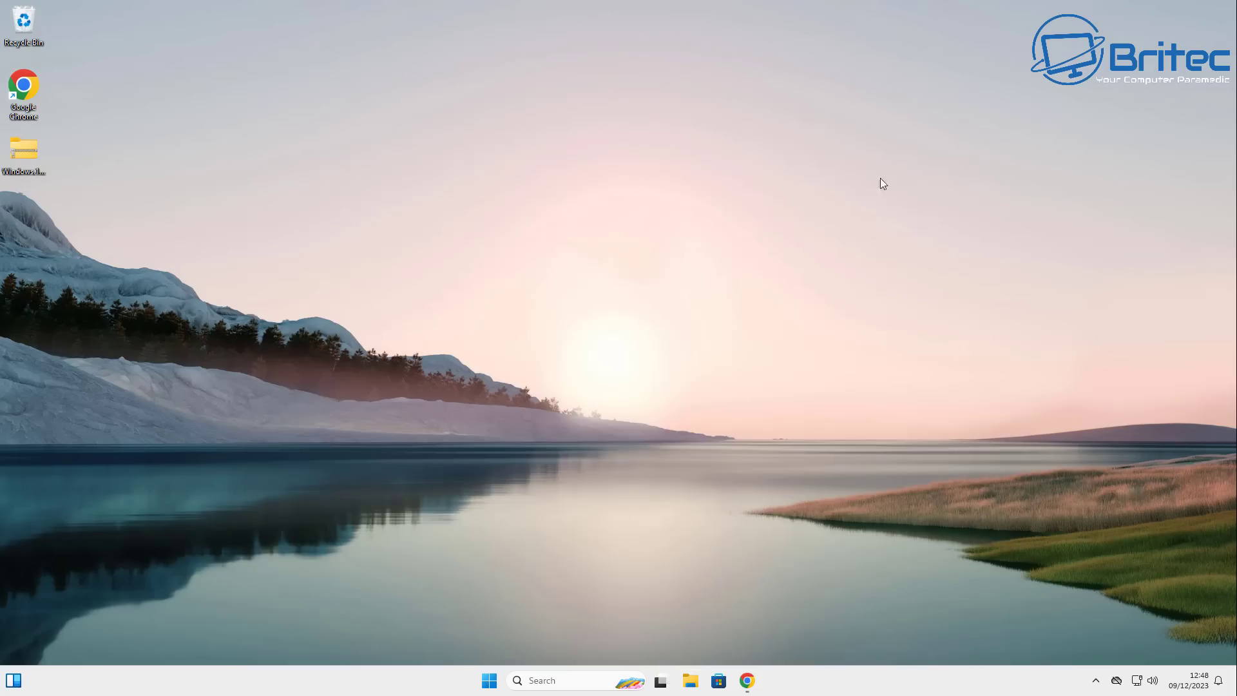
left_click_drag(21, 154, 605, 215)
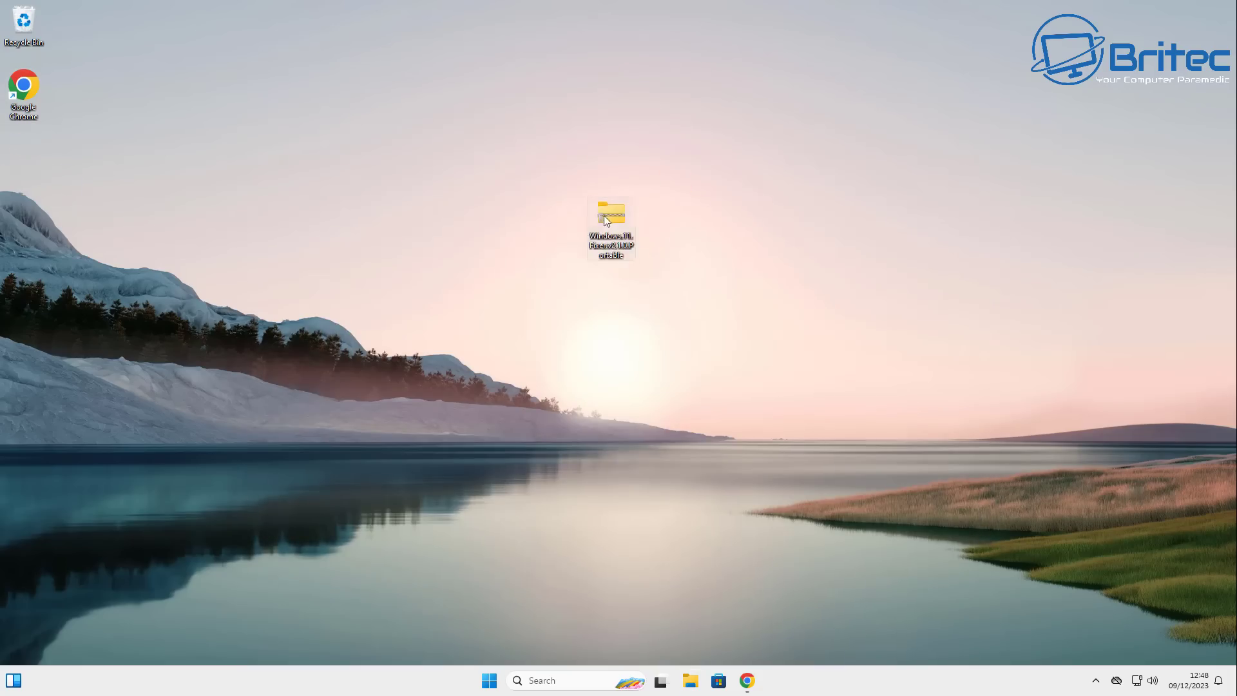
- Extract the Windows 11 Fixer archive to a folder on the desktop and delete the original zip file
right_click(604, 216)
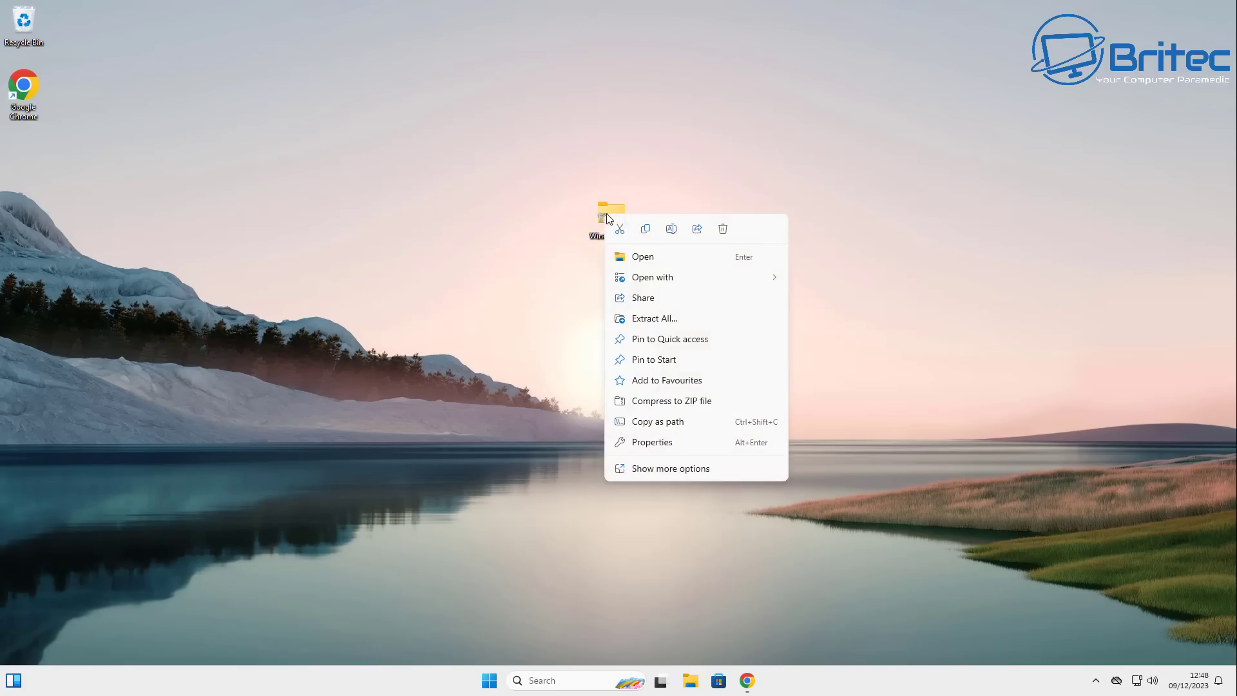
left_click(682, 319)
left_click(735, 464)
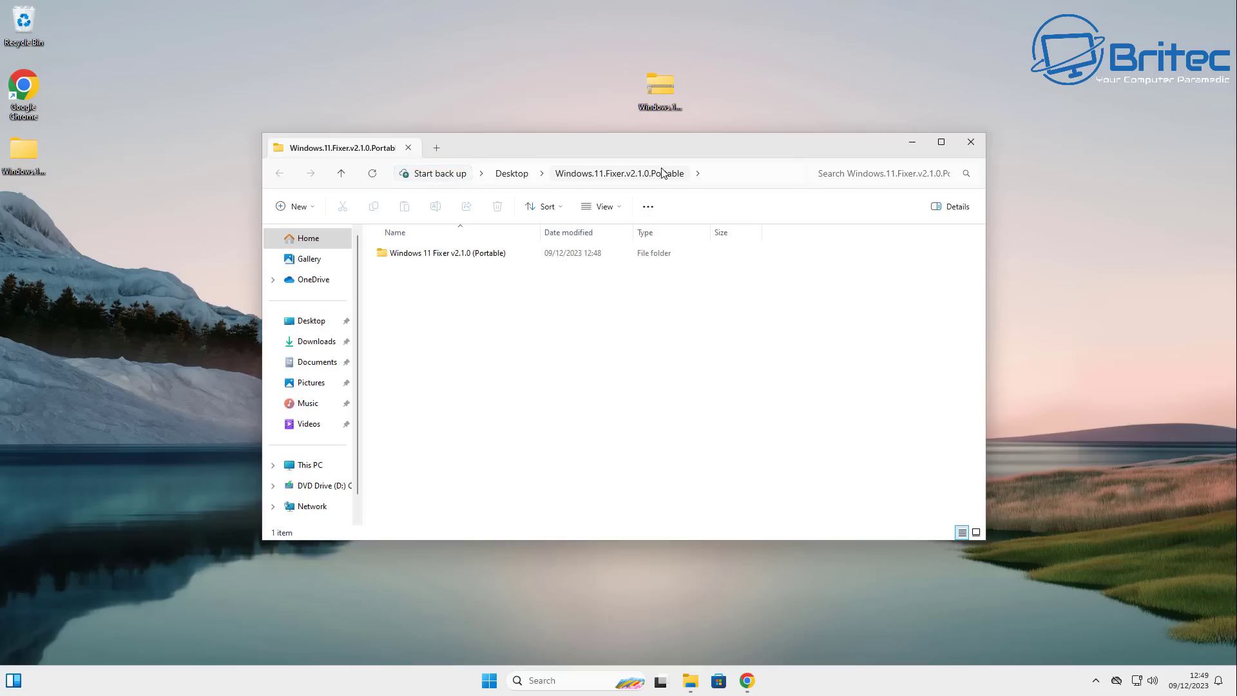
left_click(659, 80)
right_click(660, 80)
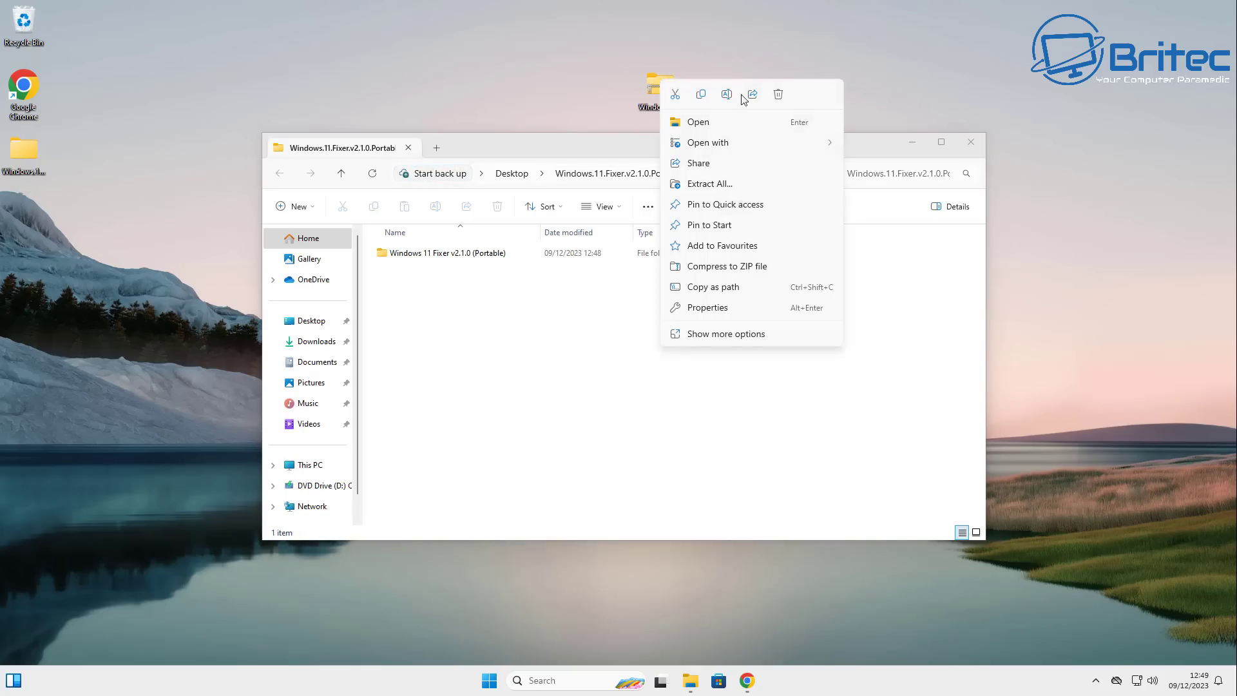
left_click(778, 95)
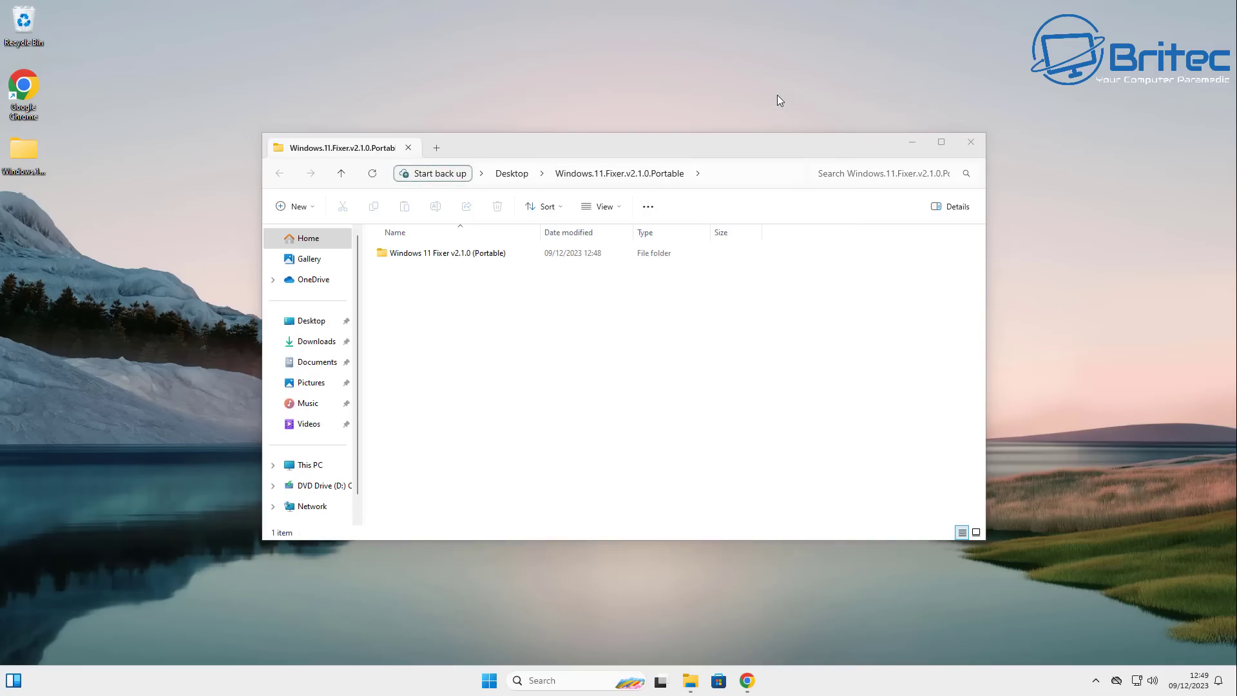
- Run the Windows 11 Fixer application as administrator from the Data folder inside the extracted Windows 11 Fixer v2.1.0 (Portable) folder
left_click(462, 258)
double_click(462, 258)
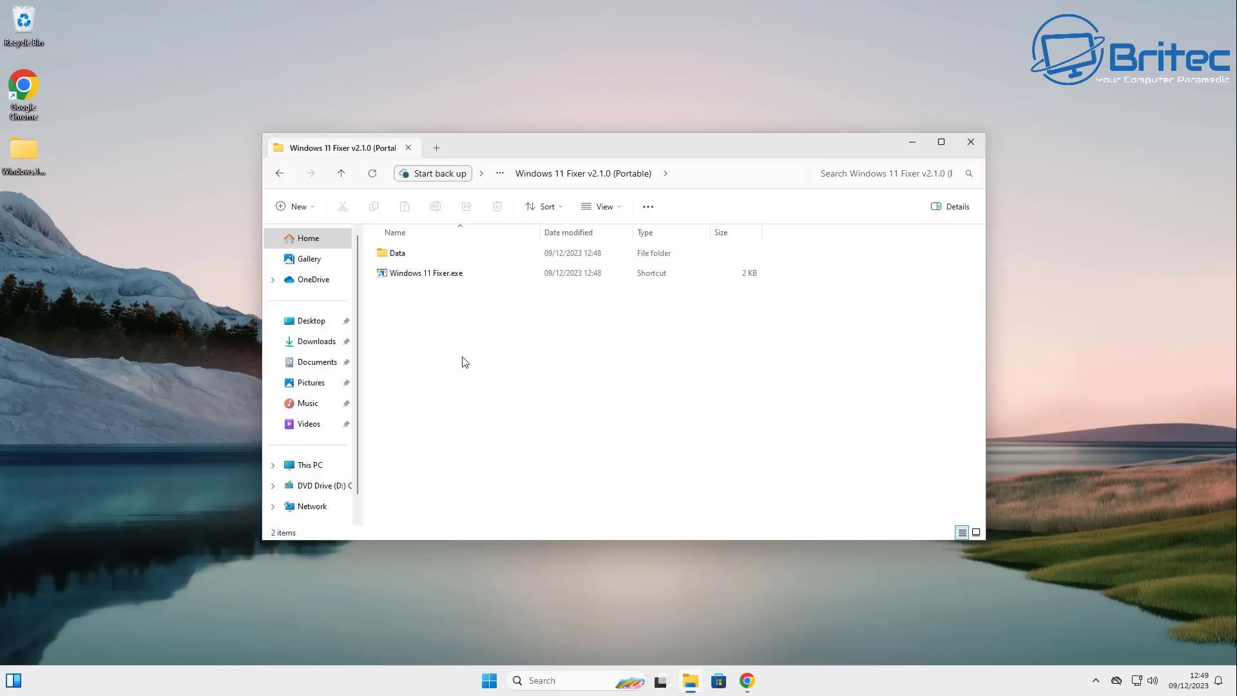
left_click(425, 272)
double_click(408, 258)
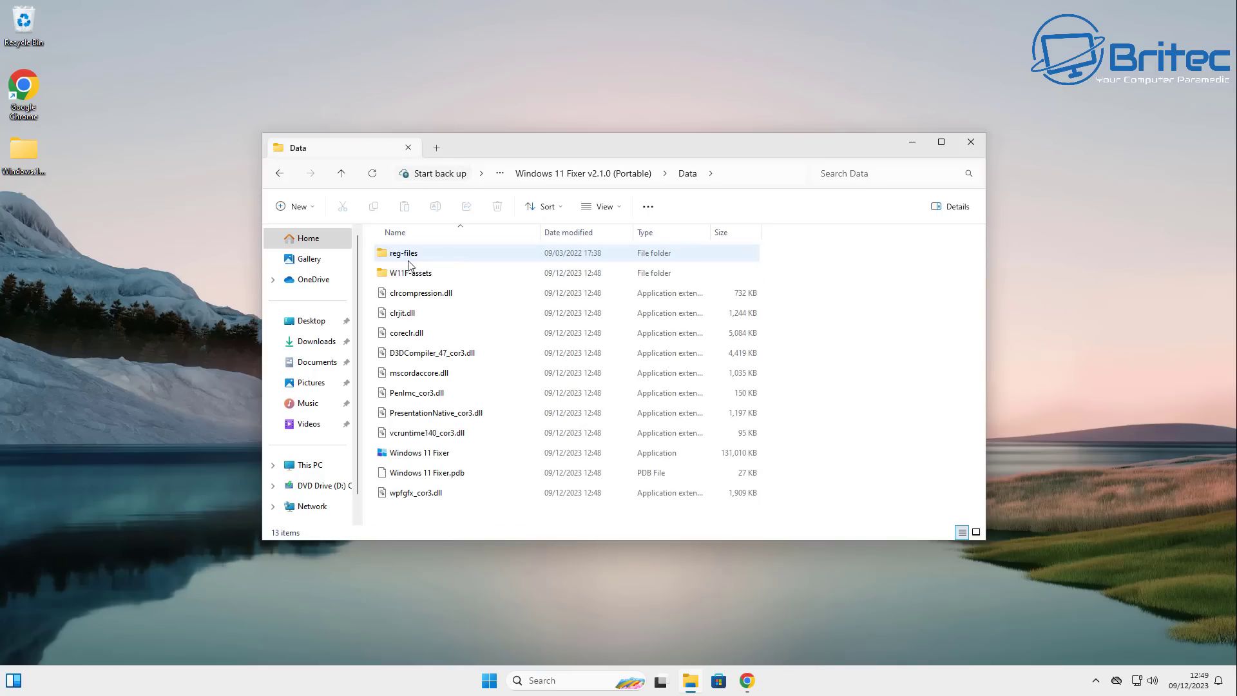
right_click(426, 456)
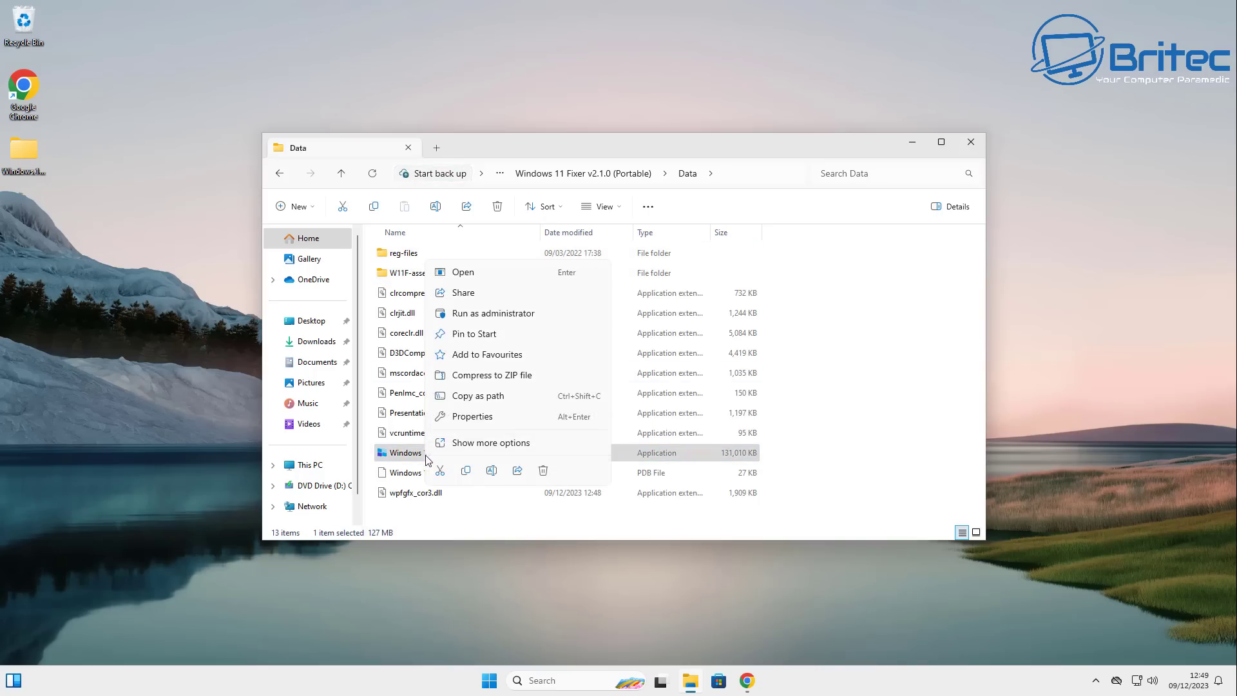
left_click(478, 314)
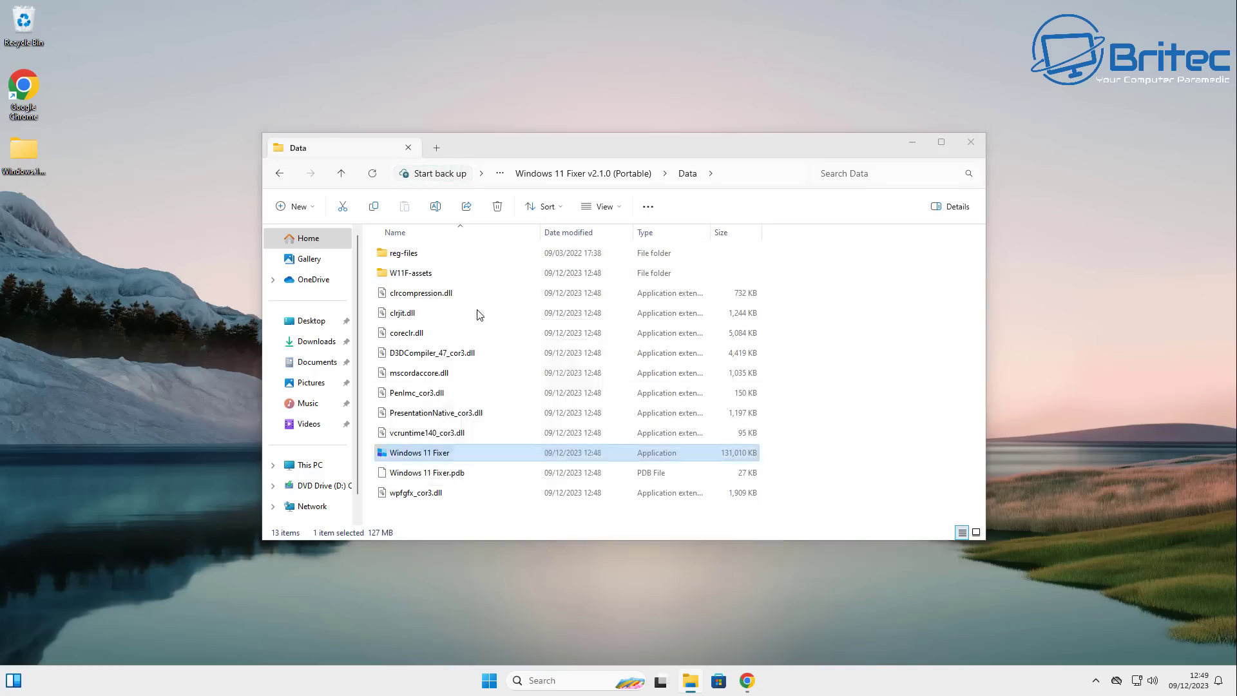
left_click(671, 353)
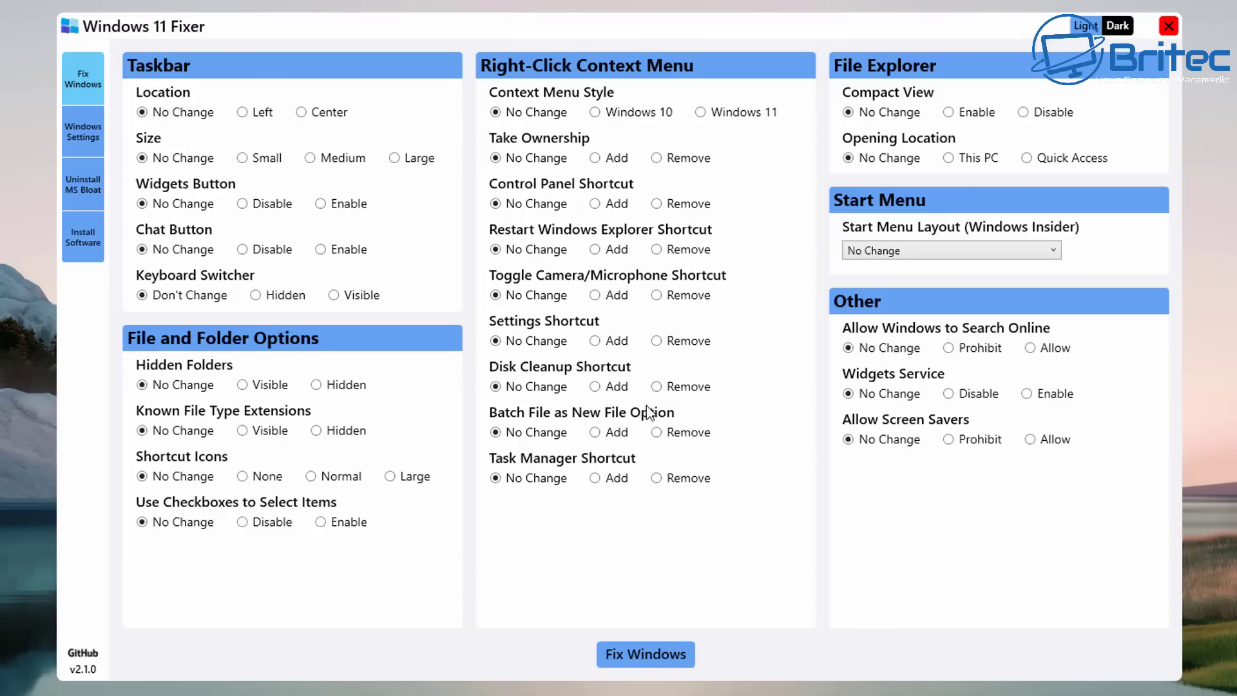
- Try the Dark and Light themes of Windows 11 Fixer and leave it on Dark
left_click(1116, 27)
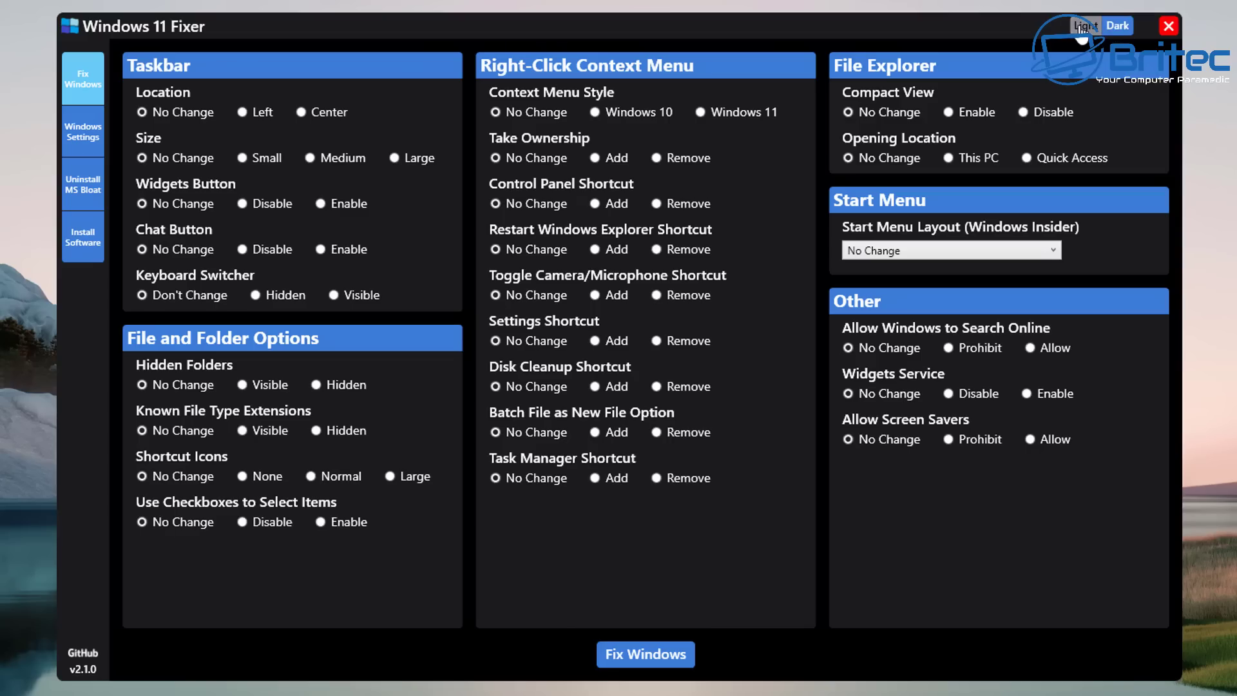
left_click(1084, 27)
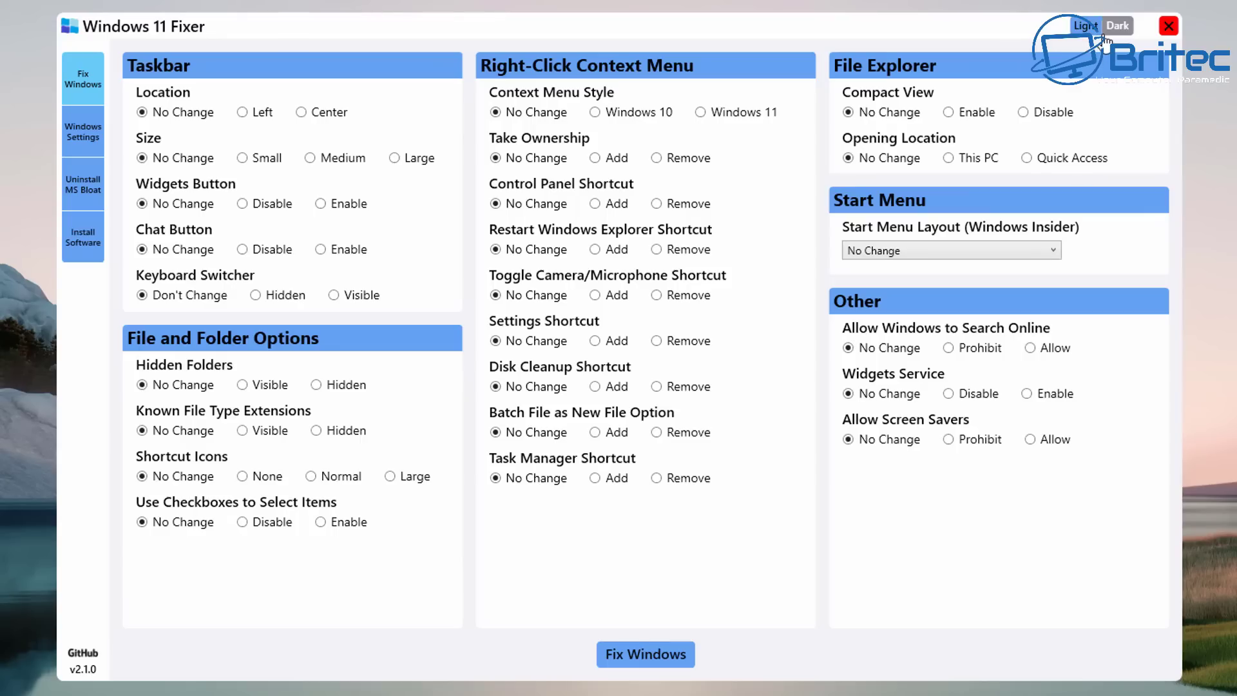
left_click(1105, 32)
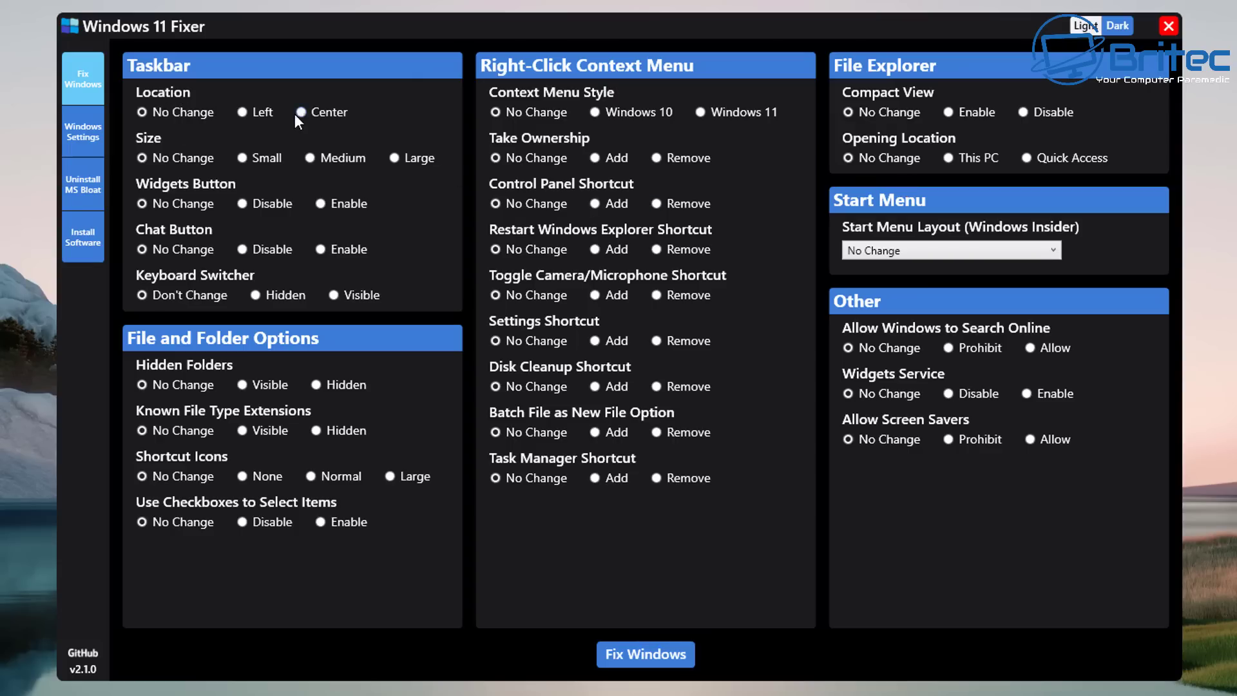
- Set the taskbar location to Left, disable the Widgets button and set Hidden Folders to Visible
left_click(243, 111)
left_click(143, 114)
left_click(244, 110)
left_click(244, 202)
left_click(249, 386)
- Select the Windows 10 context menu style, add the Disk Cleanup shortcut and prohibit Windows from searching online
left_click(593, 114)
left_click(605, 387)
left_click(953, 351)
- Apply the selected Windows fixes and allow the ATO.reg file to be added to the registry
left_click(648, 662)
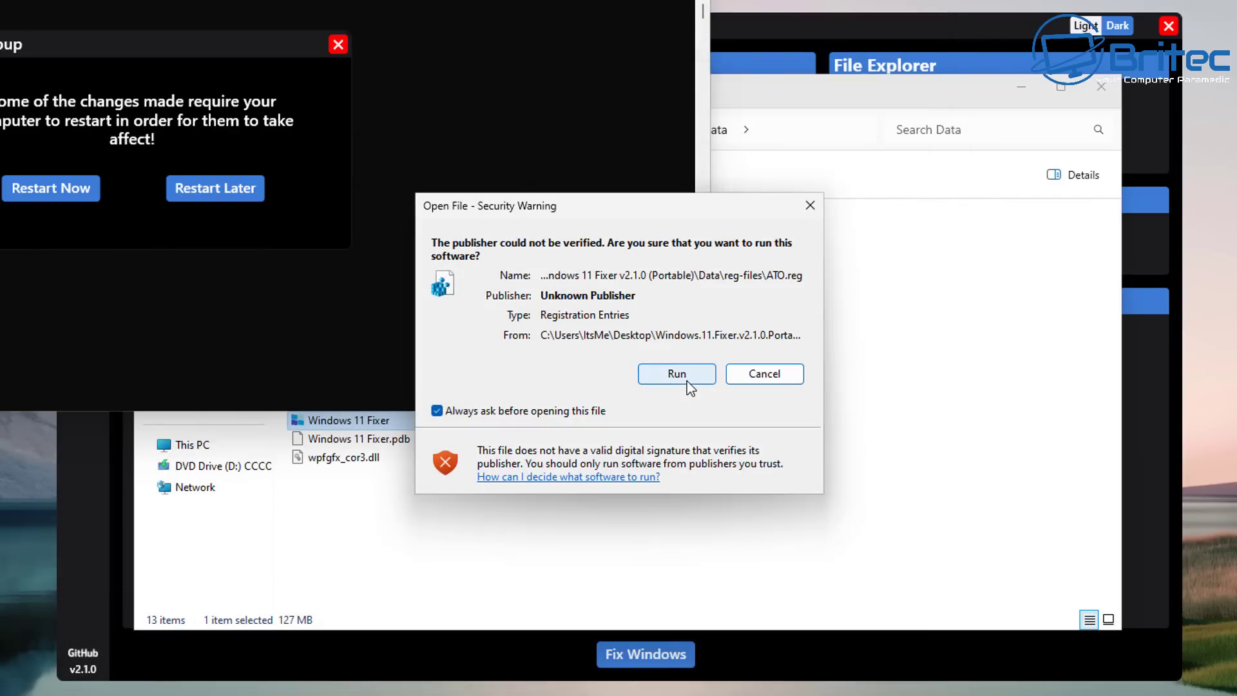
left_click(687, 381)
key("Return")
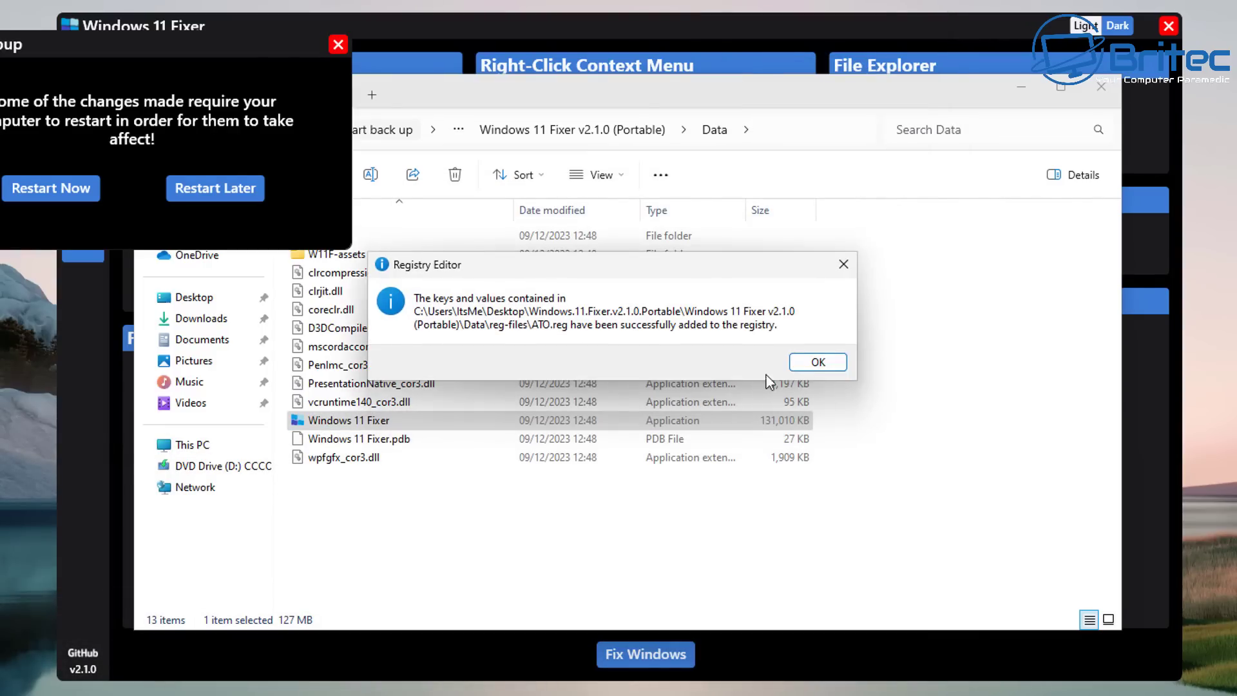
- Acknowledge the registry import, restart the computer immediately and check the Start menu after the reboot
left_click(818, 362)
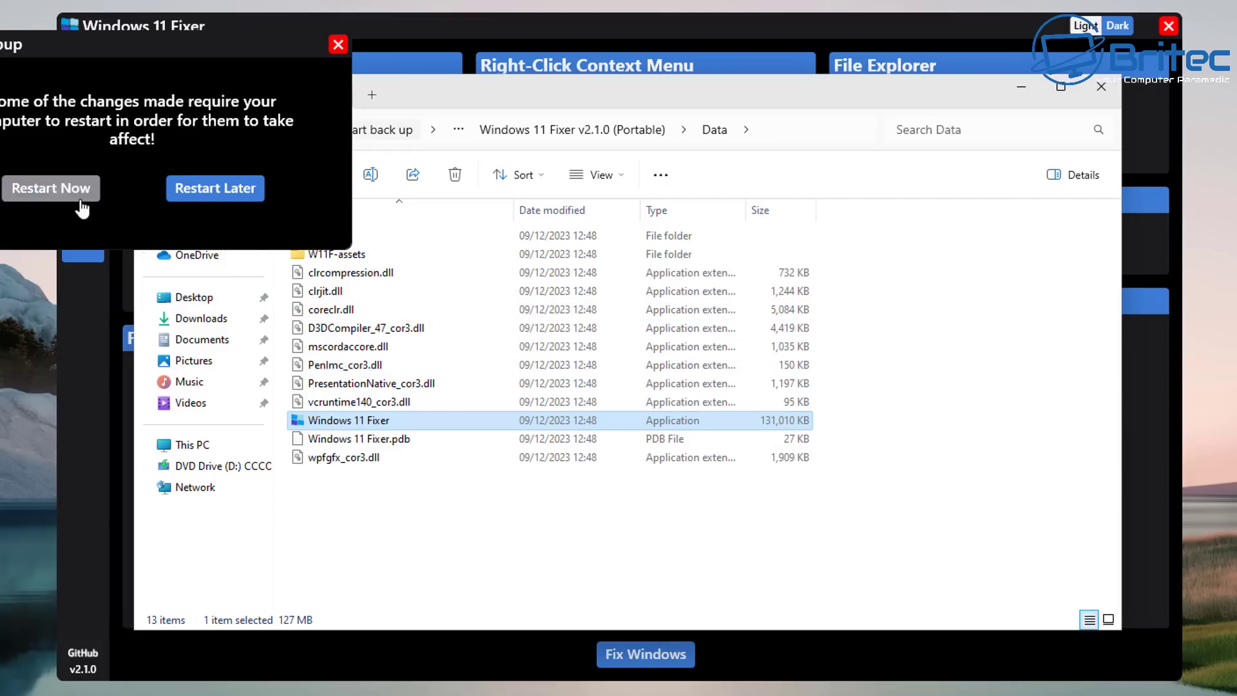
left_click(51, 188)
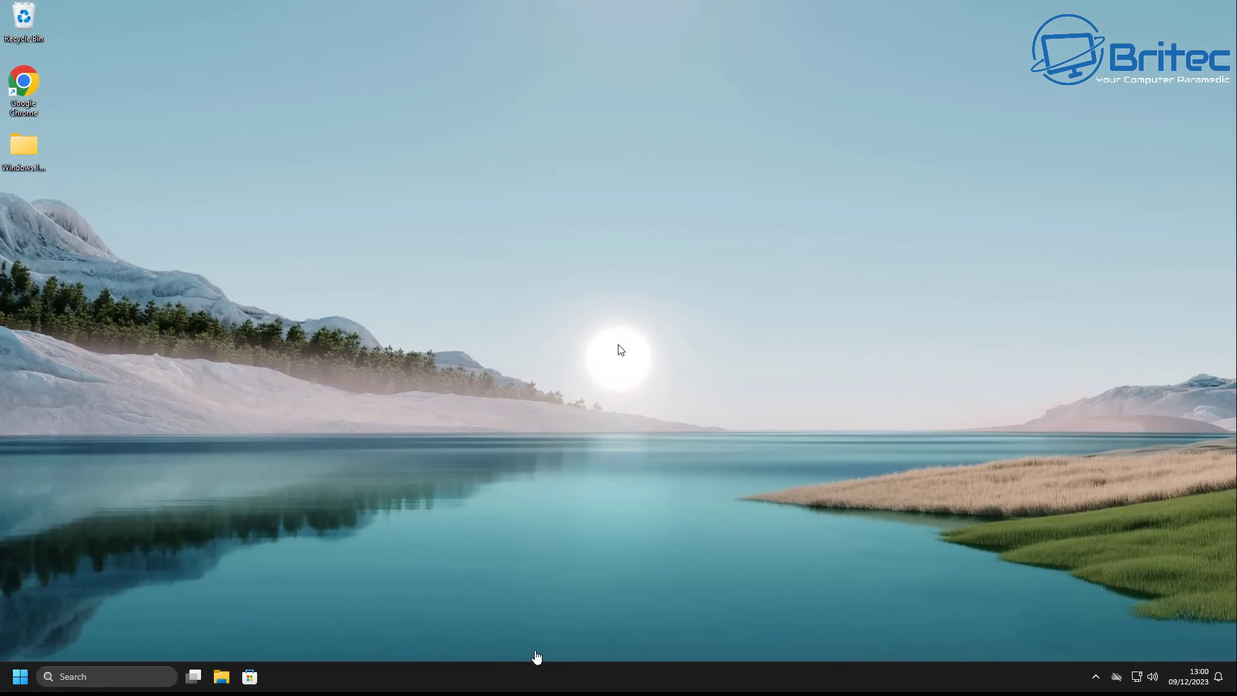
left_click(19, 678)
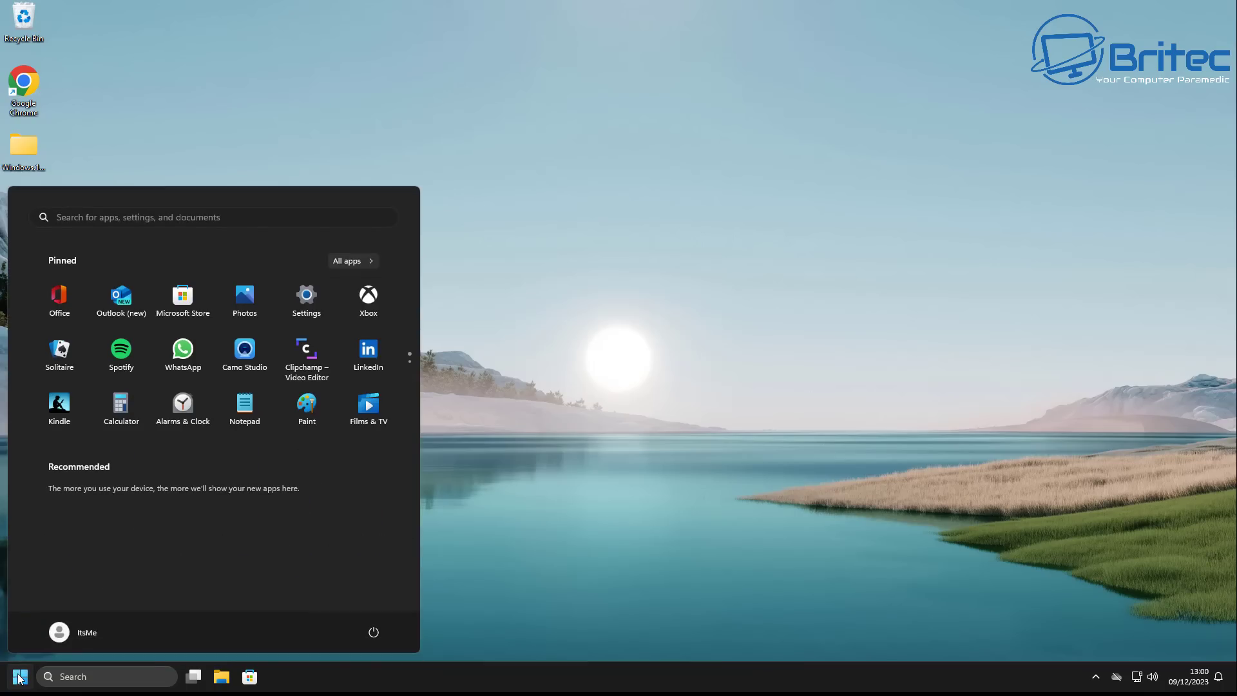
left_click(630, 546)
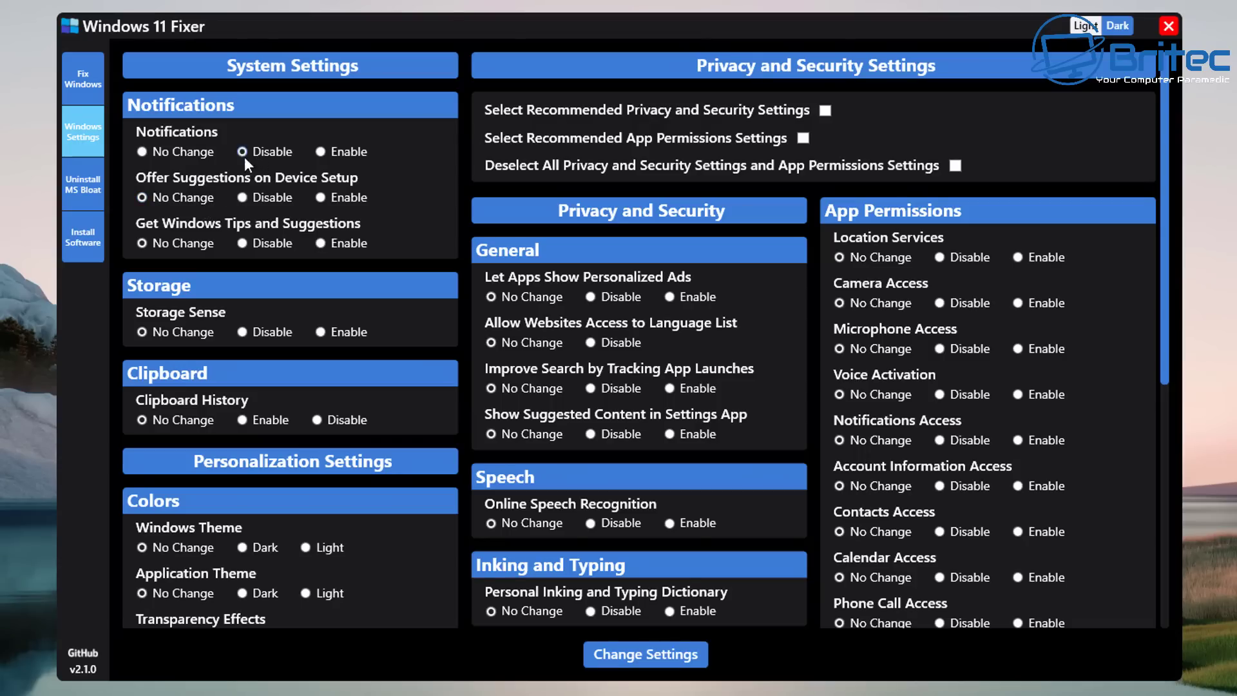
- Disable the three notification settings, Storage Sense and Clipboard History, and set the Windows and application themes to Dark
left_click(253, 196)
scroll(339, 478, "down", 3)
left_click(248, 468)
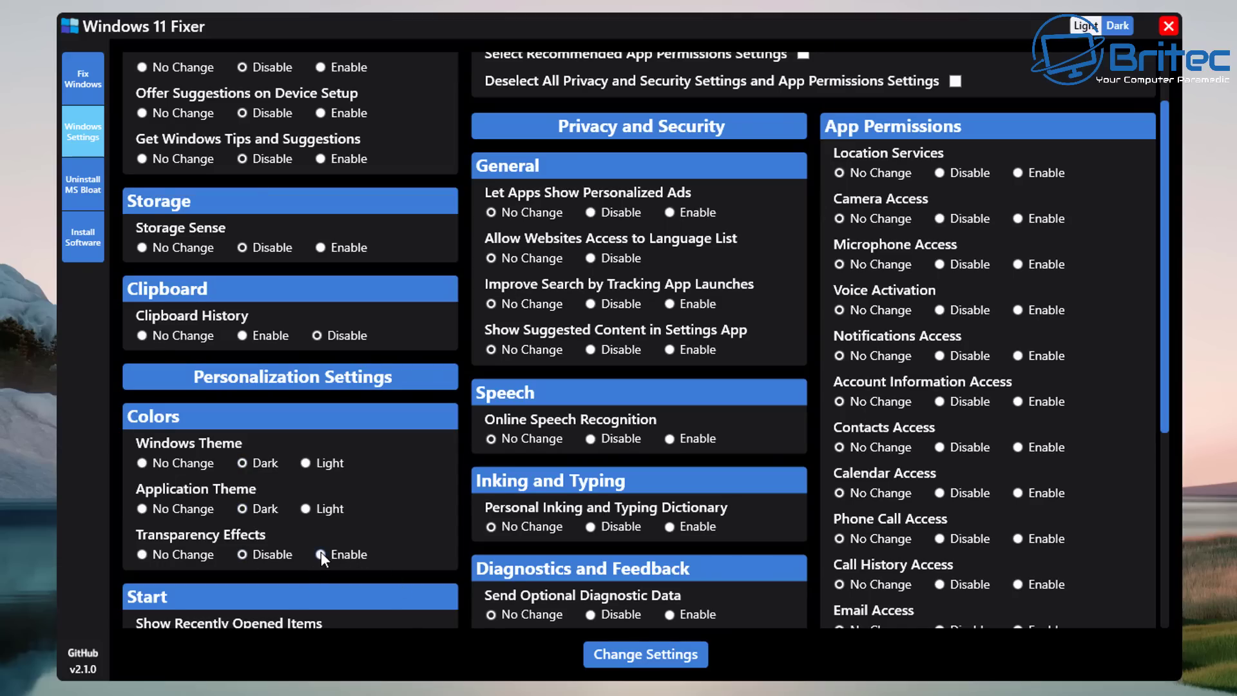
- Enable Transparency Effects and disable Show Recently Opened Items and Game Mode
scroll(384, 511, "down", 8)
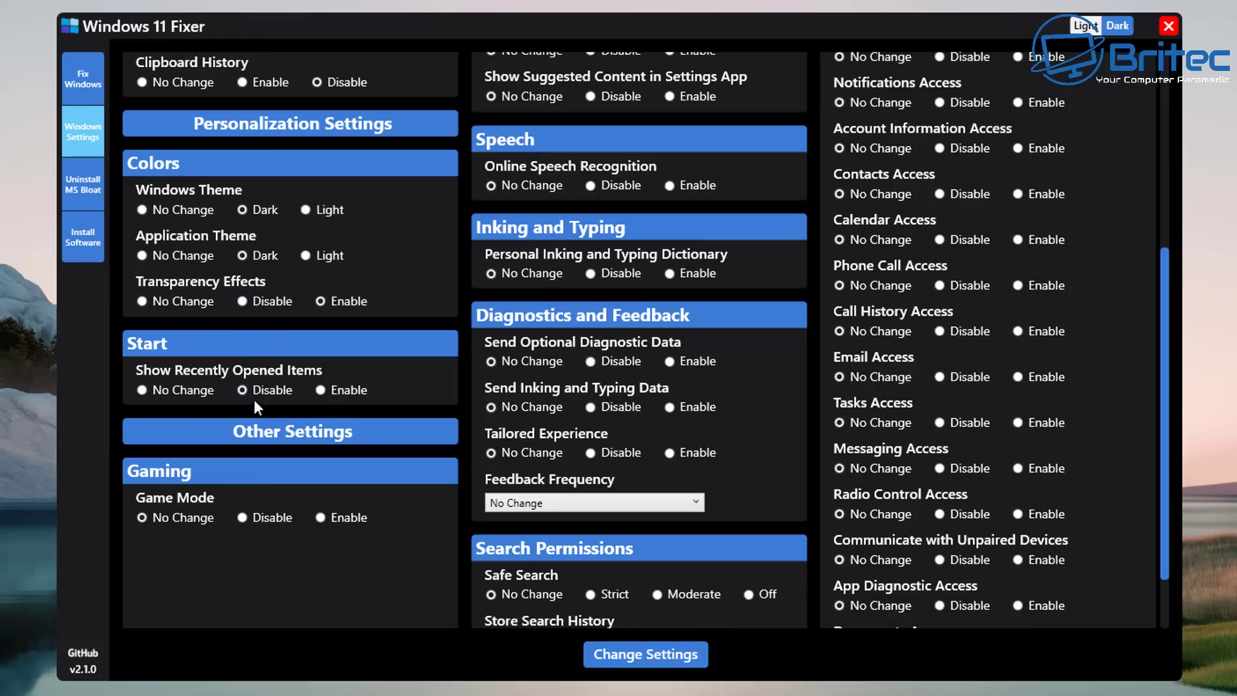
scroll(245, 454, "down", 3)
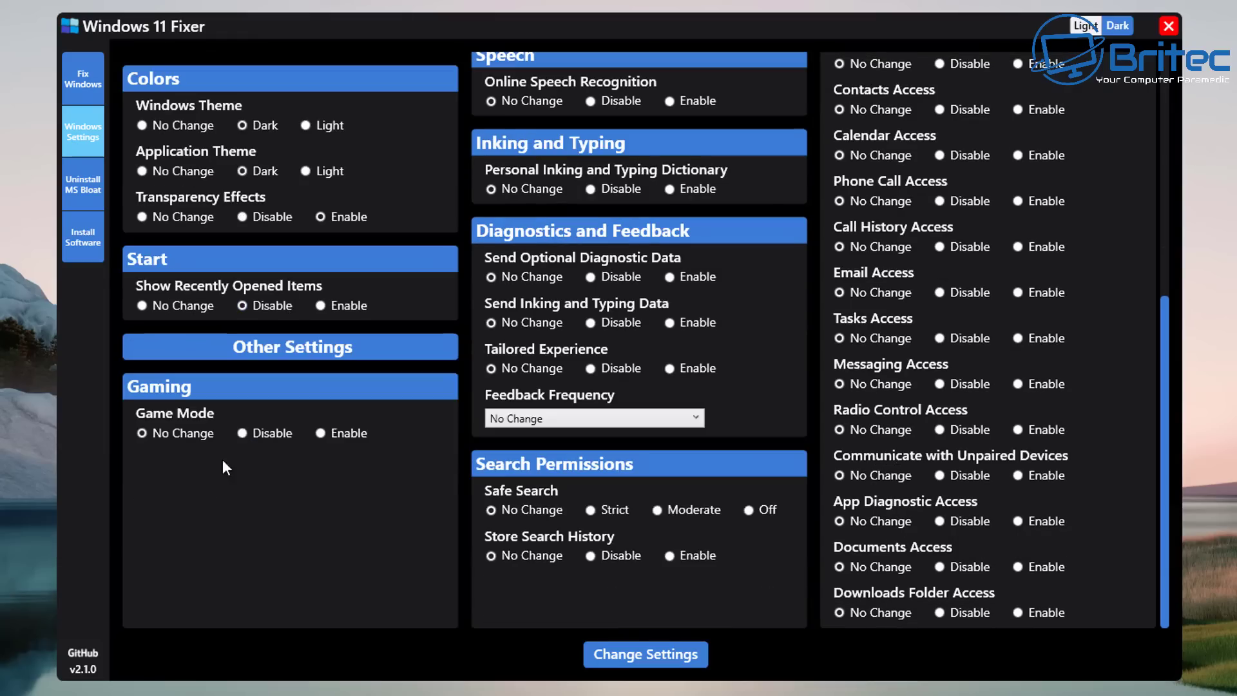
left_click(254, 429)
- Set Feedback Frequency to Never and Safe Search to Off, and disable search history, optional diagnostic data, inking and typing data and Tailored Experience
left_click(575, 423)
left_click(525, 524)
left_click(597, 274)
left_click(591, 323)
left_click(586, 374)
- Disable the General, speech and inking options plus location, camera, voice activation, notifications and account information access, but enable Microphone Access
scroll(636, 407, "up", 4)
scroll(631, 413, "up", 2)
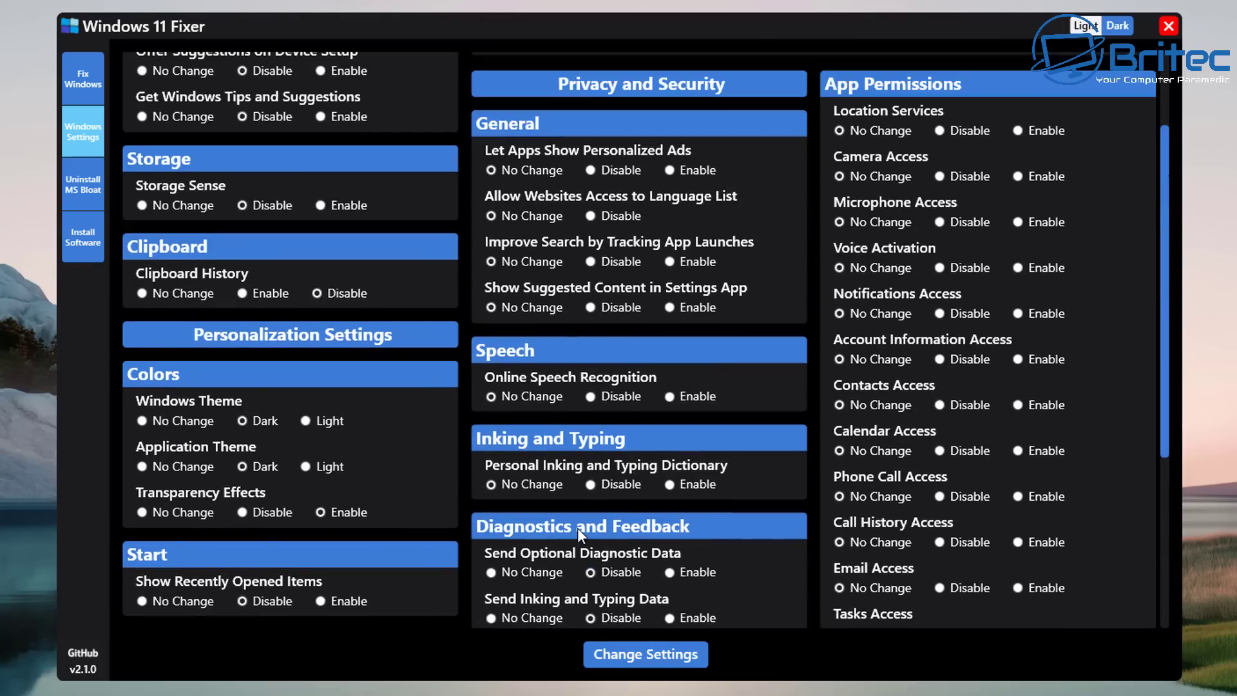
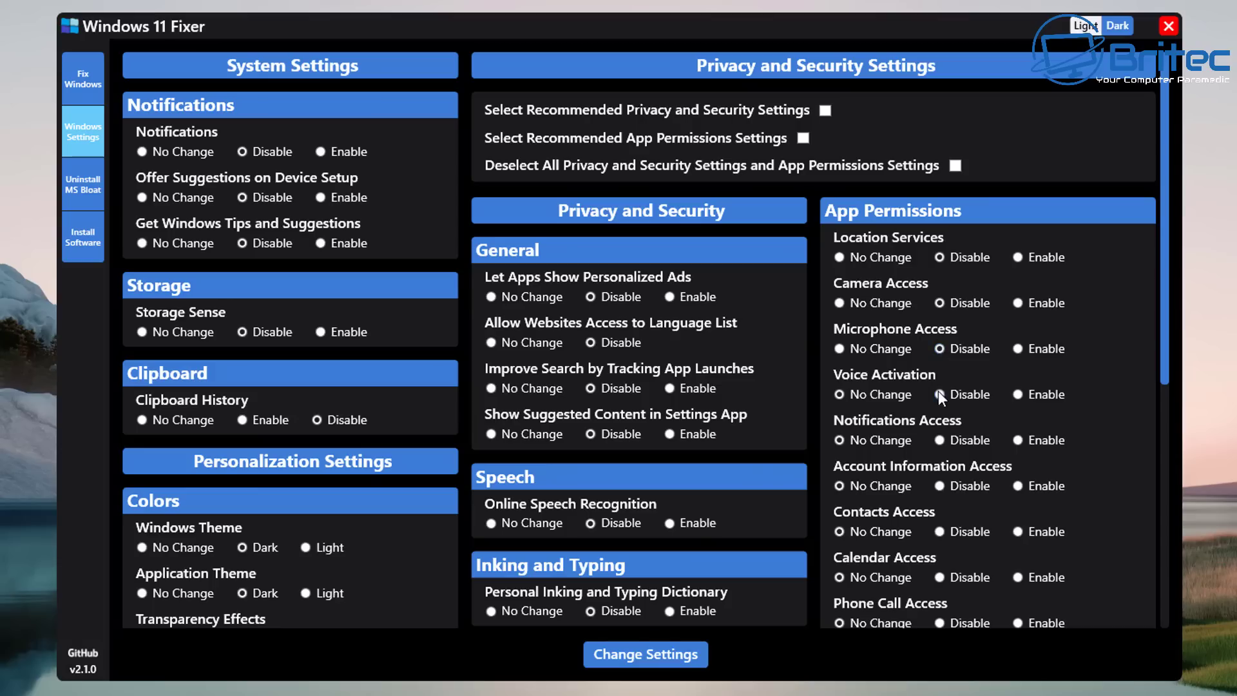
left_click(1017, 349)
left_click(940, 394)
left_click(938, 486)
- Disable app access to contacts, calendar, phone calls, call history, email, tasks, messaging and radio control
scroll(938, 502, "down", 2)
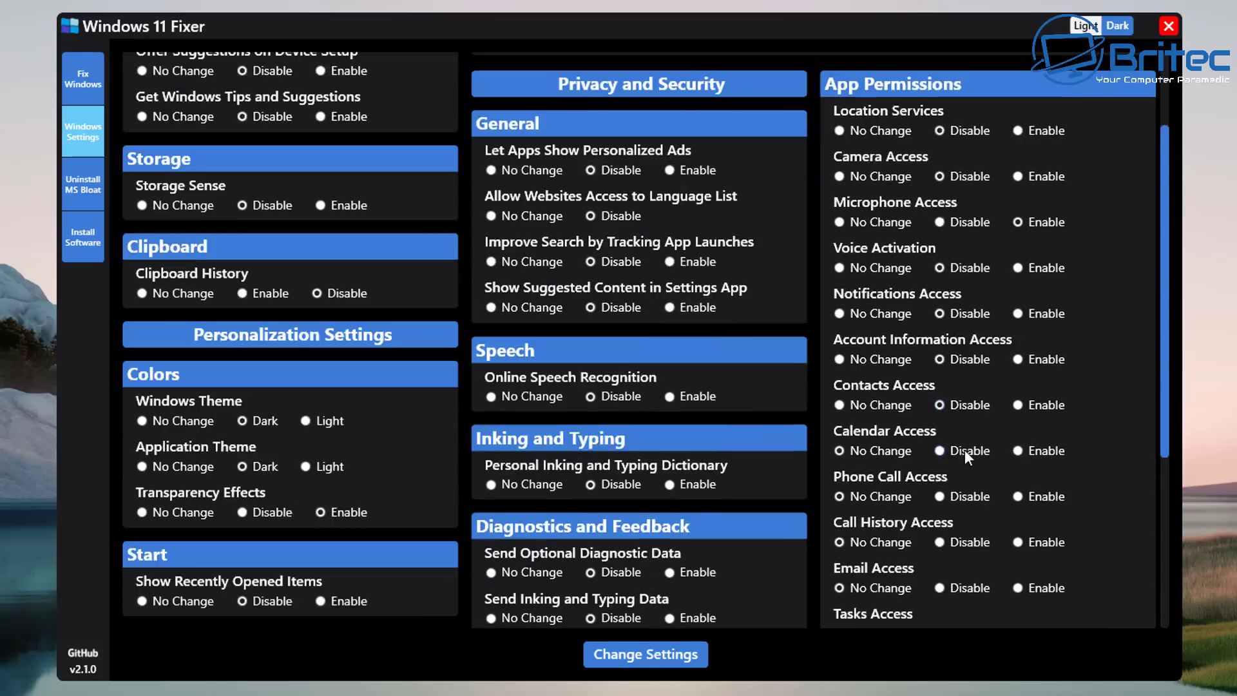
left_click(944, 454)
left_click(938, 540)
left_click(938, 589)
scroll(961, 589, "down", 2)
left_click(939, 507)
left_click(940, 552)
left_click(939, 598)
- Disable Communicate with Unpaired Devices and app diagnostic, documents and downloads folder access, and apply the changed settings
scroll(966, 599, "down", 2)
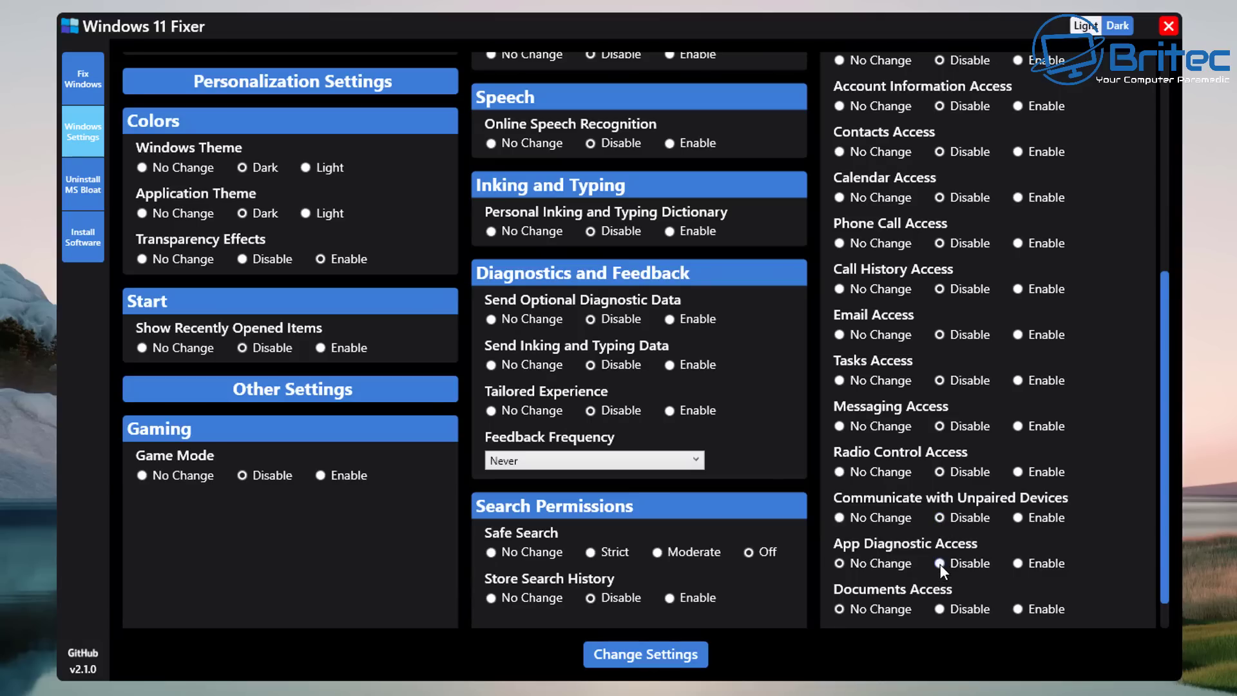
left_click(940, 608)
scroll(992, 586, "down", 1)
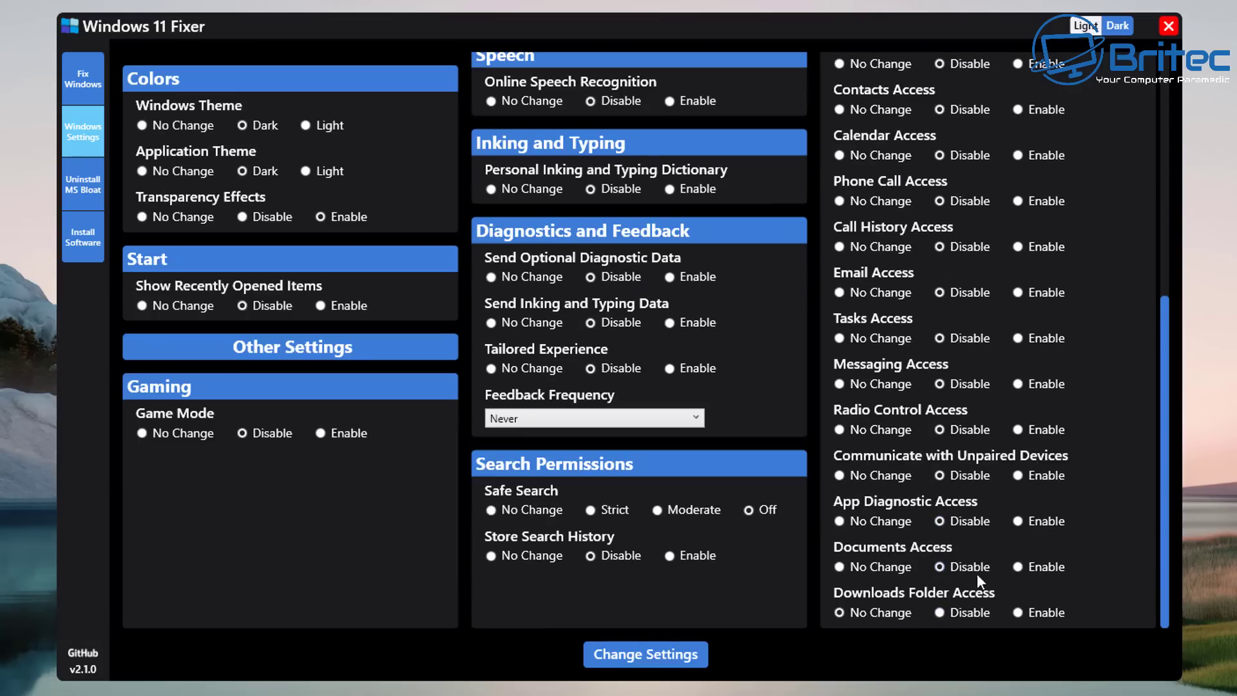
left_click(945, 610)
left_click(655, 660)
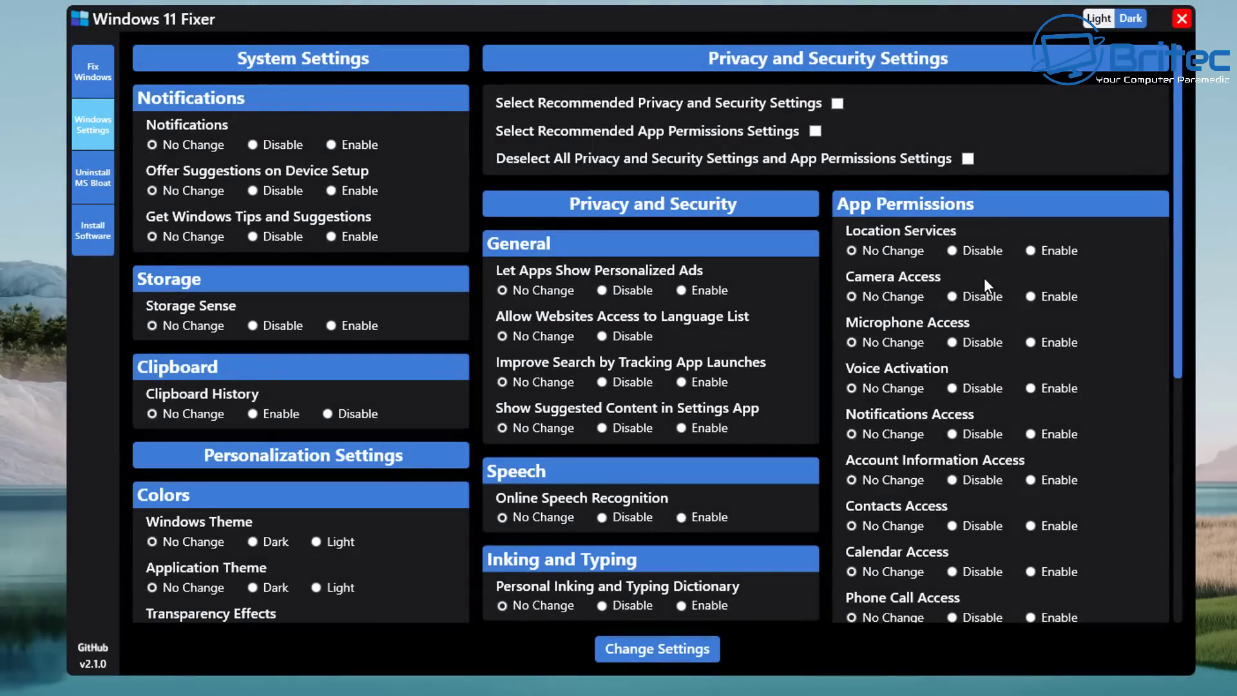
- Select the recommended privacy, security and app permission settings and set Camera Access to Disable
left_click(838, 104)
left_click(814, 131)
left_click(963, 298)
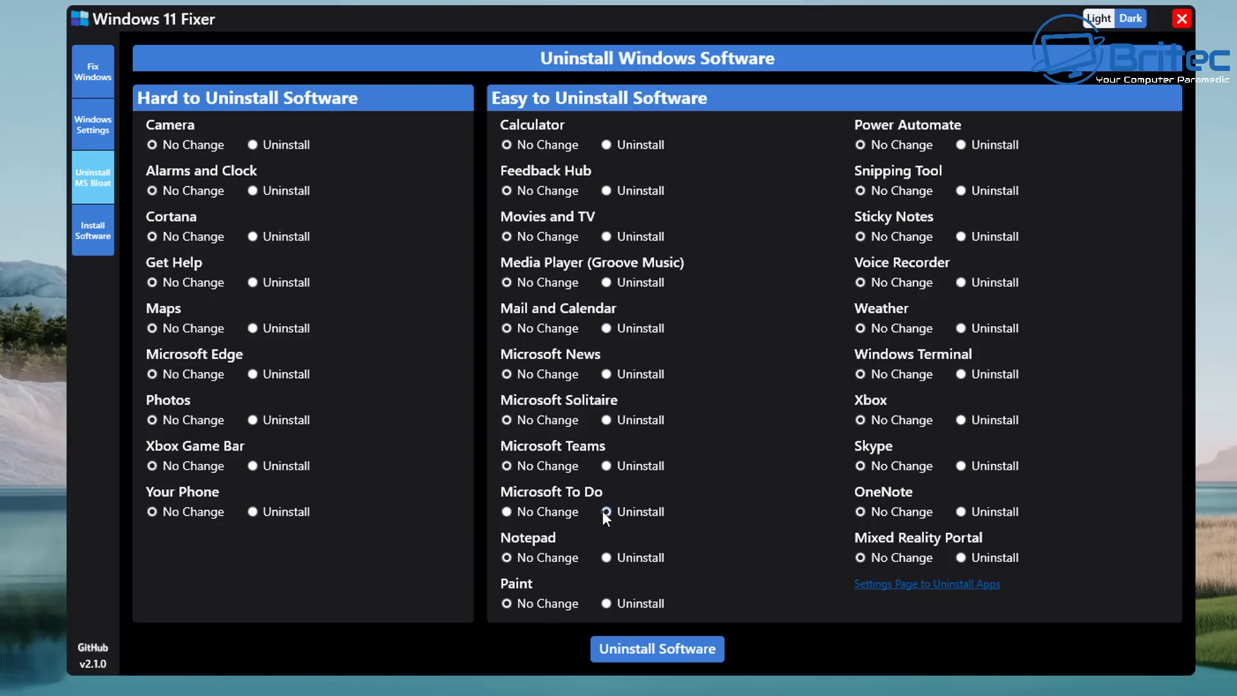
- Mark Microsoft Teams, Solitaire, News, Mail and Calendar, Media Player, Movies and TV, Feedback Hub and Calculator for uninstalling
left_click(606, 466)
left_click(606, 419)
left_click(607, 373)
left_click(605, 327)
left_click(606, 283)
left_click(606, 236)
left_click(606, 145)
- Mark all apps from Power Automate down to Mixed Reality Portal for uninstalling, including Sticky Notes, Voice Recorder, Skype and OneNote
left_click(961, 146)
left_click(961, 237)
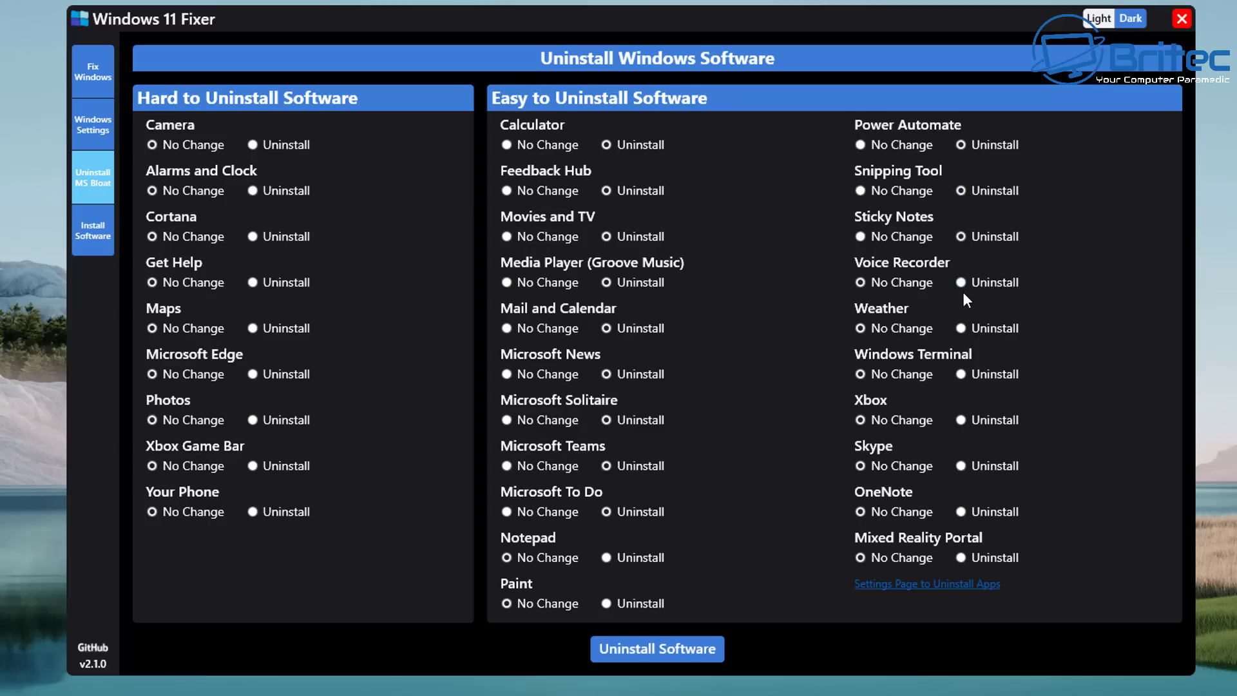
left_click(961, 284)
left_click(959, 465)
left_click(960, 520)
- Mark Alarms and Clock for removal, uninstall the selected software and allow UninstallEdge.bat to run
left_click(259, 188)
left_click(670, 648)
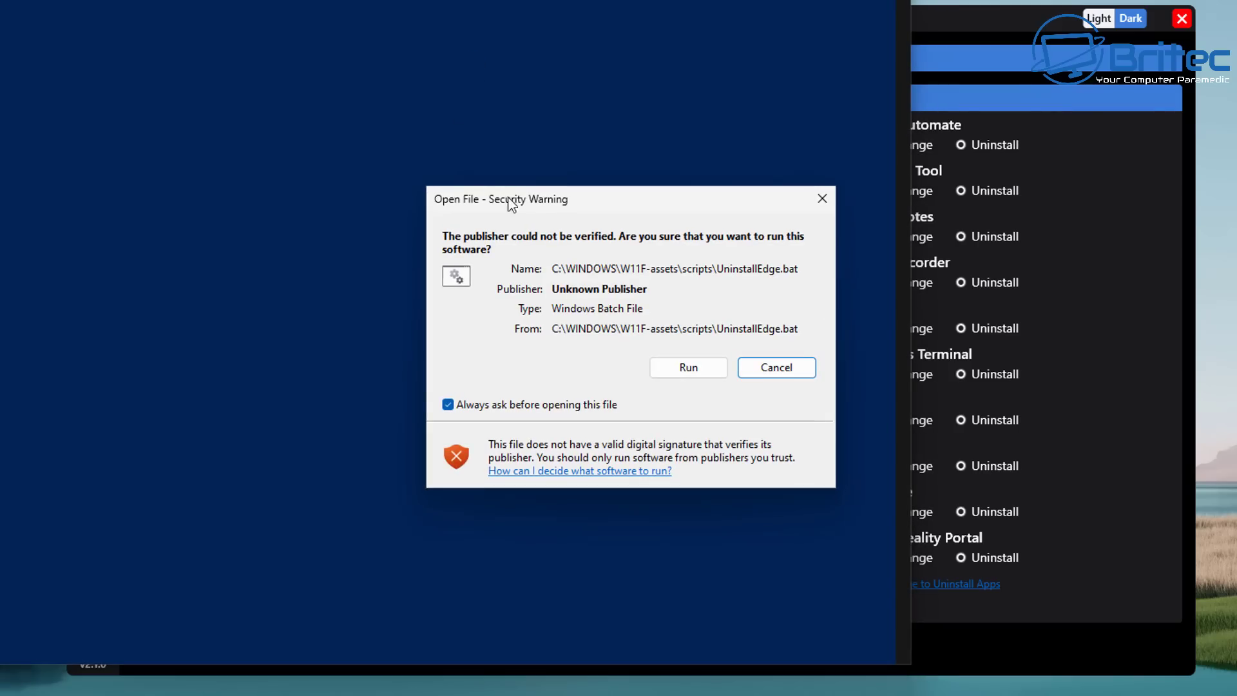
left_click(685, 365)
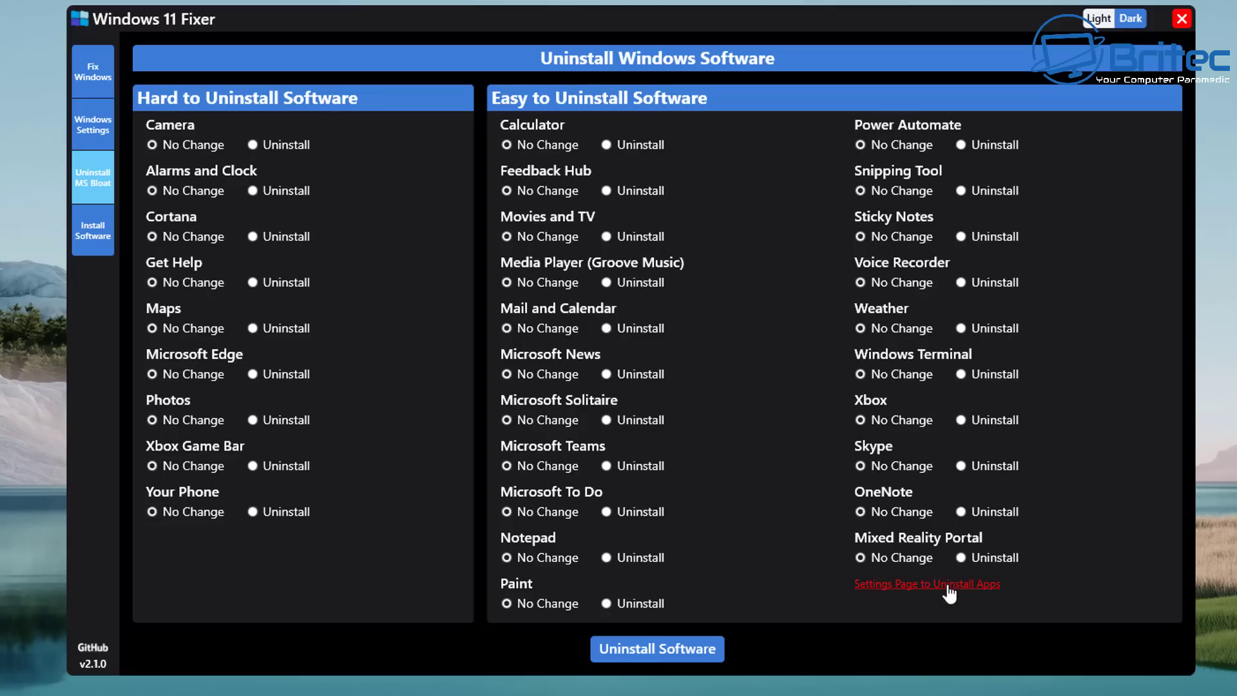
- Open the Windows Settings page for installed apps and uninstall Clipchamp – Video Editor
left_click(919, 586)
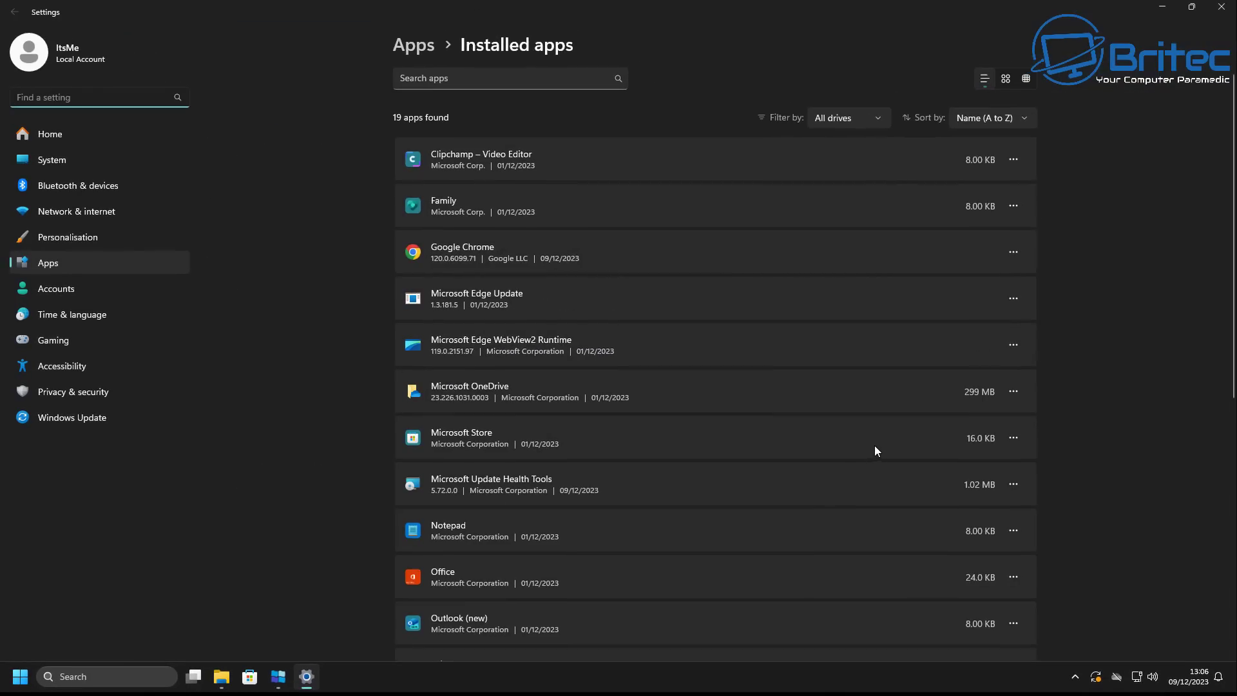
left_click(1011, 159)
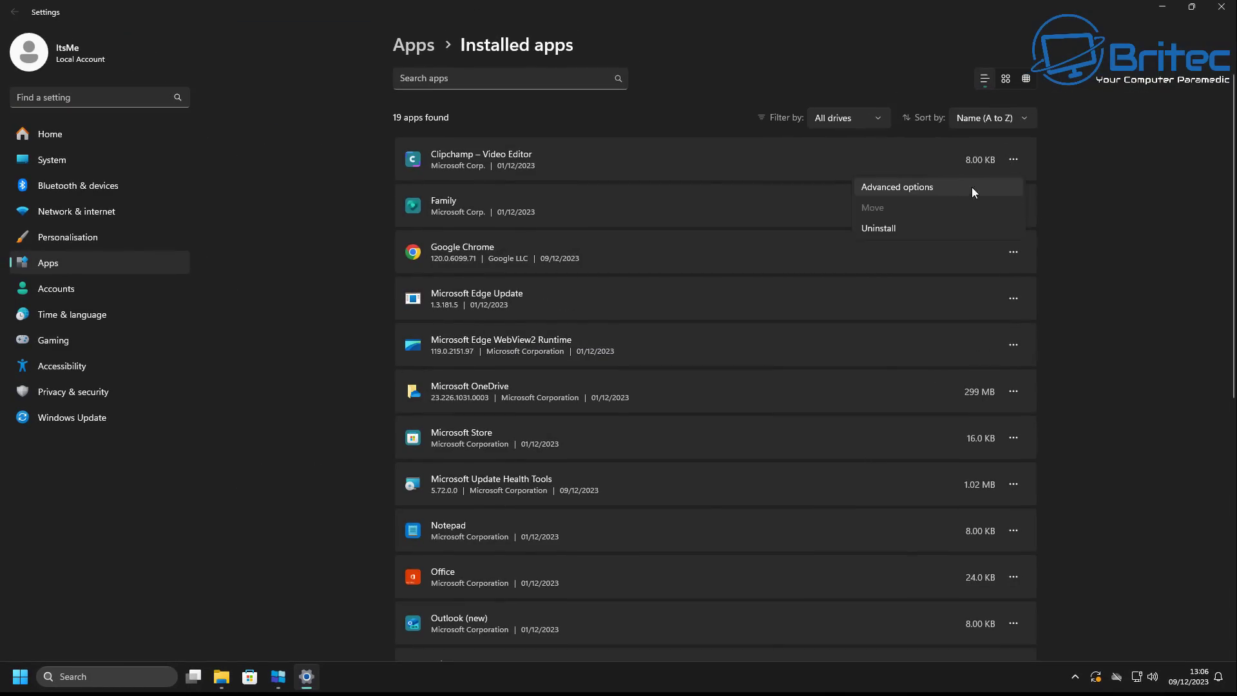
left_click(878, 229)
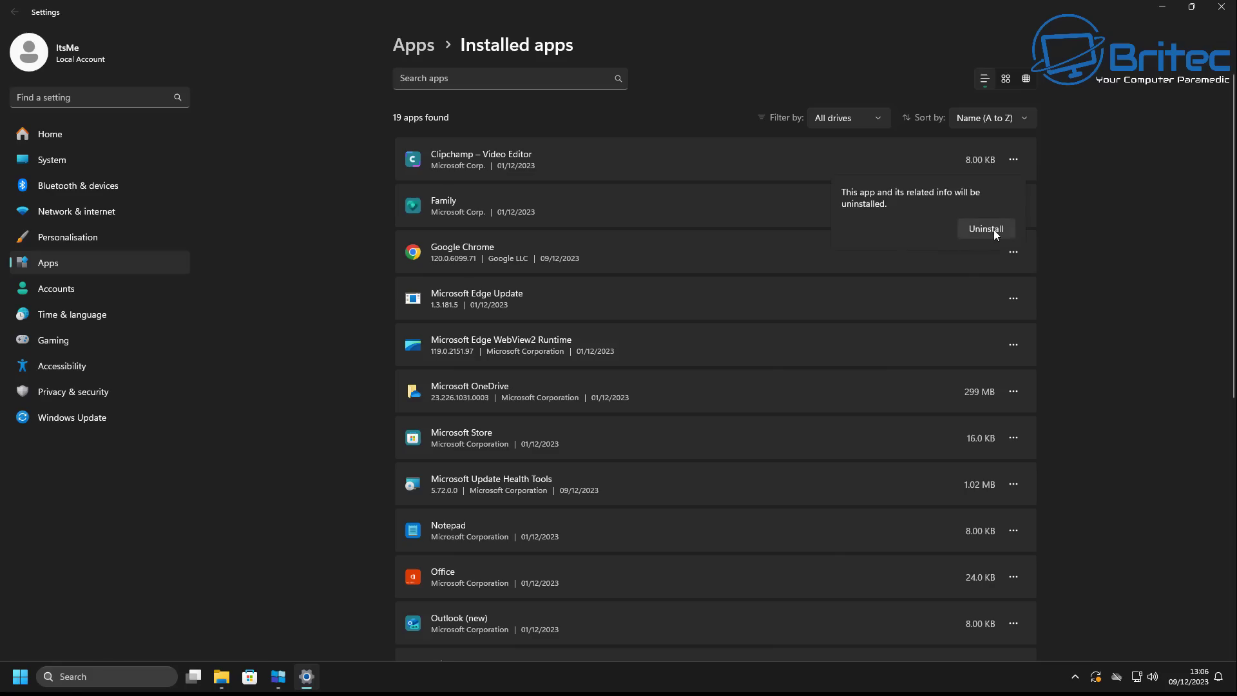
left_click(993, 230)
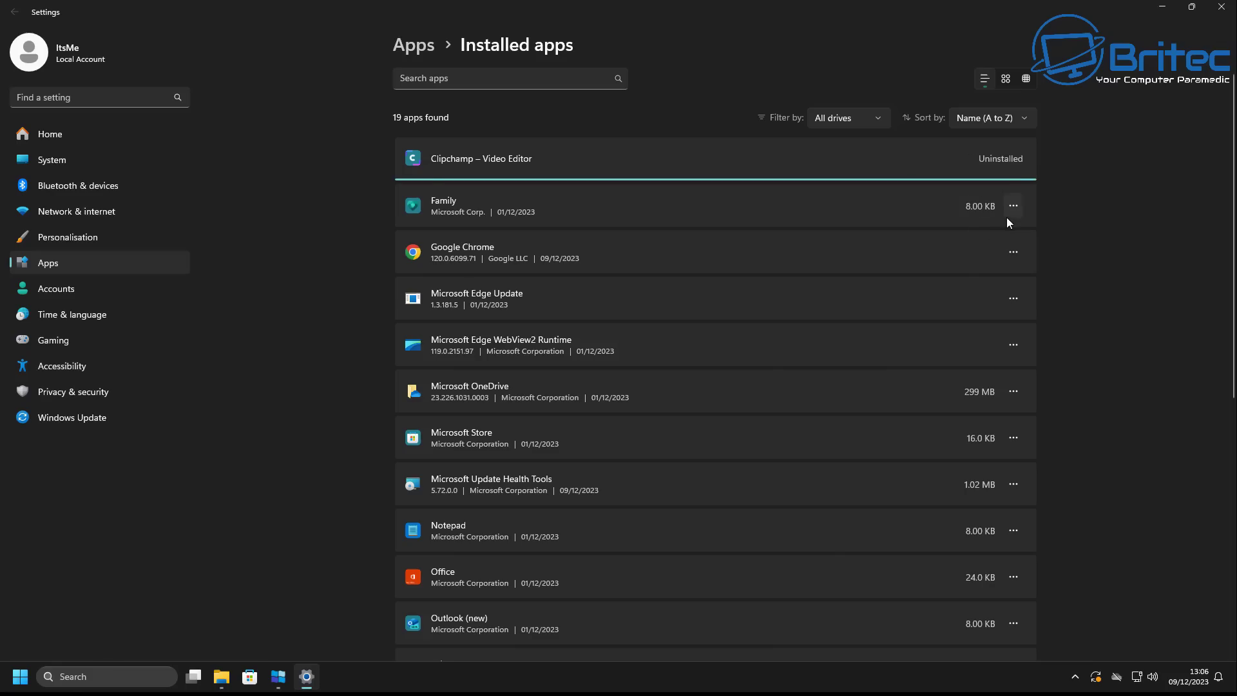
- Uninstall the Family app from the installed apps
left_click(1009, 207)
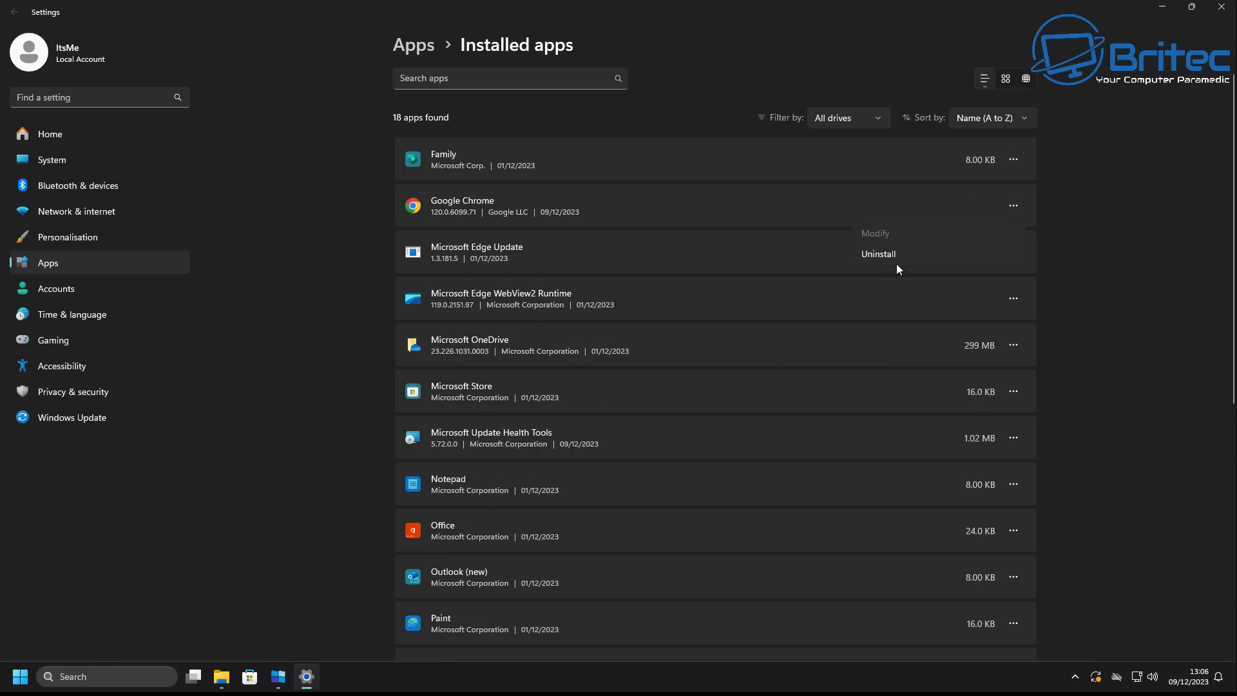
left_click(1014, 160)
left_click(925, 230)
left_click(975, 229)
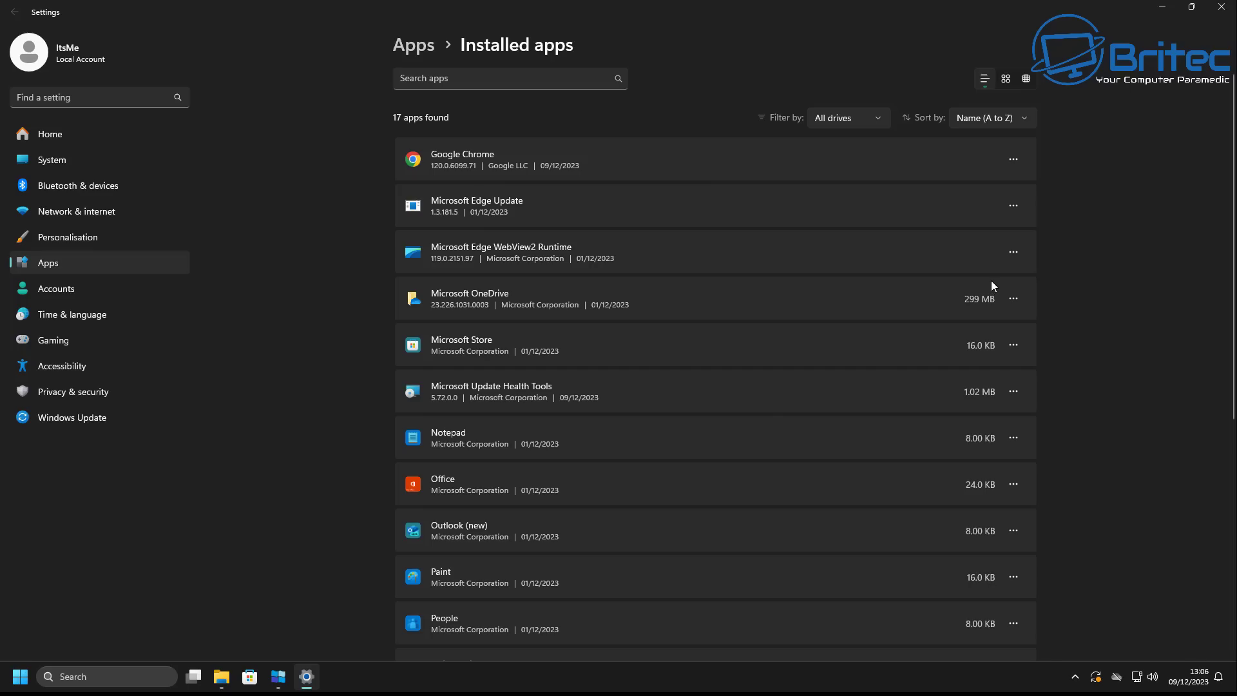
- Uninstall Microsoft OneDrive from the installed apps
left_click(1013, 299)
left_click(929, 350)
left_click(995, 366)
- Uninstall the Office app from the installed apps
left_click(1013, 484)
left_click(907, 553)
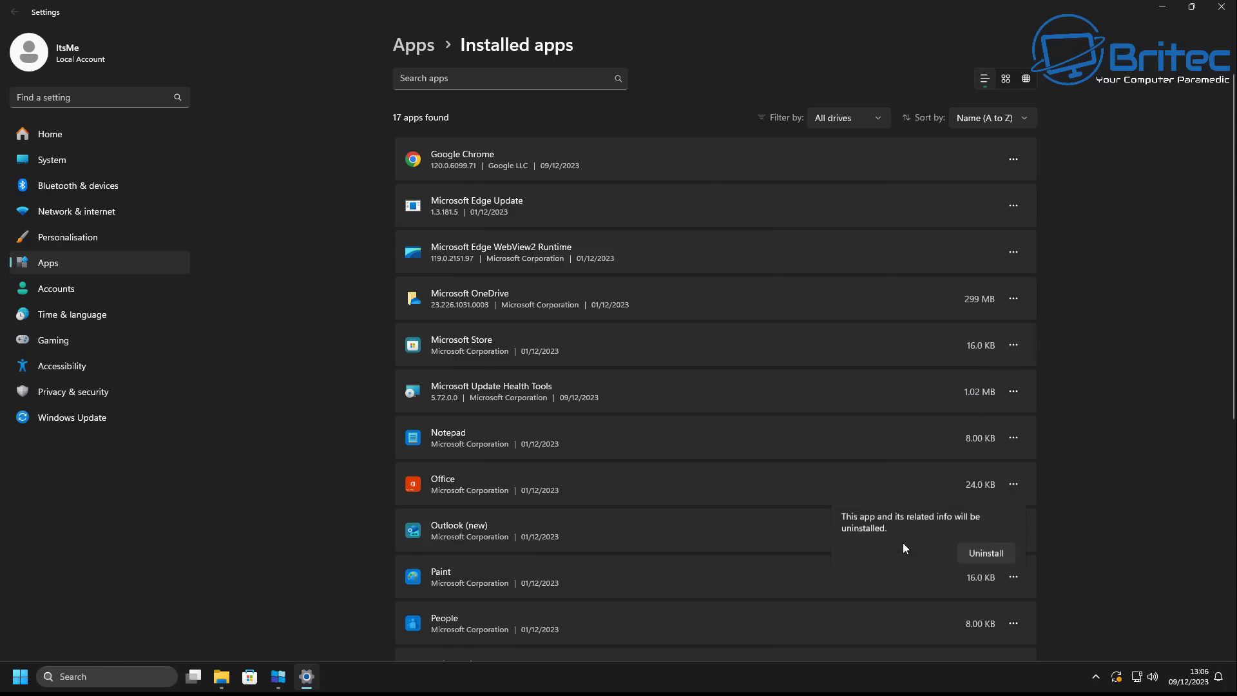
left_click(980, 554)
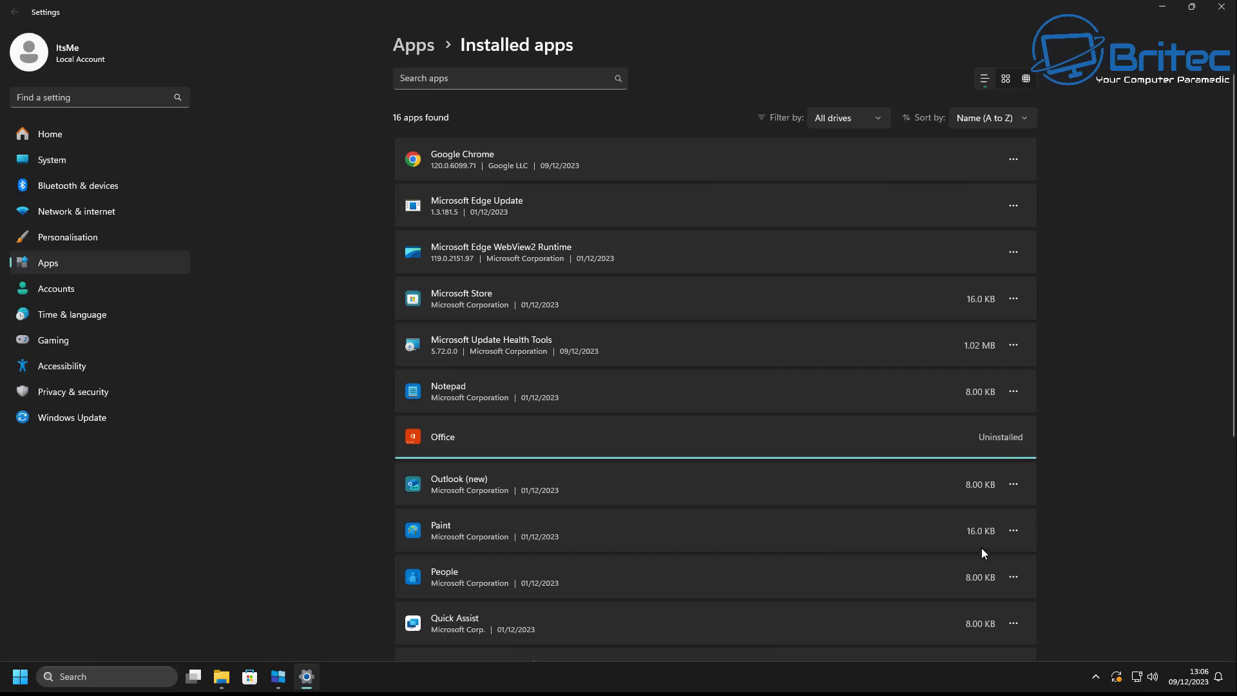
- Uninstall Quick Assist from the installed apps
left_click(1014, 575)
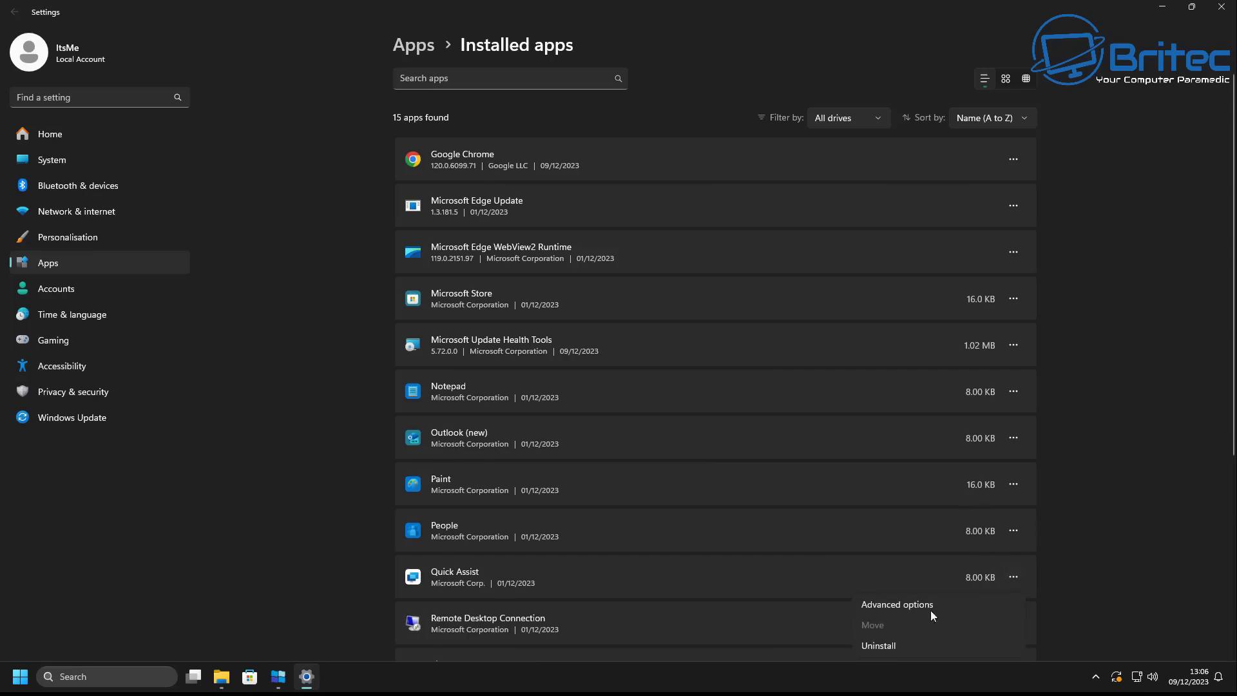
left_click(901, 644)
left_click(985, 538)
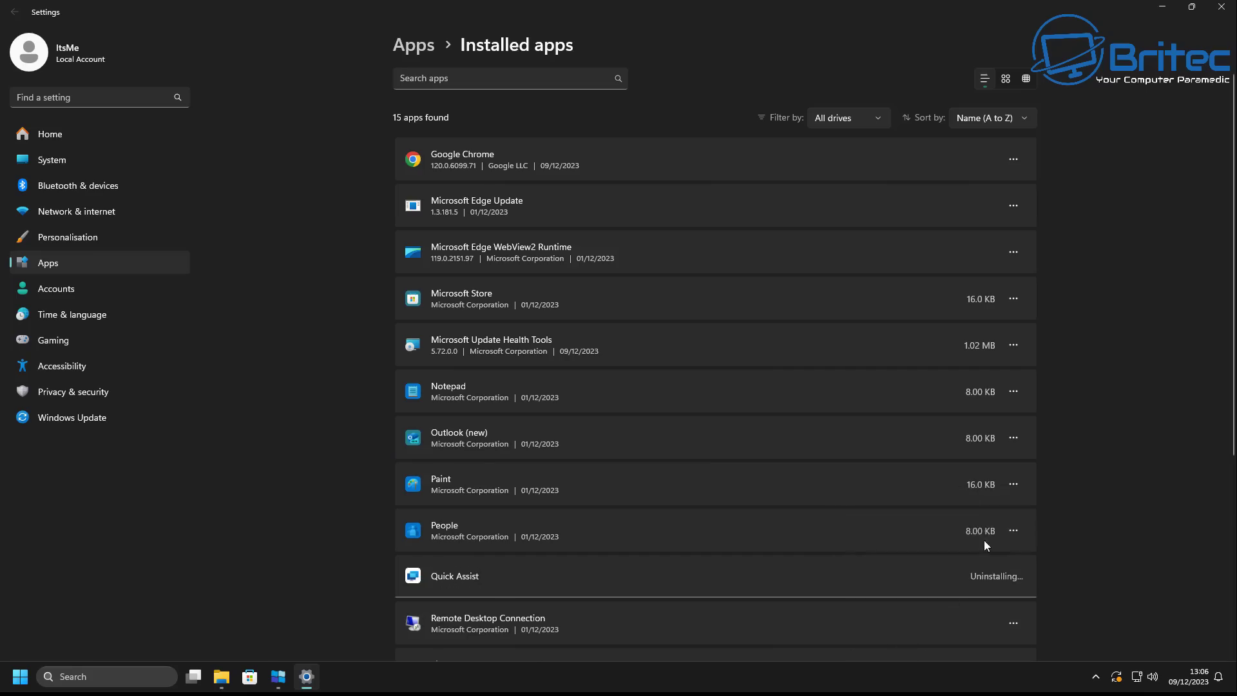
- Uninstall the app listed directly below Remote Desktop Connection
left_click(1013, 623)
left_click(936, 591)
left_click(979, 585)
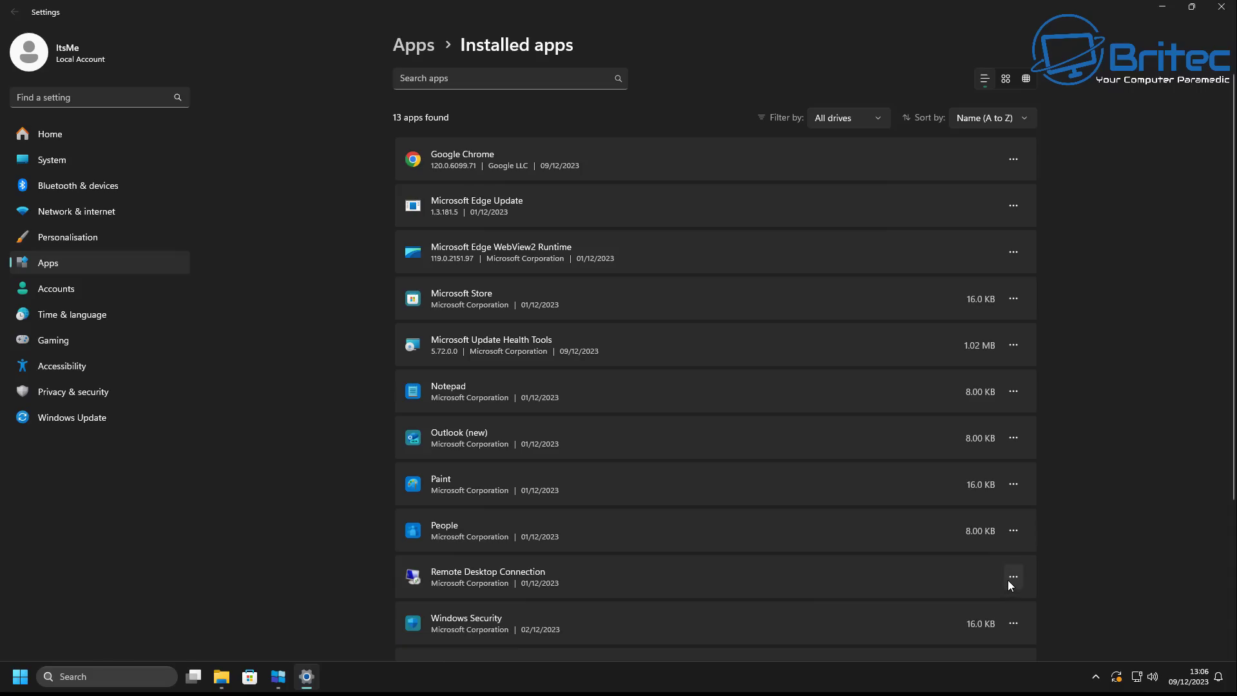
- Start uninstalling Remote Desktop Connection from the installed apps
left_click(1013, 577)
left_click(850, 626)
left_click(1013, 577)
left_click(907, 625)
left_click(985, 540)
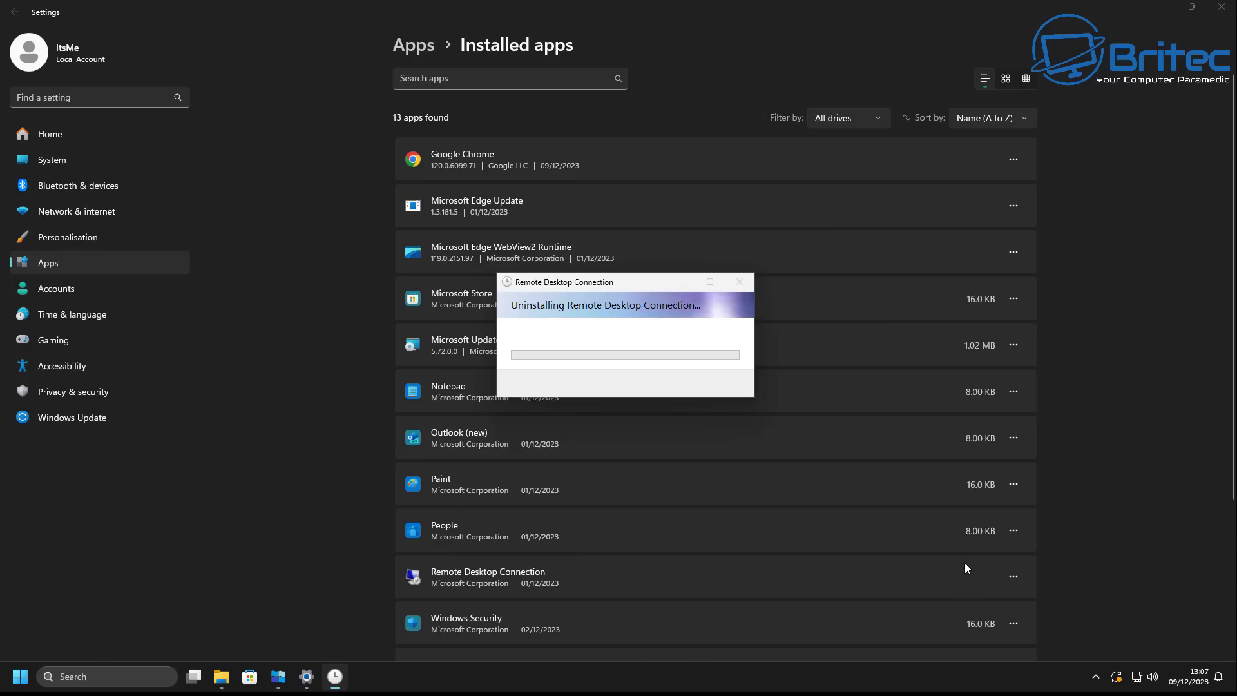
- Uninstall the People app from the installed apps
left_click(1010, 531)
left_click(888, 601)
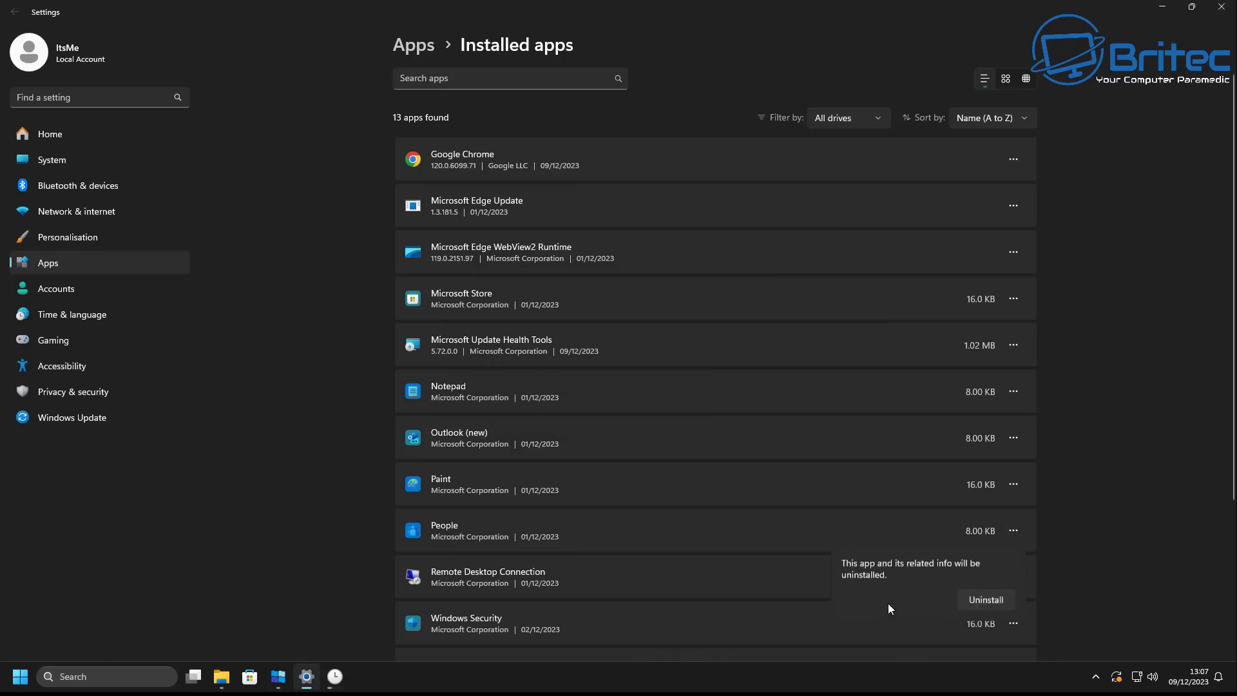
left_click(976, 599)
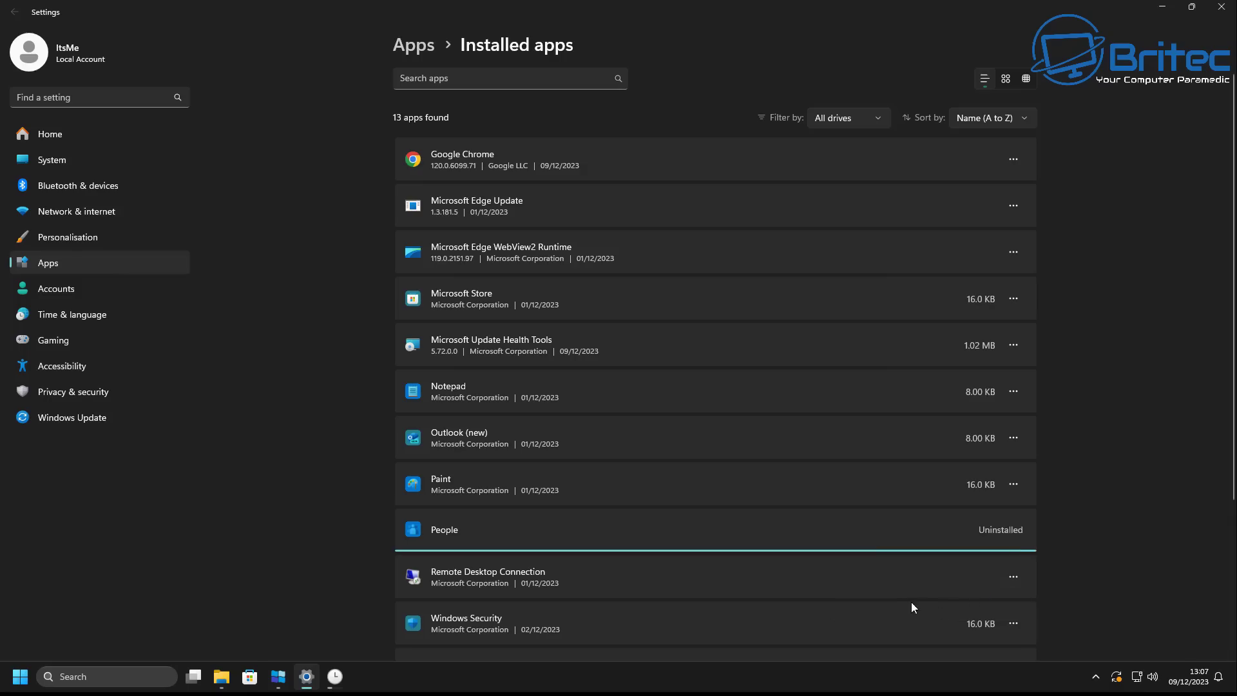
- Look through the remaining installed apps and uninstall Outlook (new)
scroll(900, 594, "down", 3)
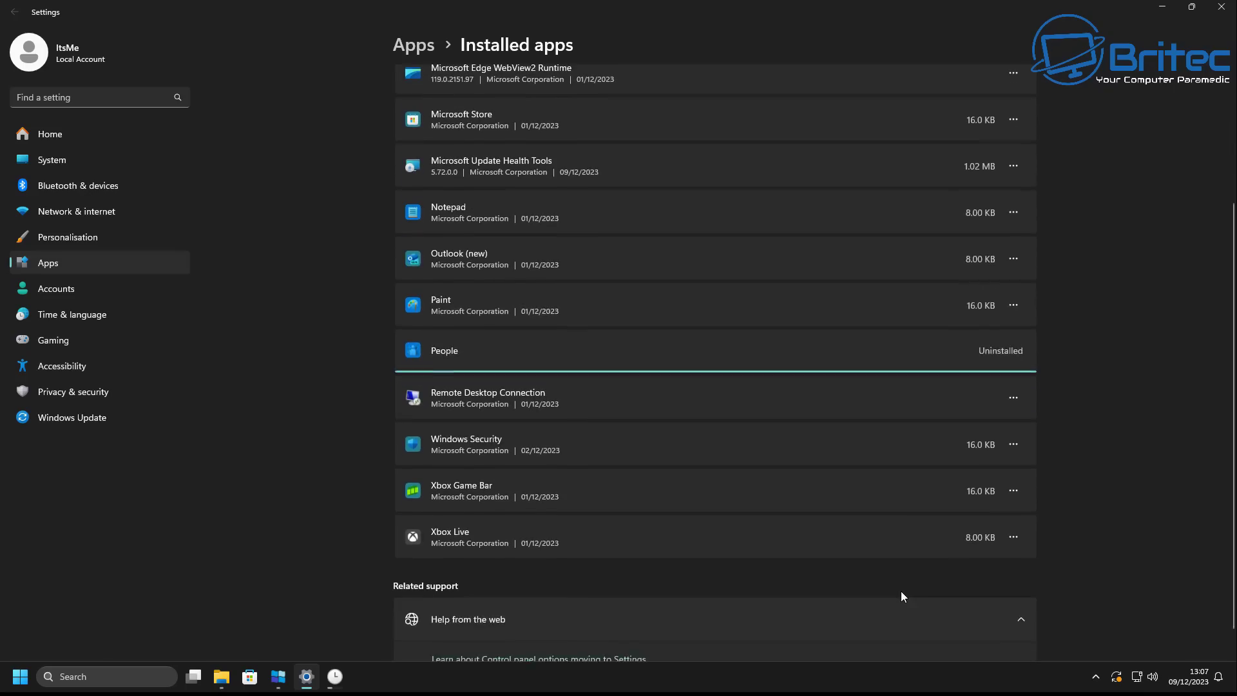
scroll(901, 583, "up", 3)
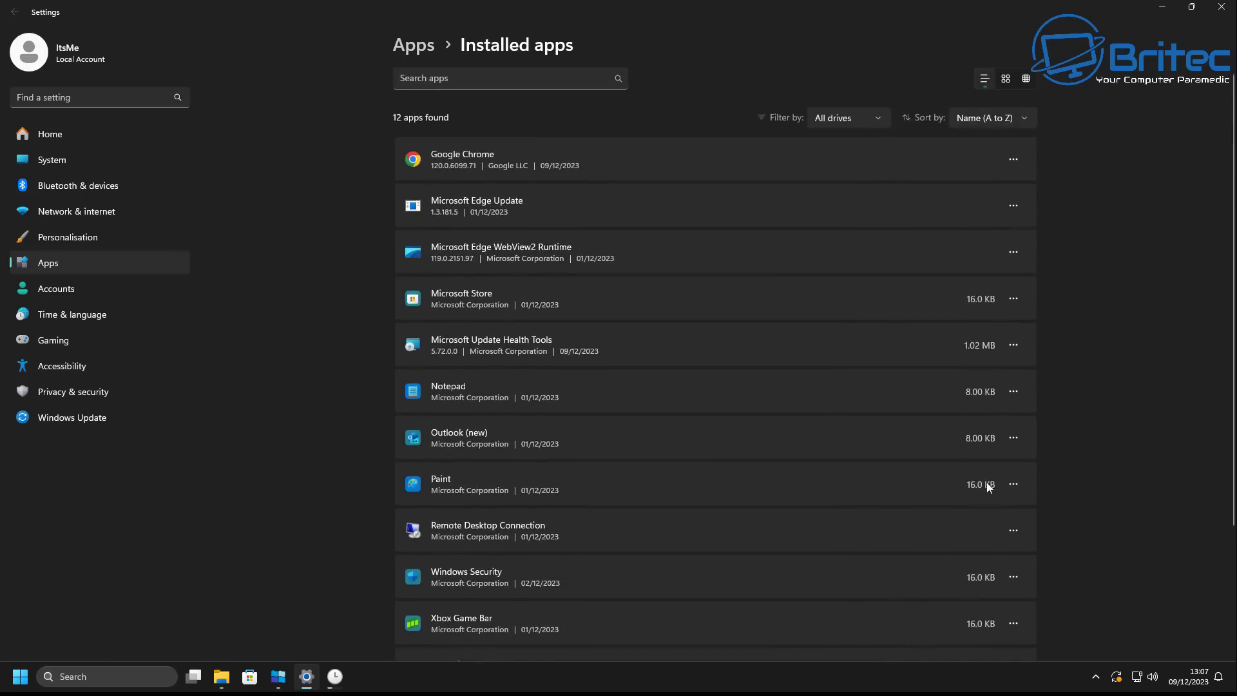
left_click(1012, 437)
left_click(898, 508)
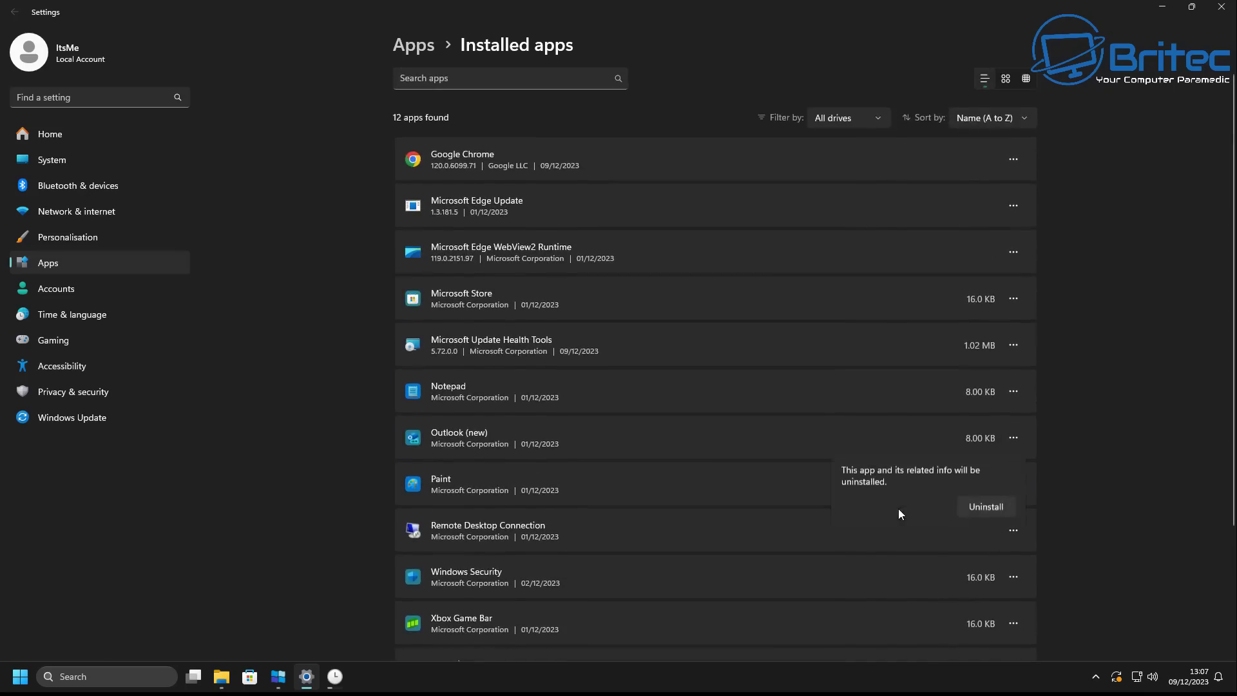
left_click(986, 508)
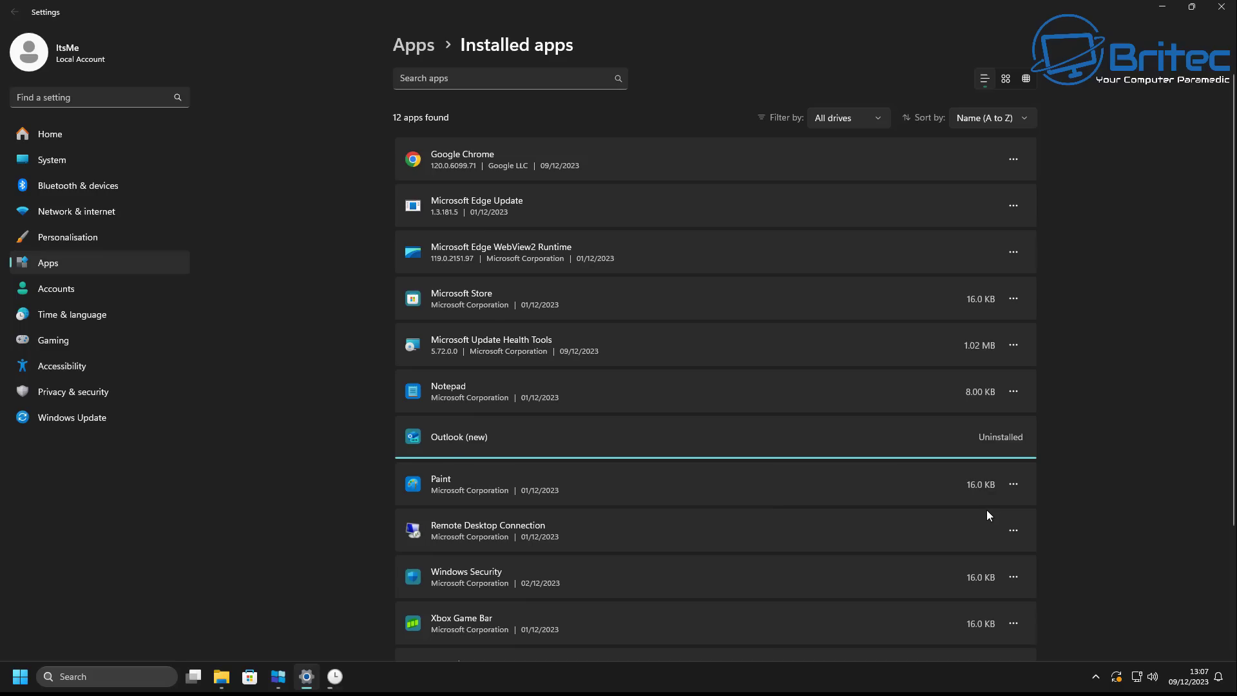
- Review the remaining installed apps, close Settings, and restart the computer to finish uninstalling Remote Desktop Connection
scroll(968, 515, "down", 3)
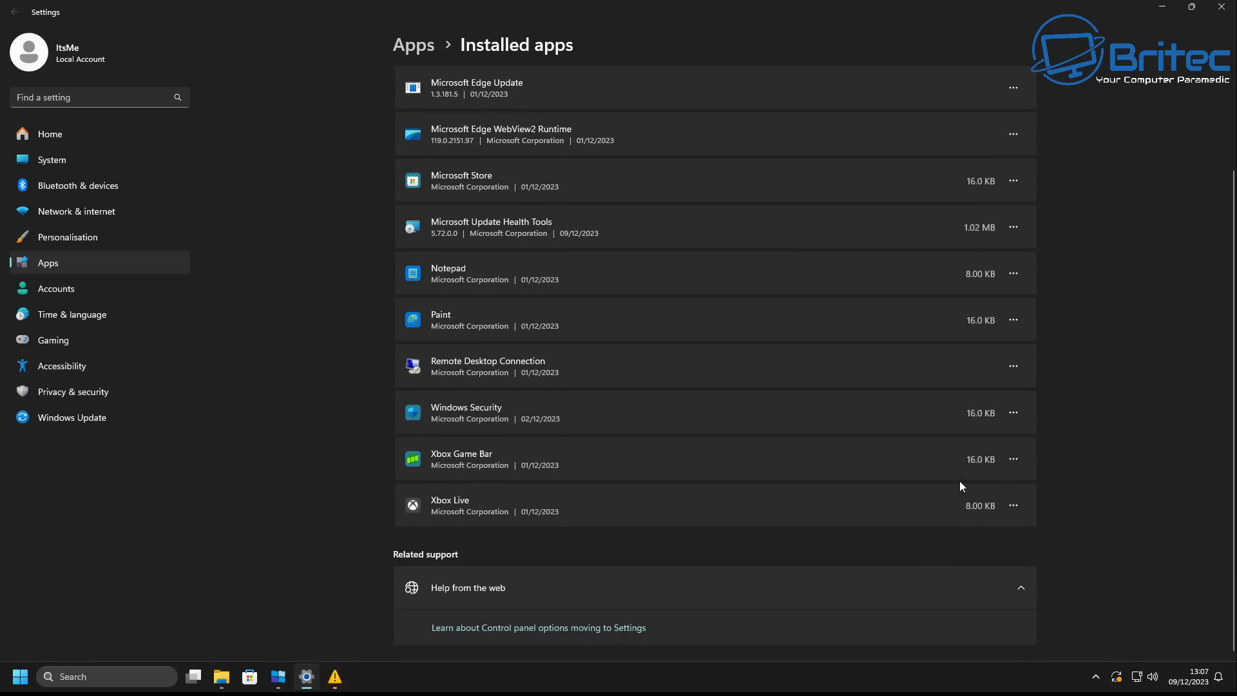
scroll(956, 544, "up", 3)
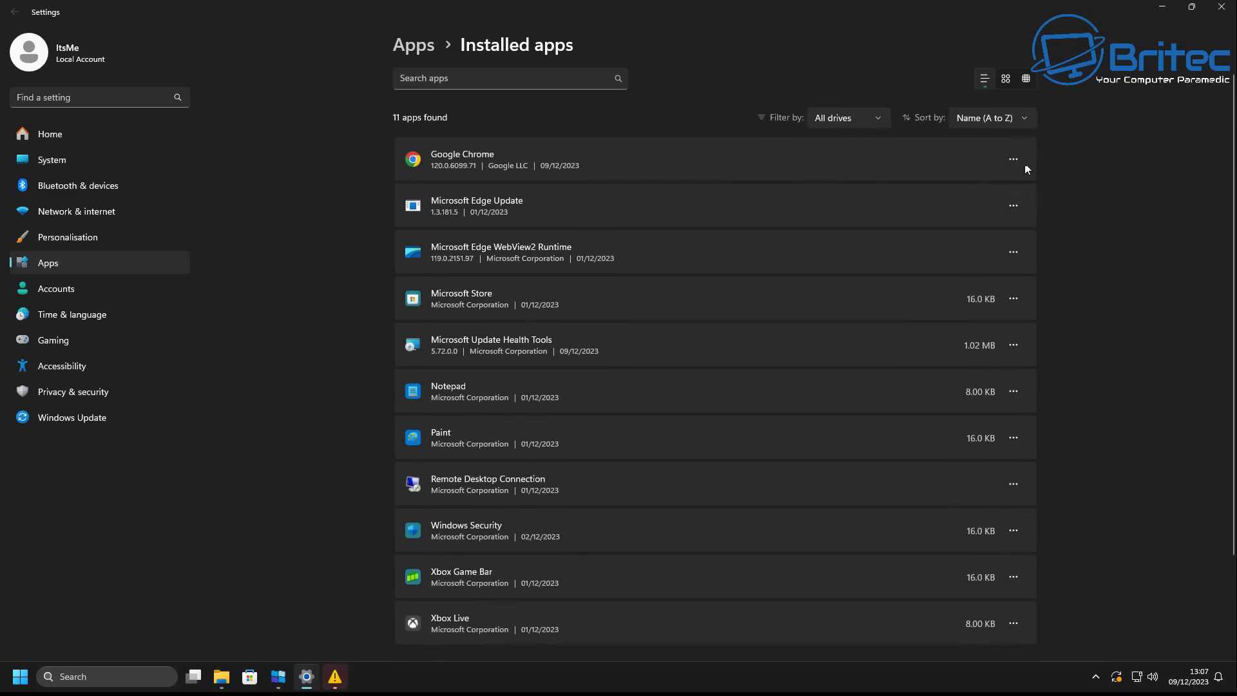
left_click(1210, 16)
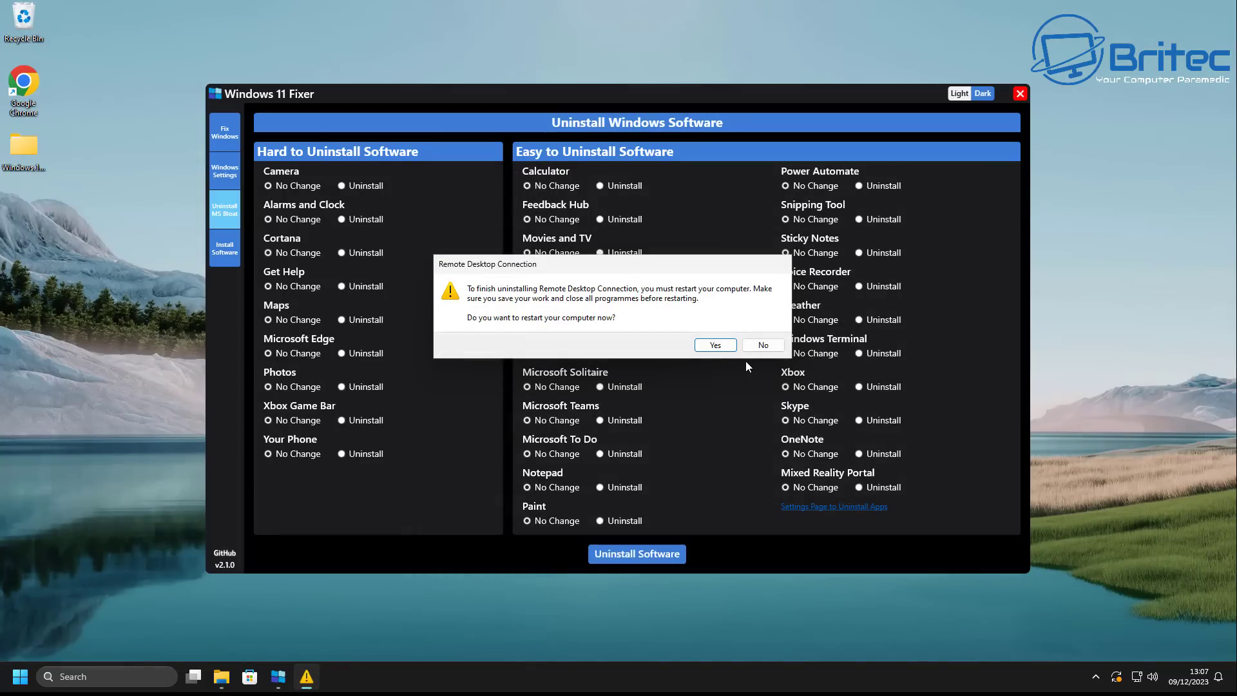
left_click(712, 346)
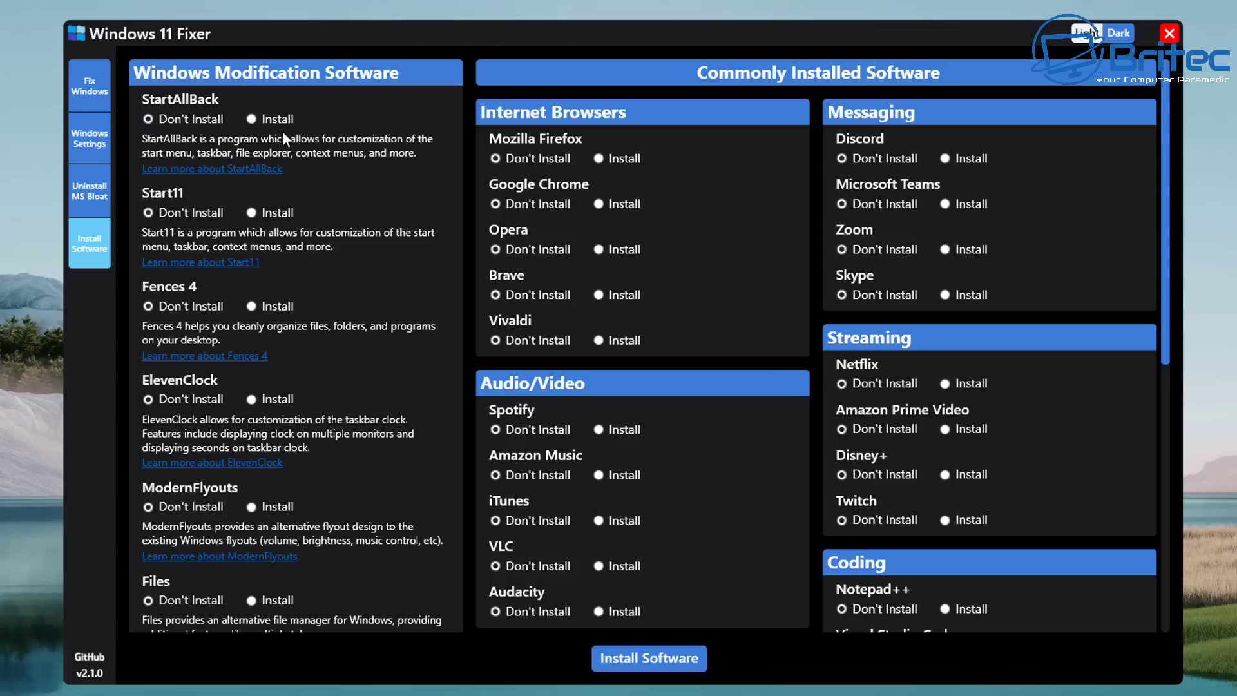
- Mark Start11 for installation in the Windows modification software and set StartAllBack to Don't Install
left_click(251, 119)
left_click(251, 212)
left_click(147, 119)
- Look through the software available for installation and mark Microsoft PowerToys for installation
scroll(327, 541, "down", 3)
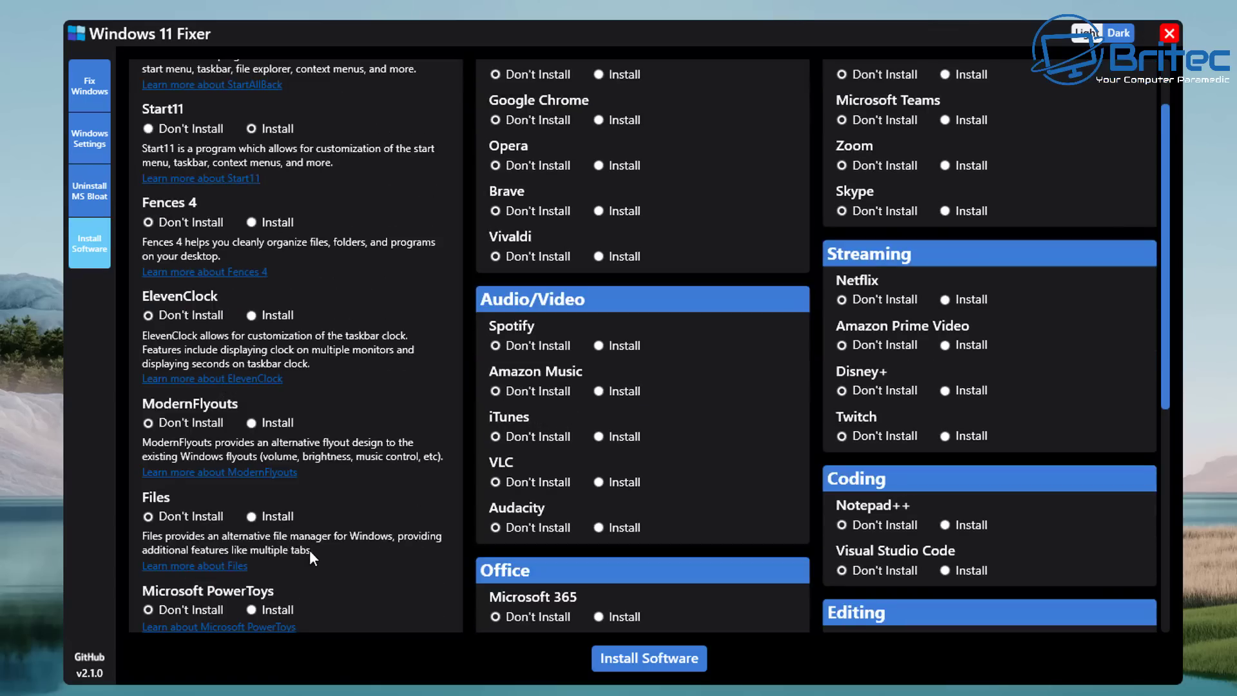
scroll(309, 550, "down", 3)
scroll(308, 551, "down", 1)
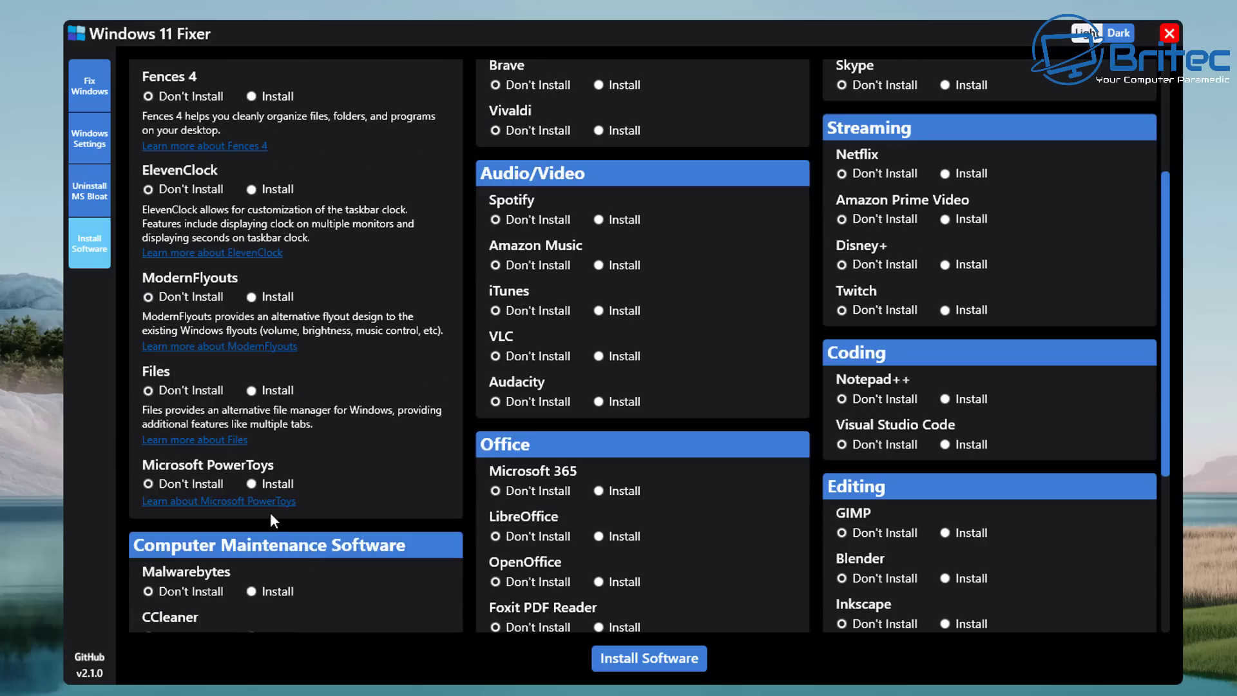
left_click(251, 484)
scroll(419, 500, "up", 3)
scroll(451, 451, "up", 2)
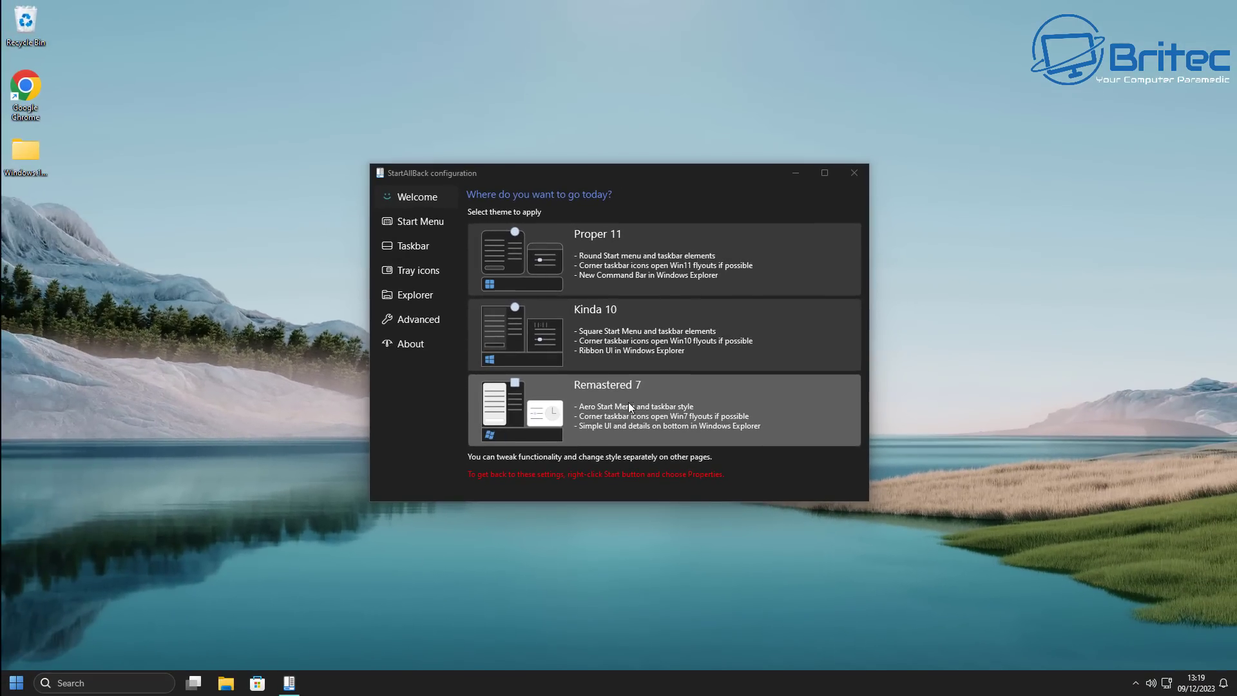
- Apply the Proper 11 theme in StartAllBack and look through its Start menu options
left_click(601, 250)
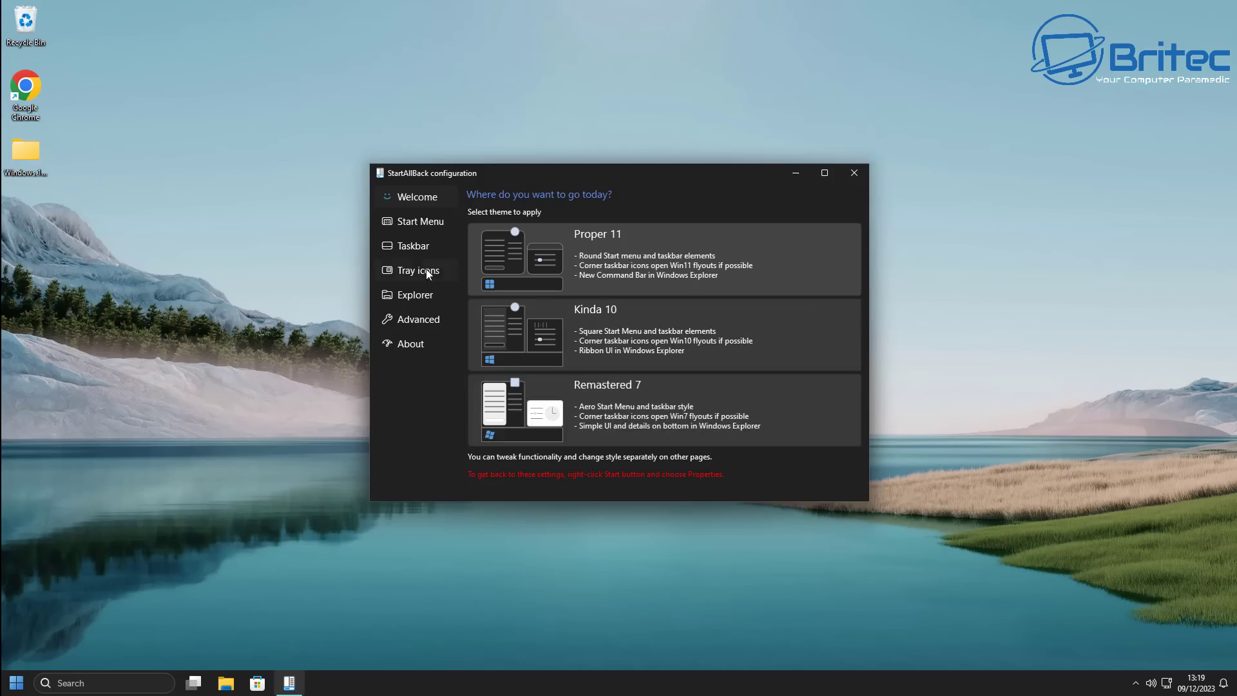
left_click(420, 218)
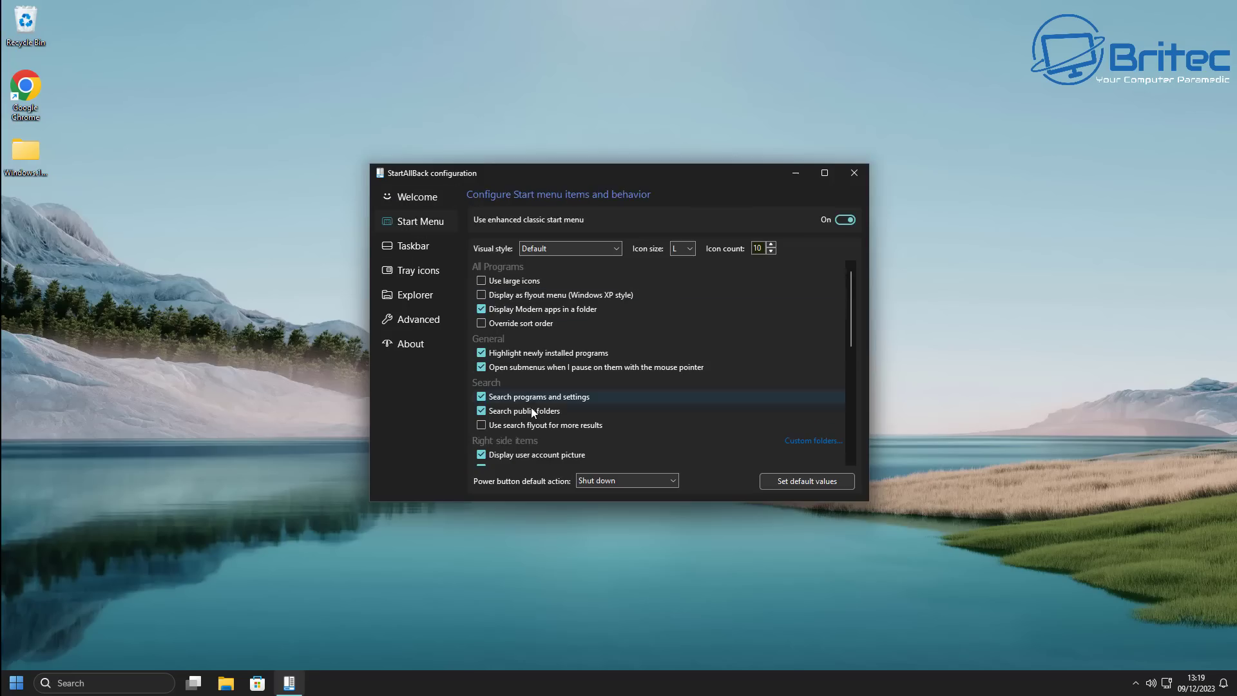
scroll(554, 464, "down", 5)
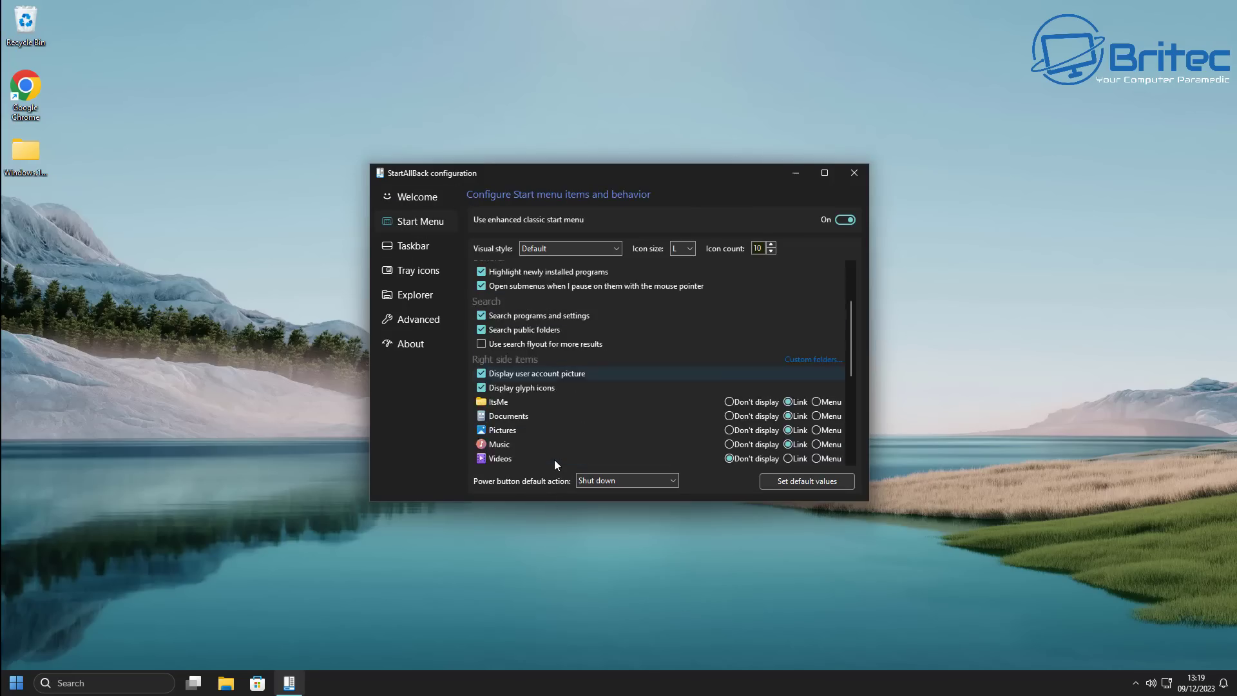
- Set the StartAllBack Explorer style to Win10 Ribbon UI and return to the theme selection
left_click(428, 326)
left_click(426, 294)
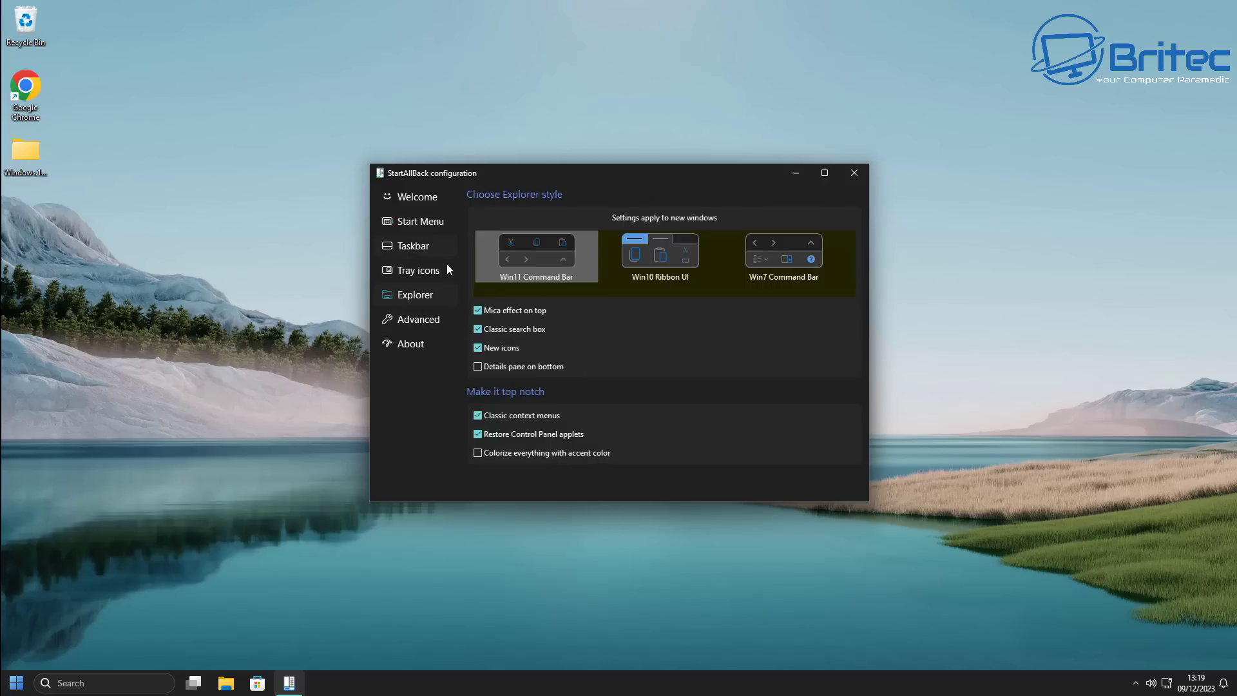
left_click(640, 257)
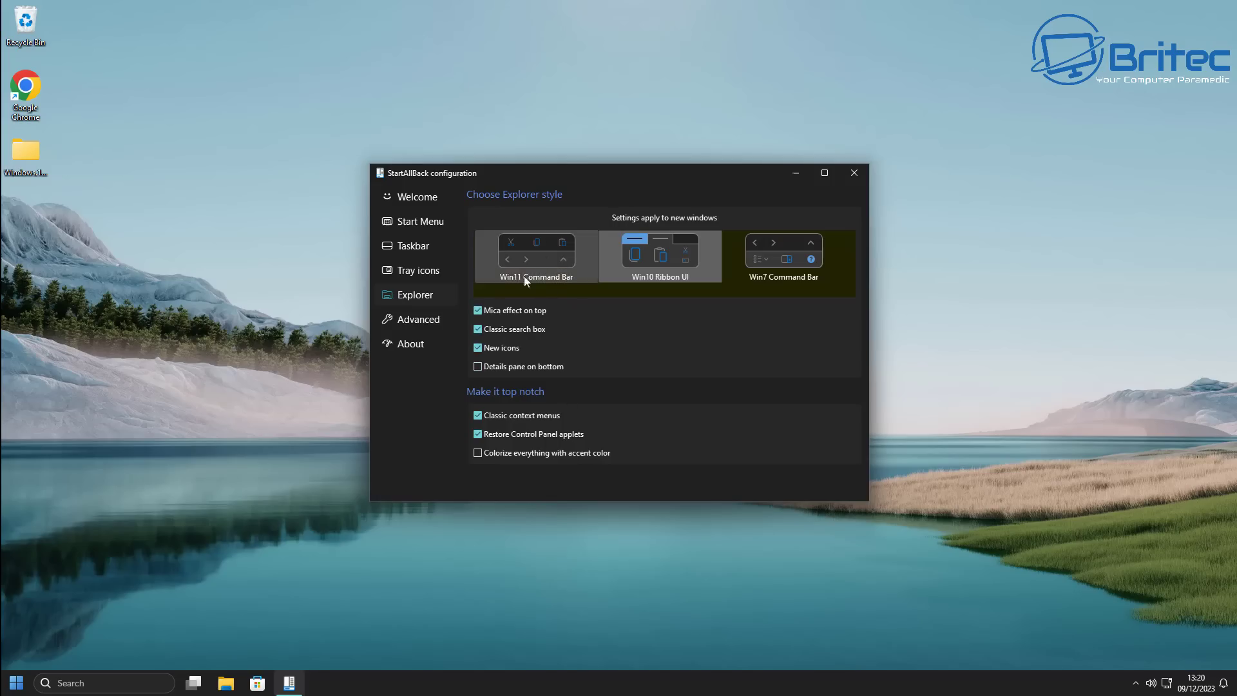
left_click(395, 201)
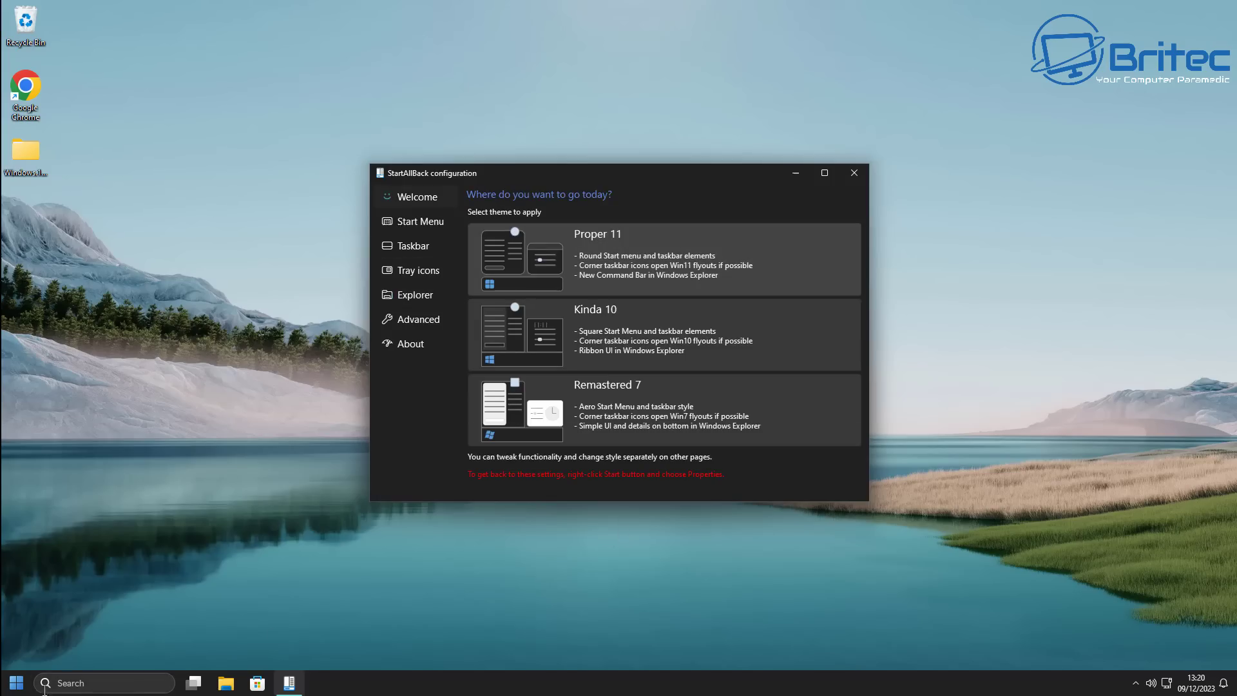
- Preview the Start menu with the current theme, and try the Kinda 10 and Remastered 7 themes for comparison
left_click(13, 686)
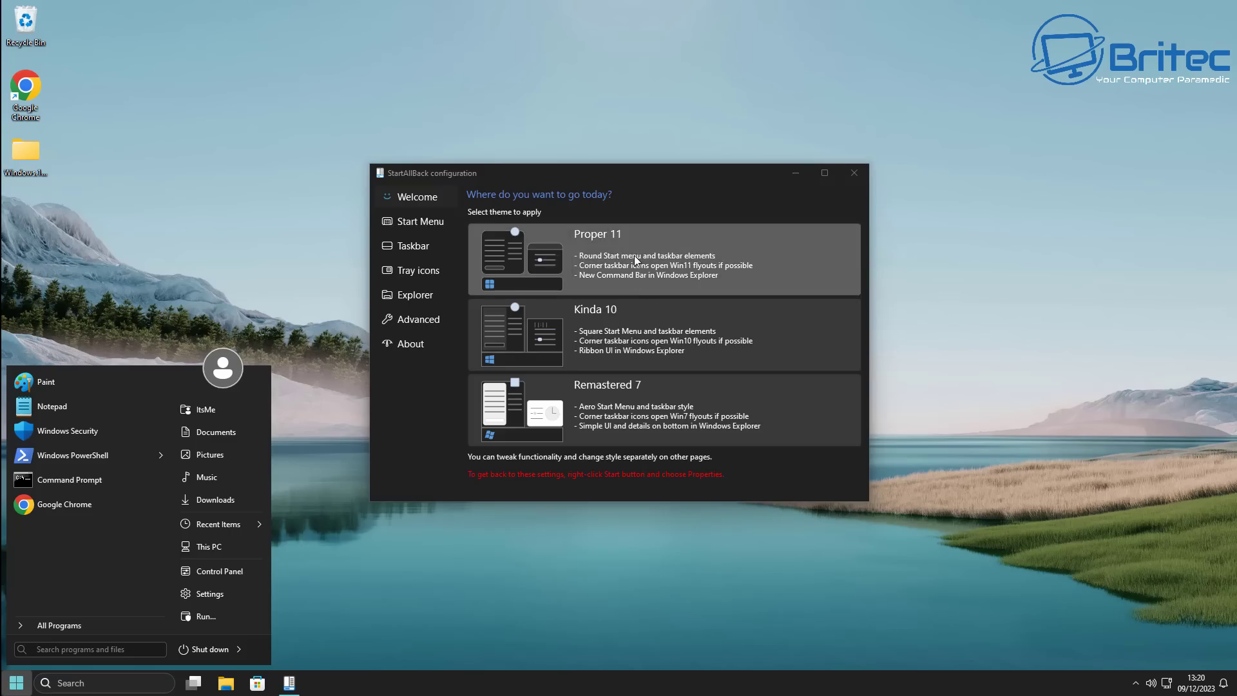
left_click(601, 333)
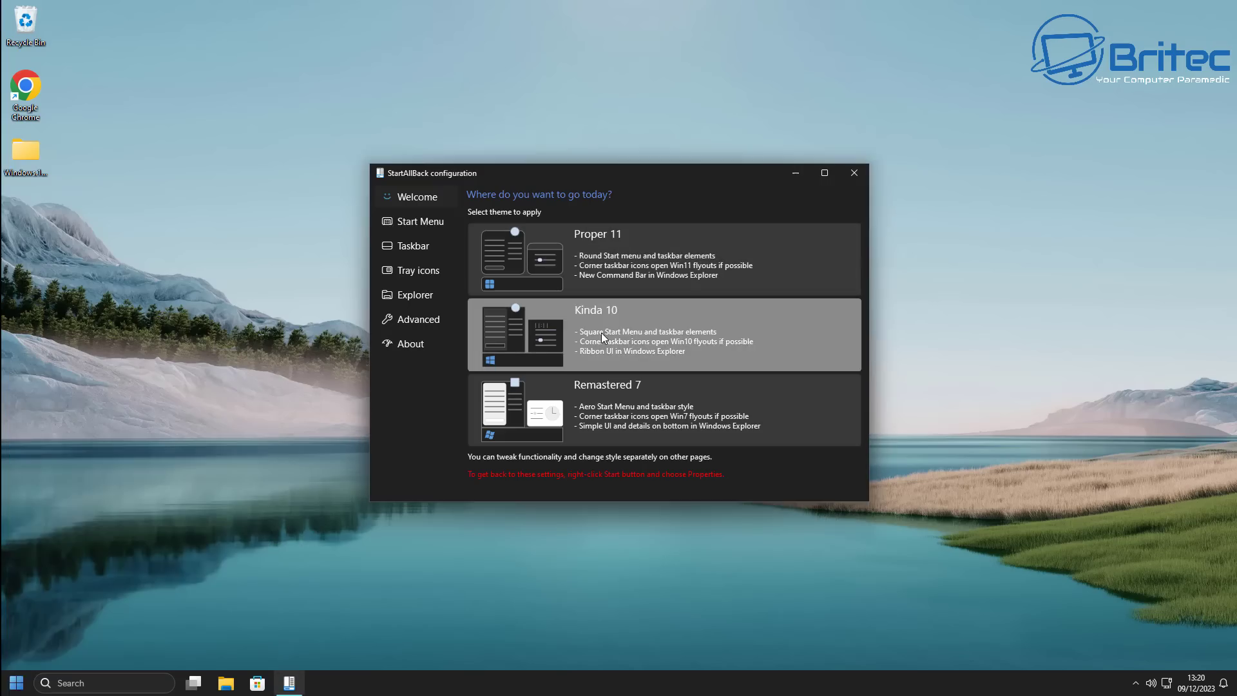
left_click(17, 685)
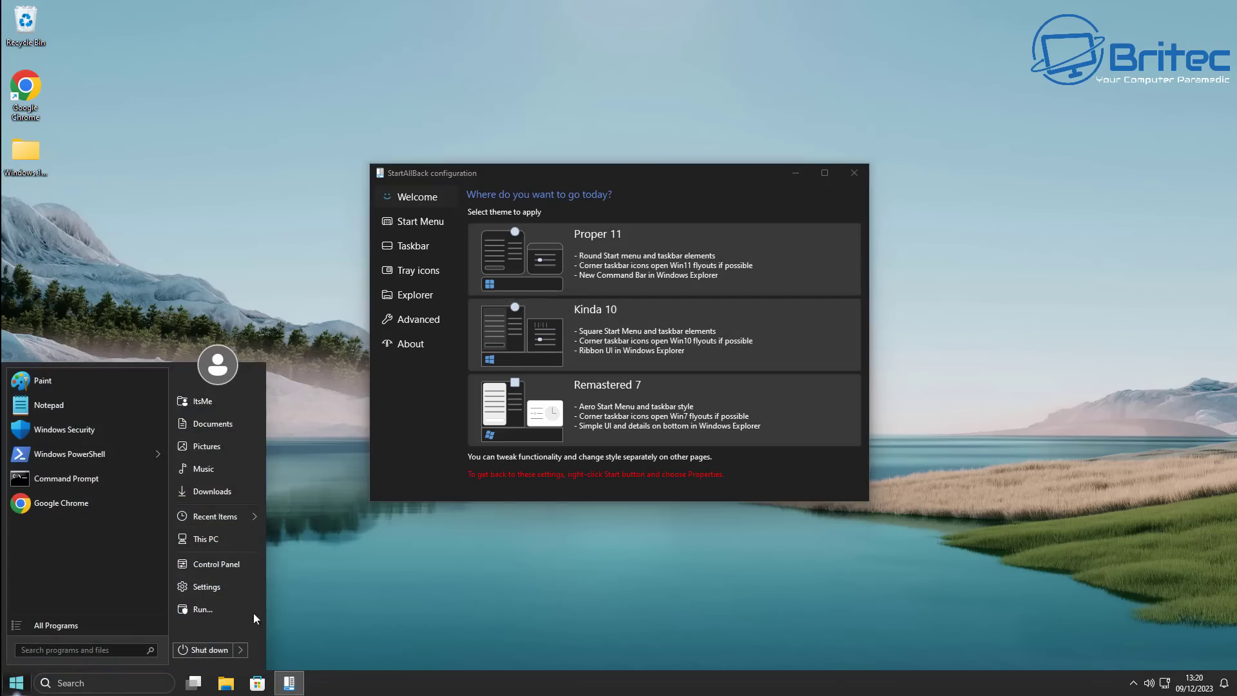
left_click(644, 400)
left_click(10, 679)
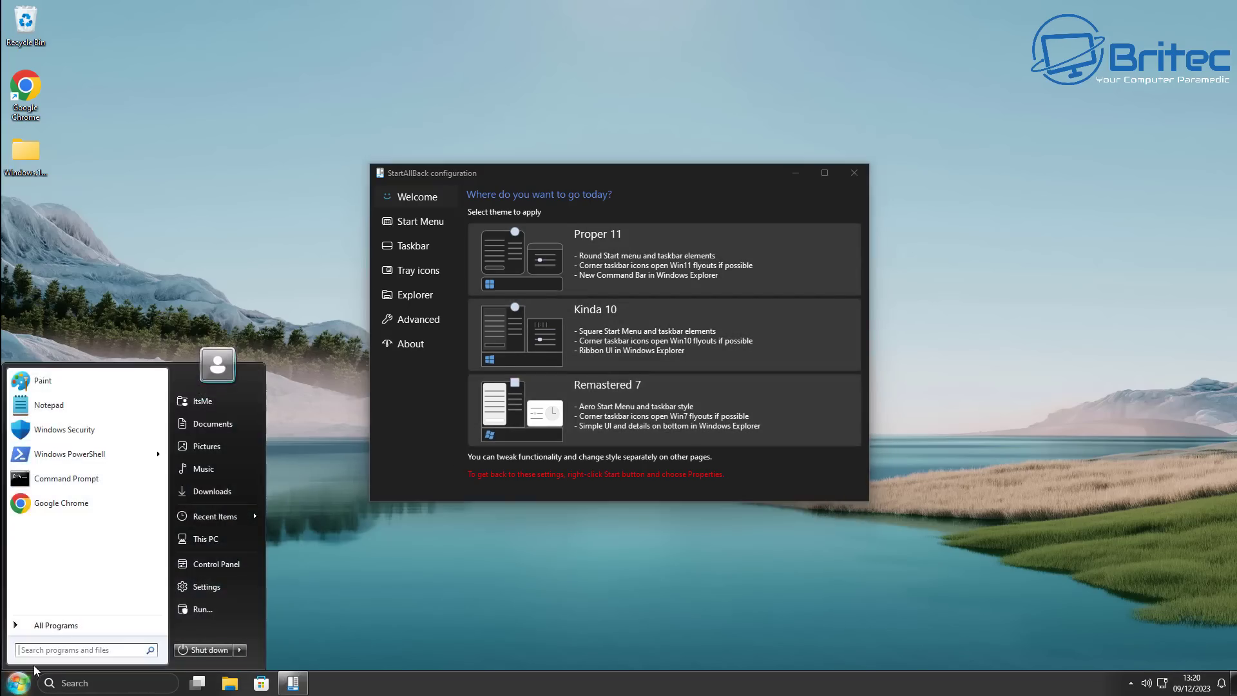
- Apply the Kinda 10 theme, check its Start menu, and close the StartAllBack configuration
left_click(644, 335)
left_click(9, 686)
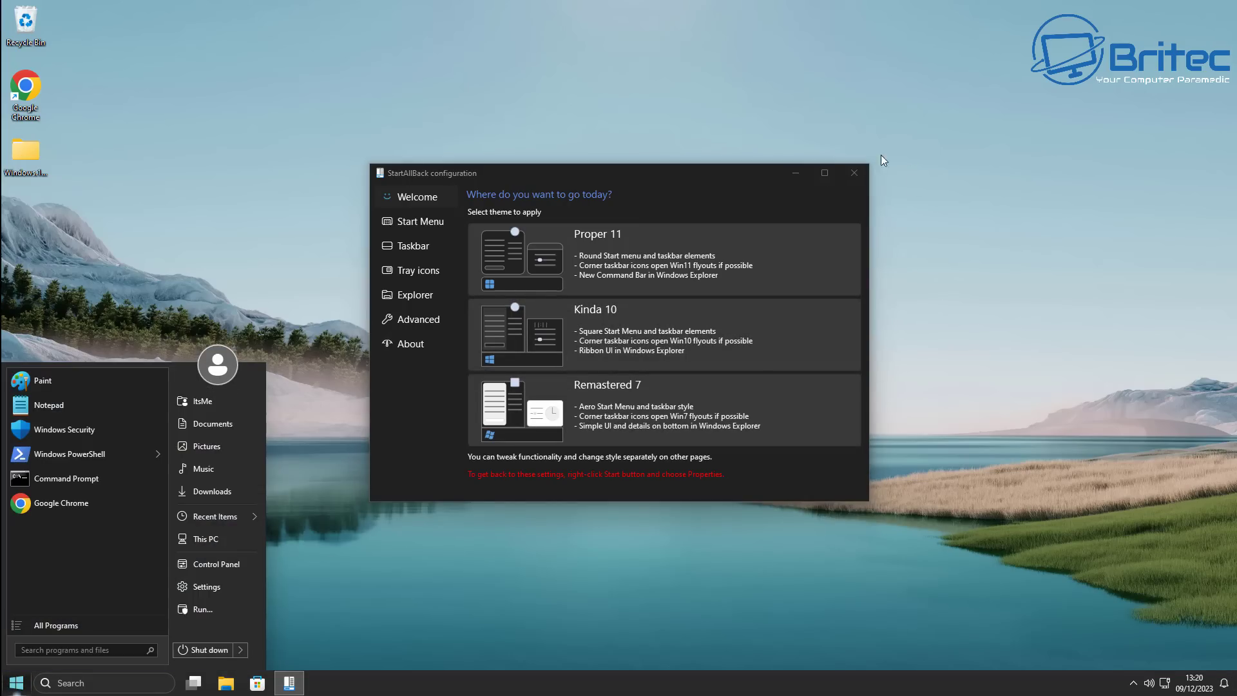
left_click(851, 173)
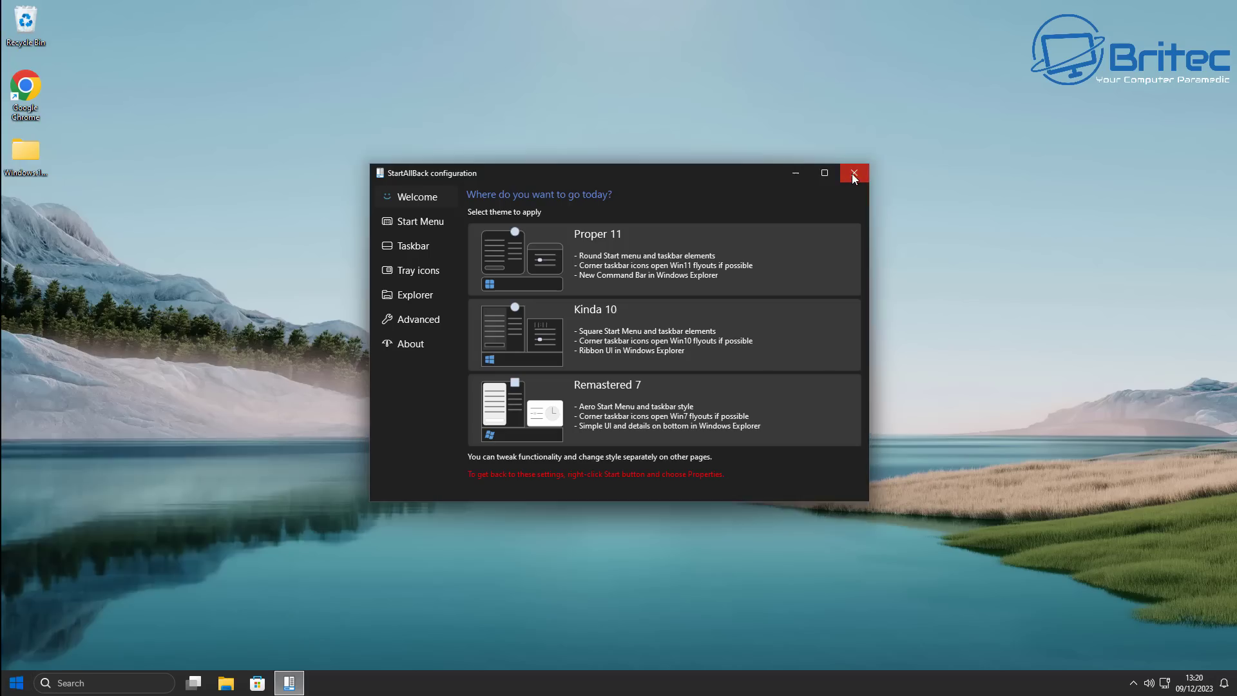
left_click(852, 173)
- Open Windows Settings and review the Inking & typing personalisation and Diagnostics & feedback privacy settings
left_click(19, 683)
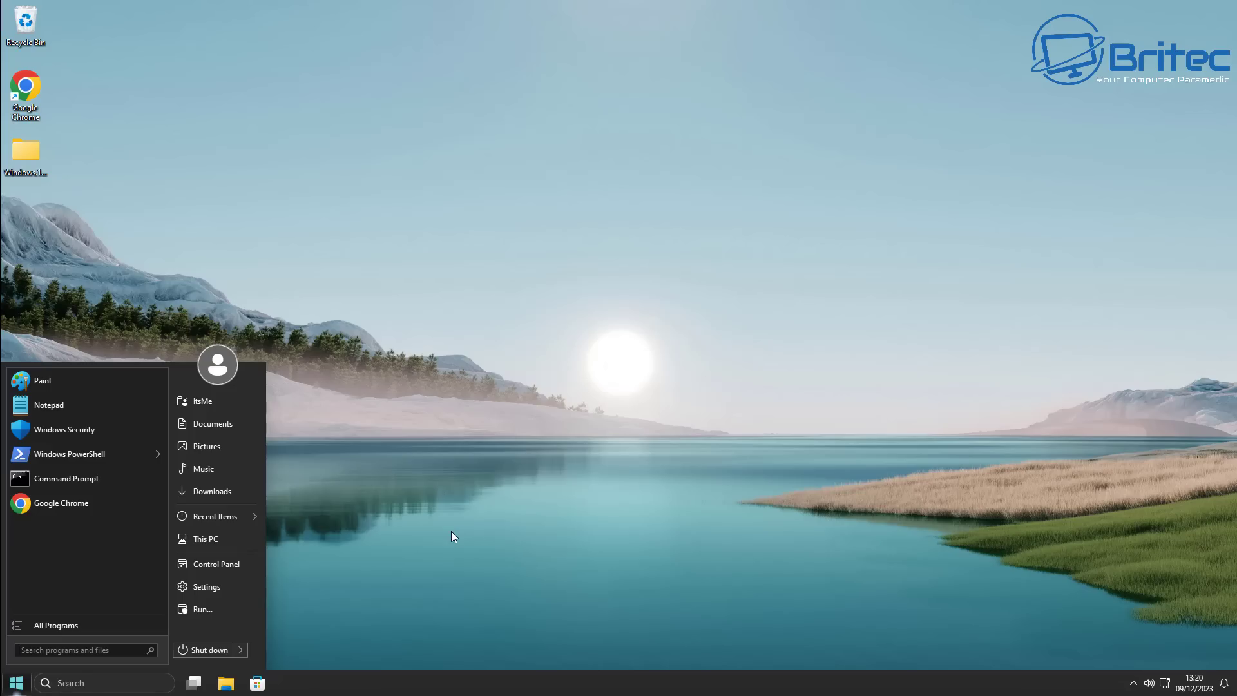
left_click(200, 589)
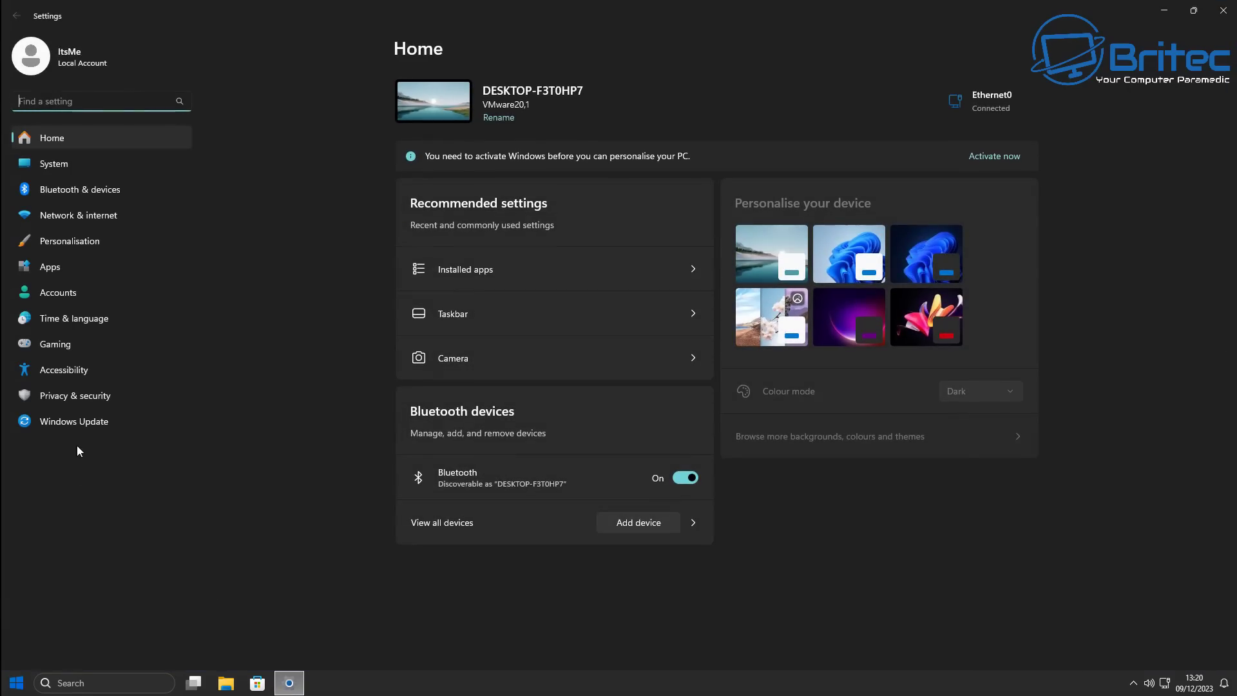
left_click(63, 401)
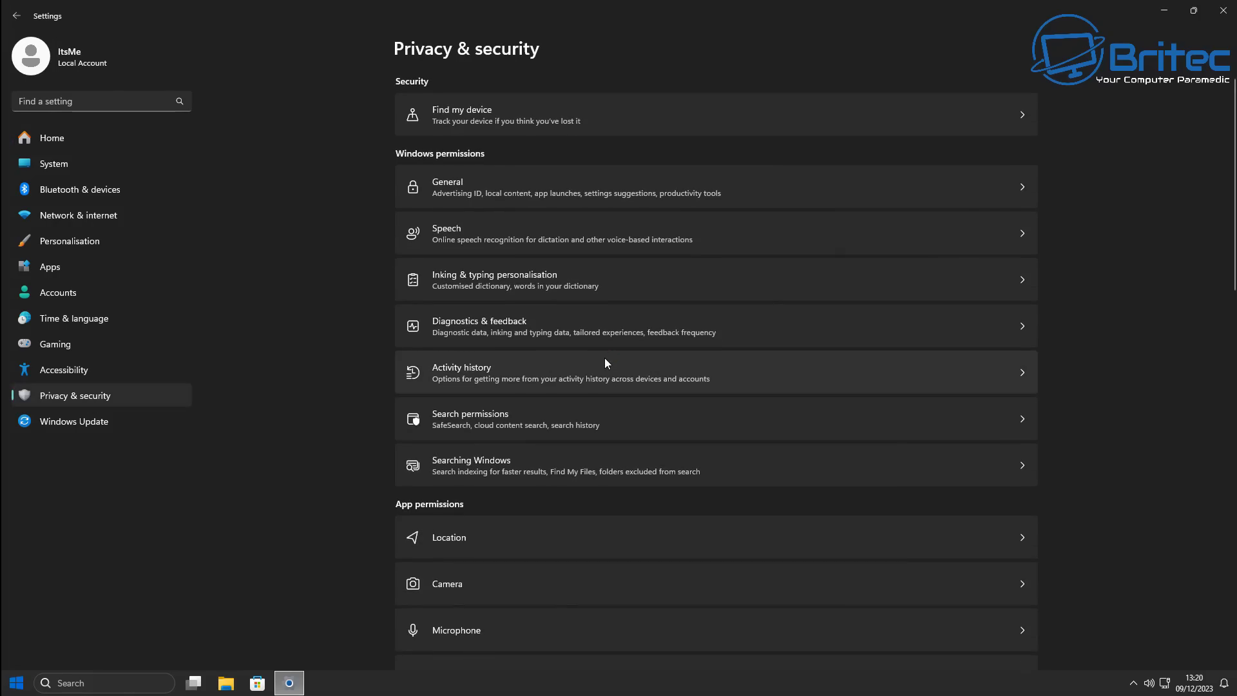
left_click(594, 279)
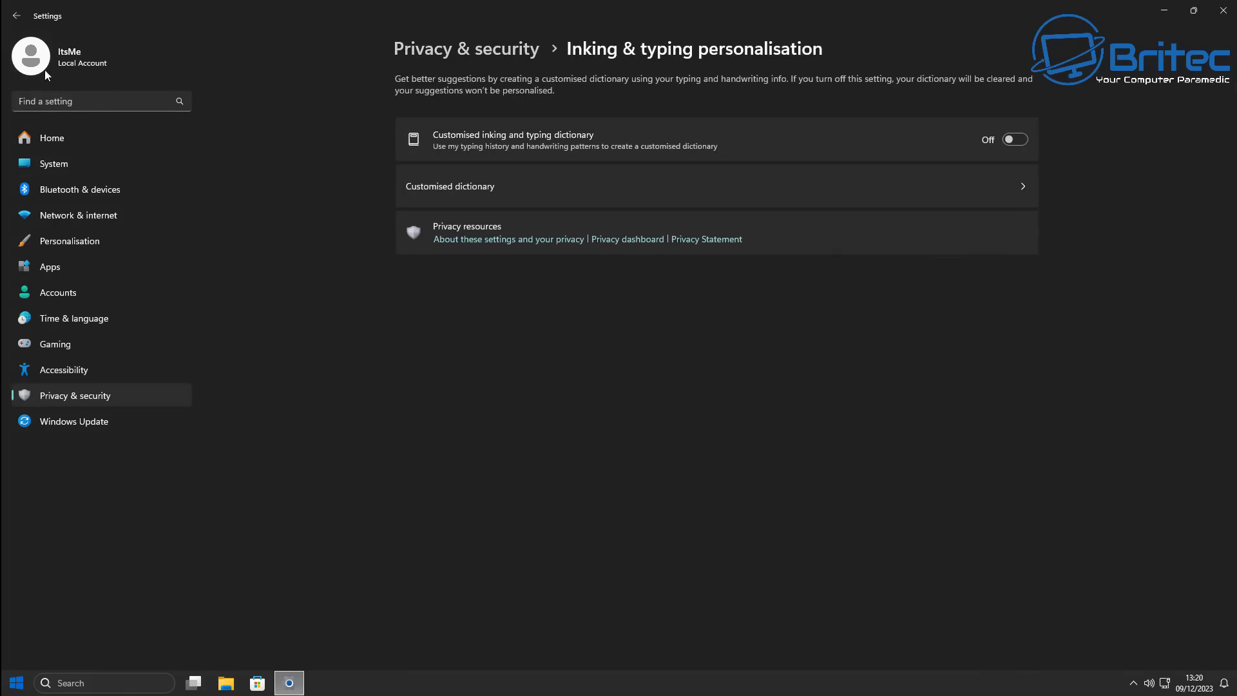
left_click(16, 15)
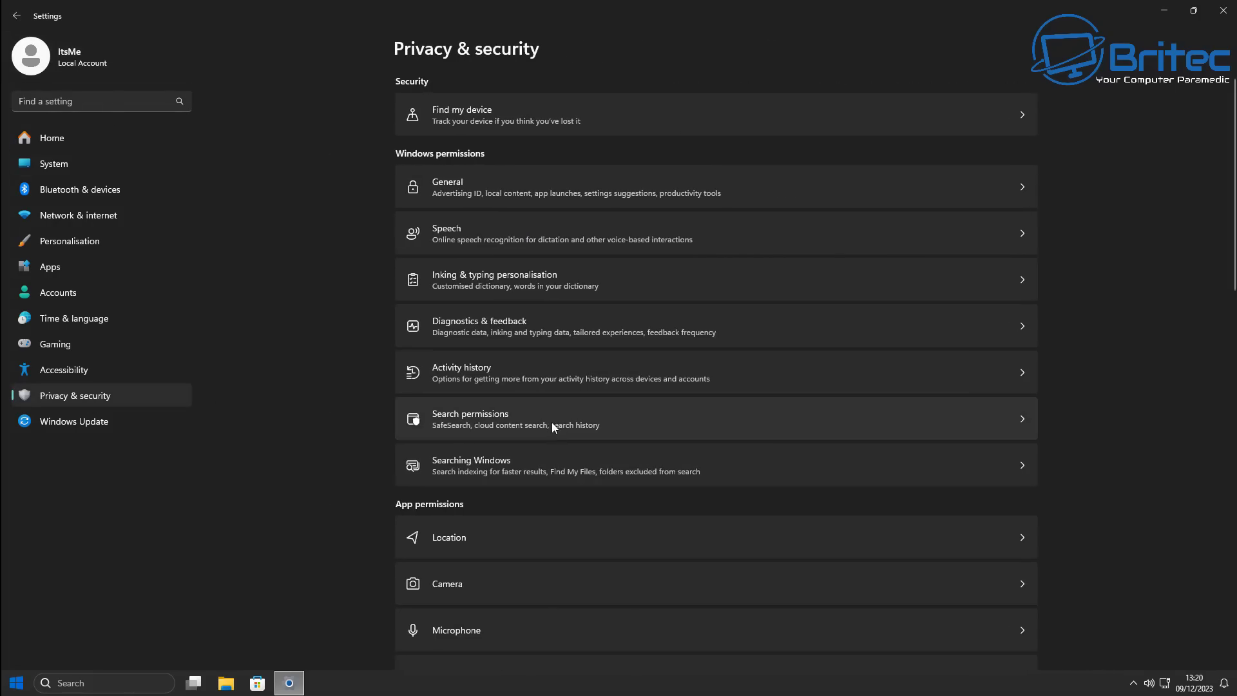
left_click(555, 334)
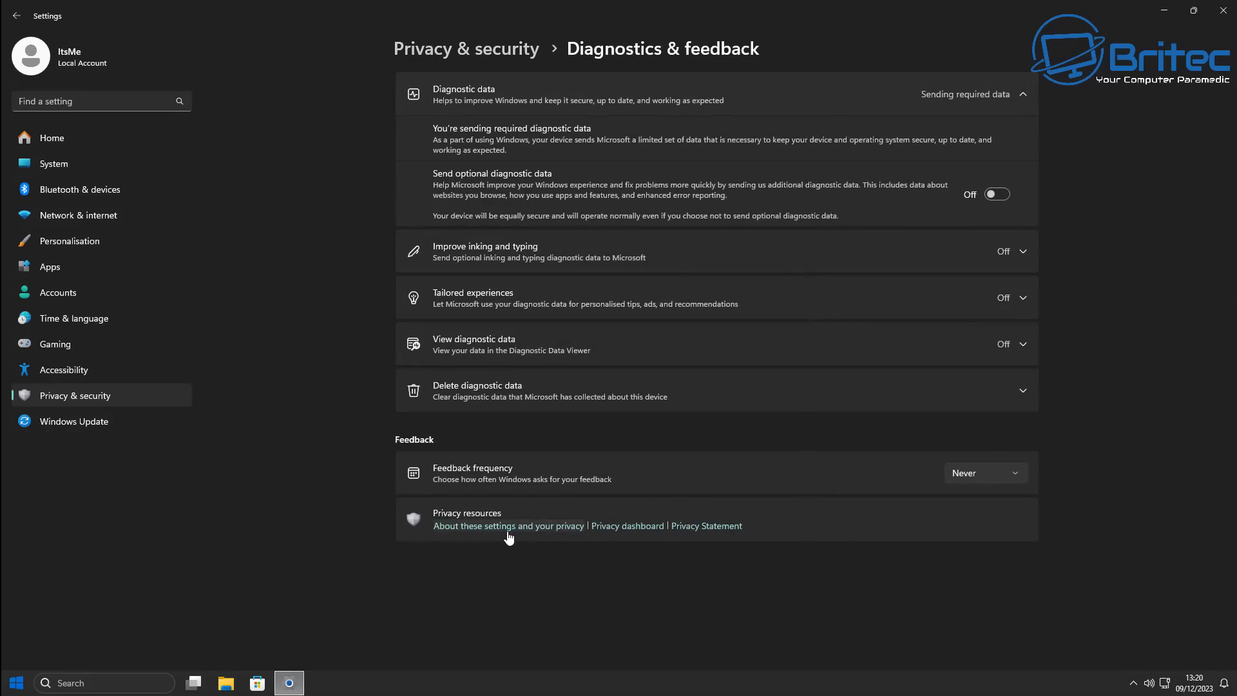
left_click(17, 16)
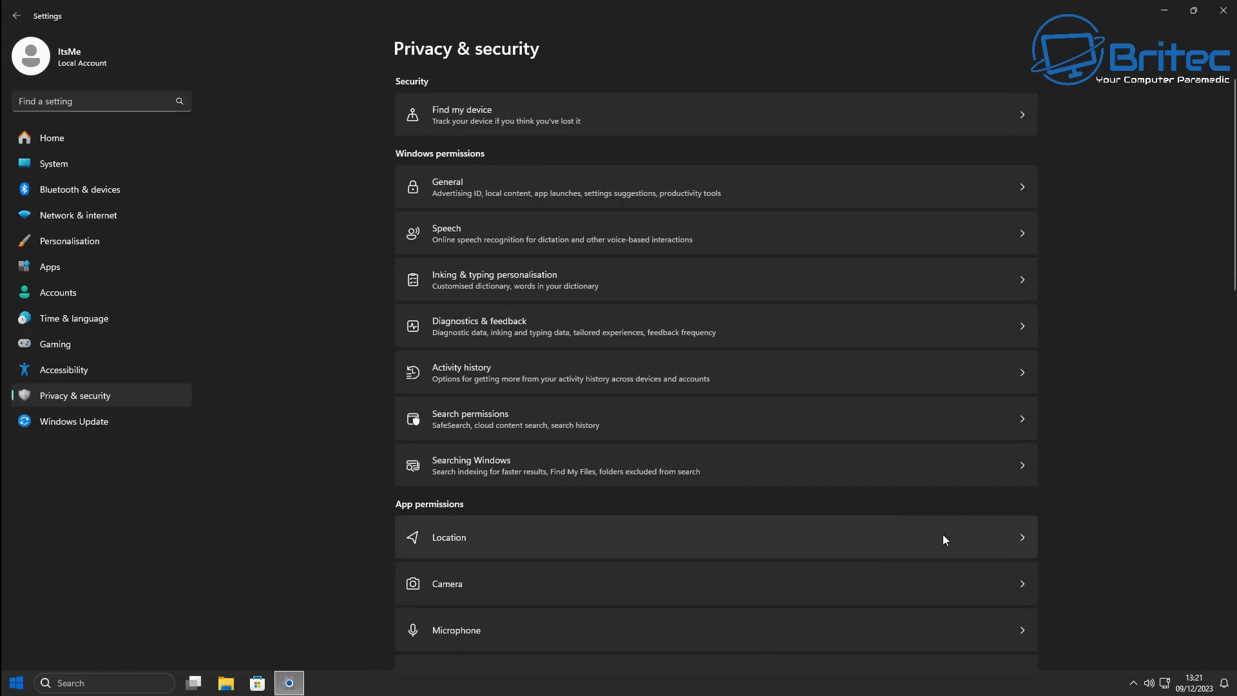
- Turn off Allow location override in the Location privacy settings and return to Privacy & security
left_click(910, 537)
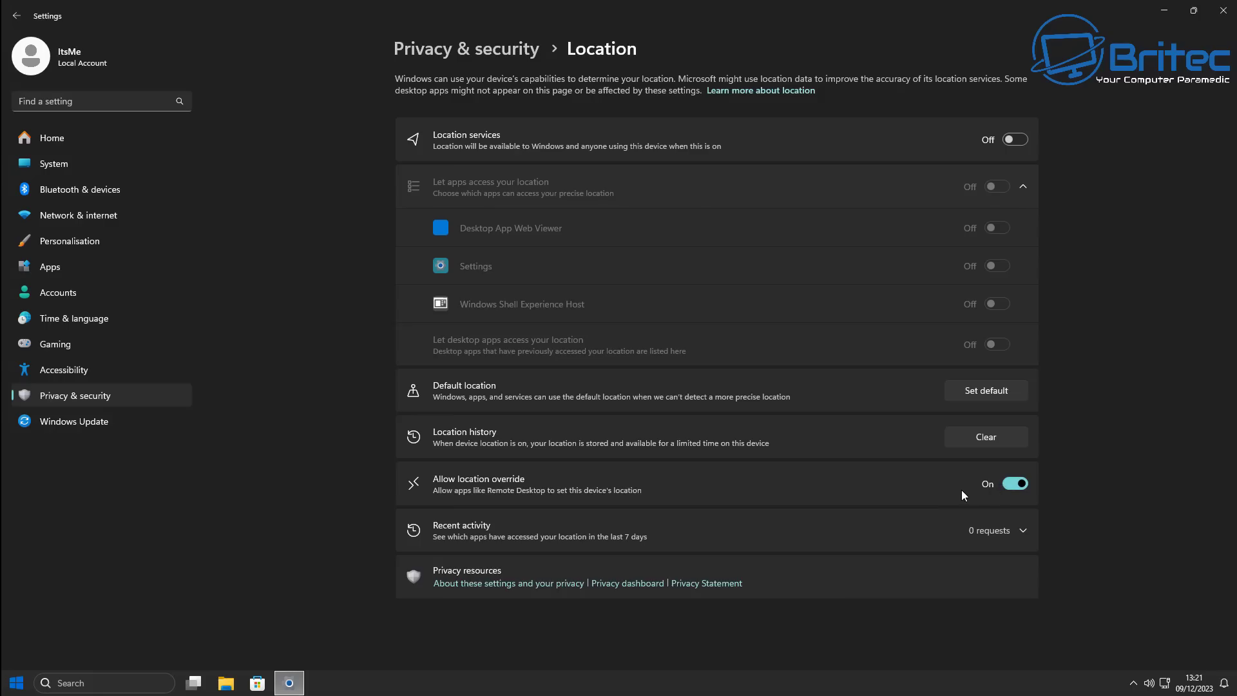
left_click(1006, 485)
left_click(17, 16)
- Check the Microphone access permissions under the app permissions
scroll(586, 459, "down", 5)
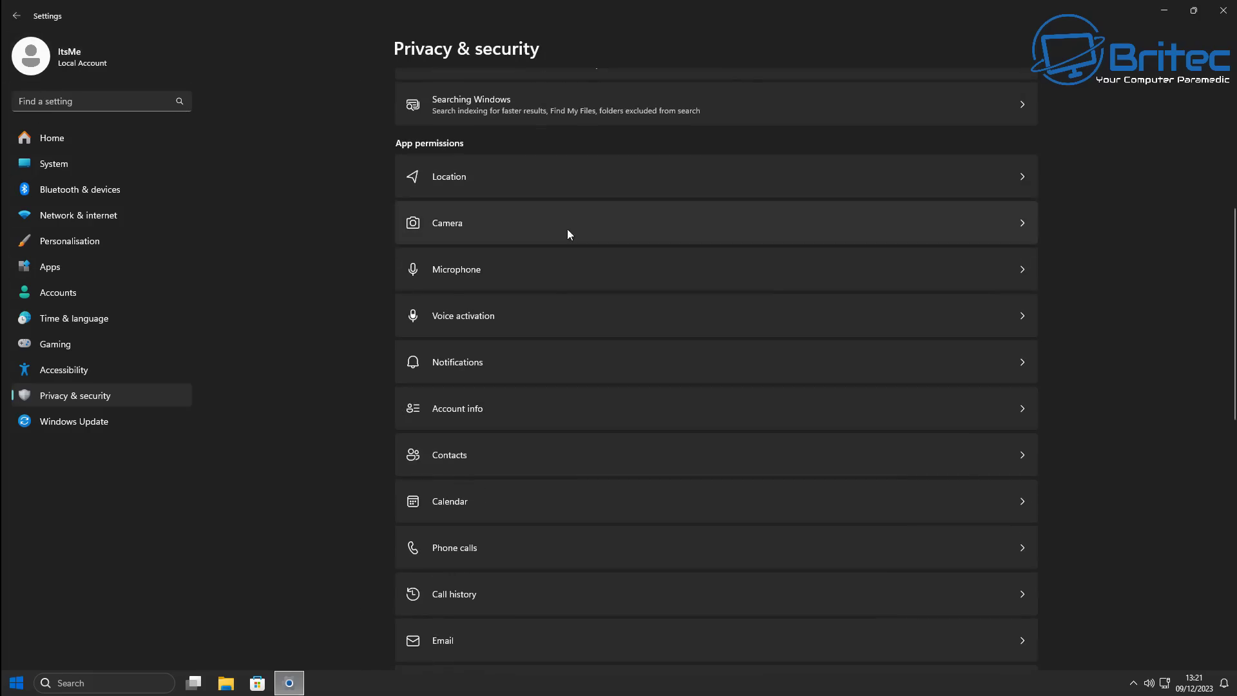
left_click(567, 268)
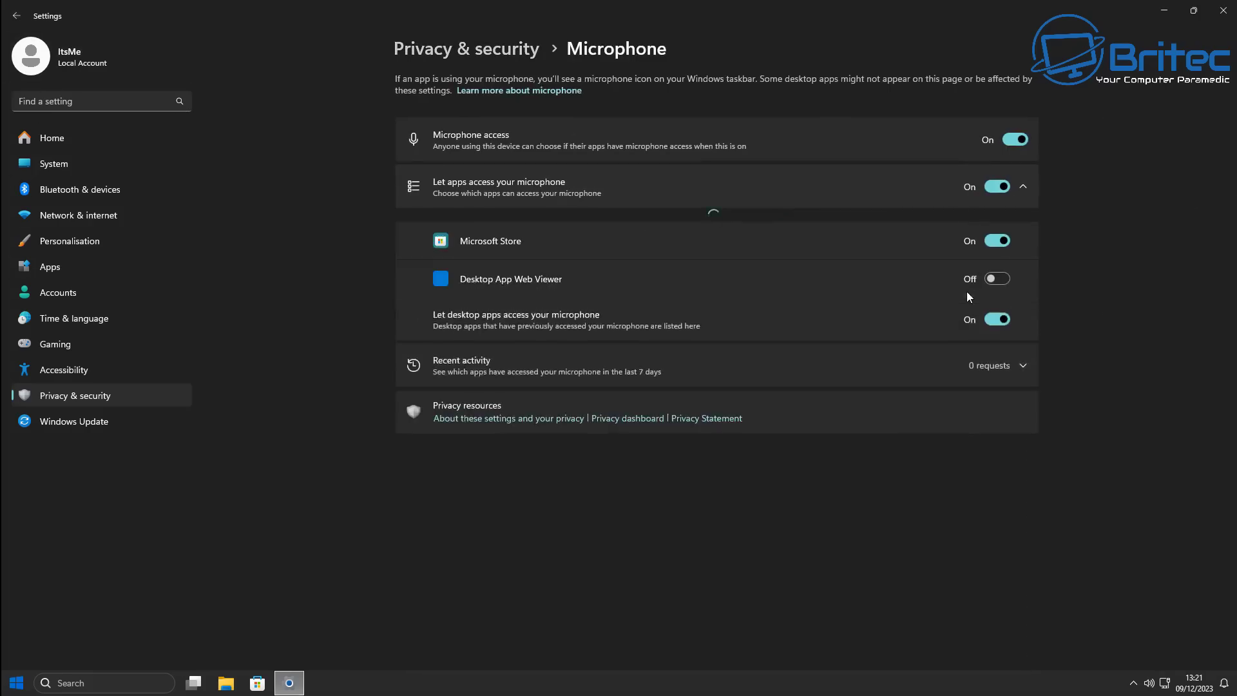
left_click(23, 21)
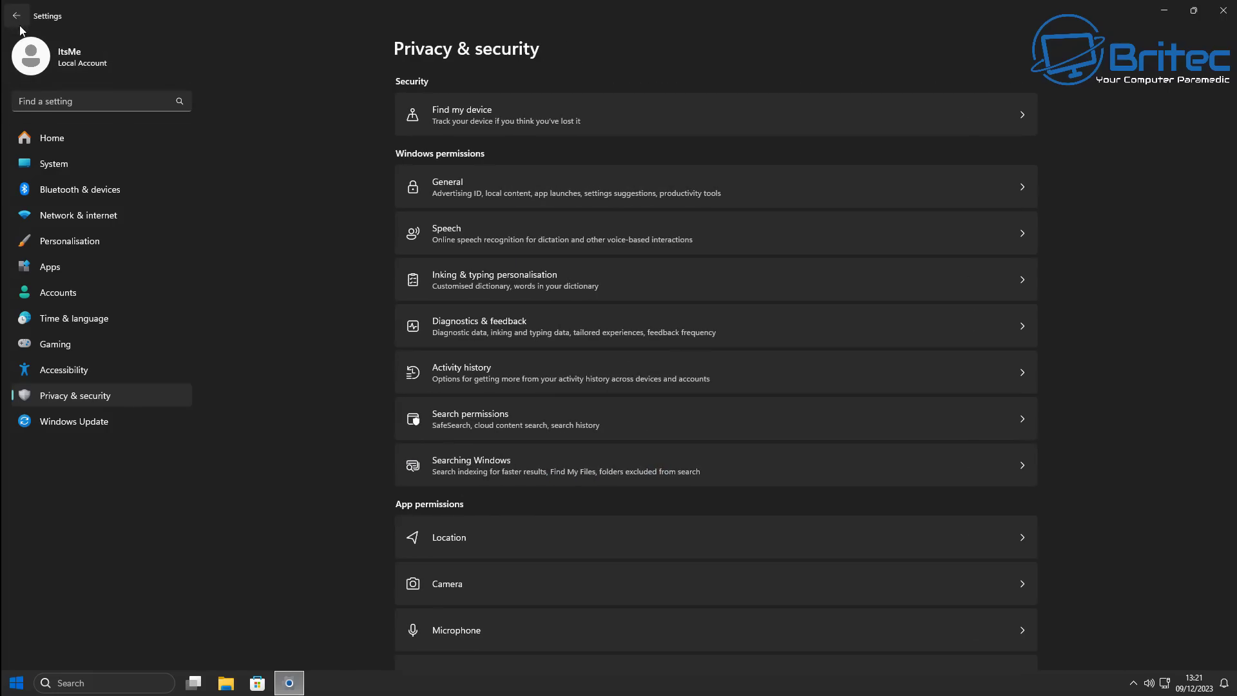
- Review the list of installed apps in Settings and return to the Apps overview
left_click(55, 269)
left_click(841, 97)
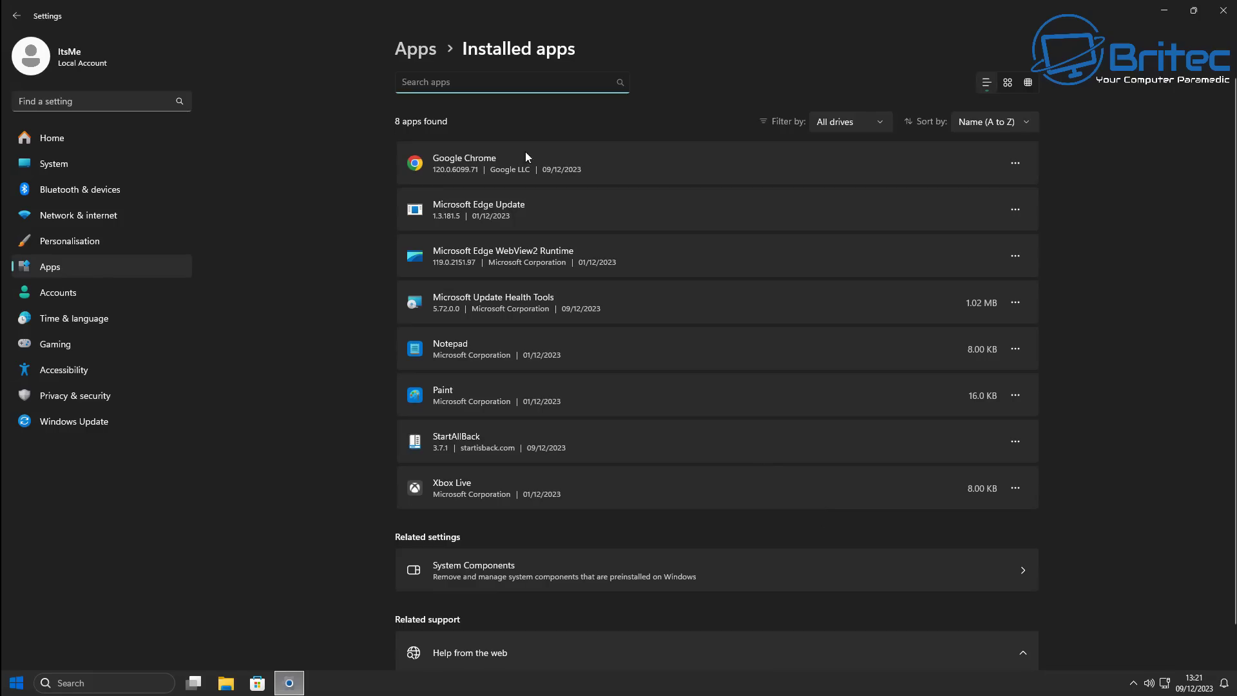
left_click(16, 16)
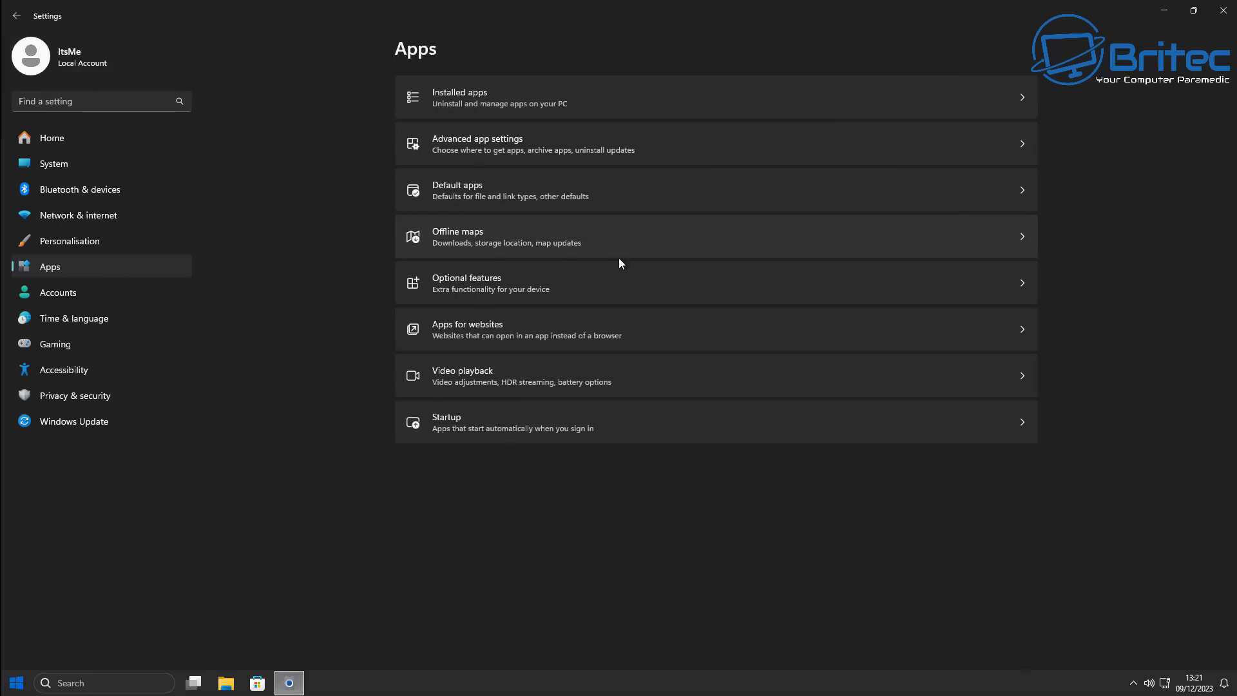
- Look through the applications listed in the Default apps settings
left_click(629, 192)
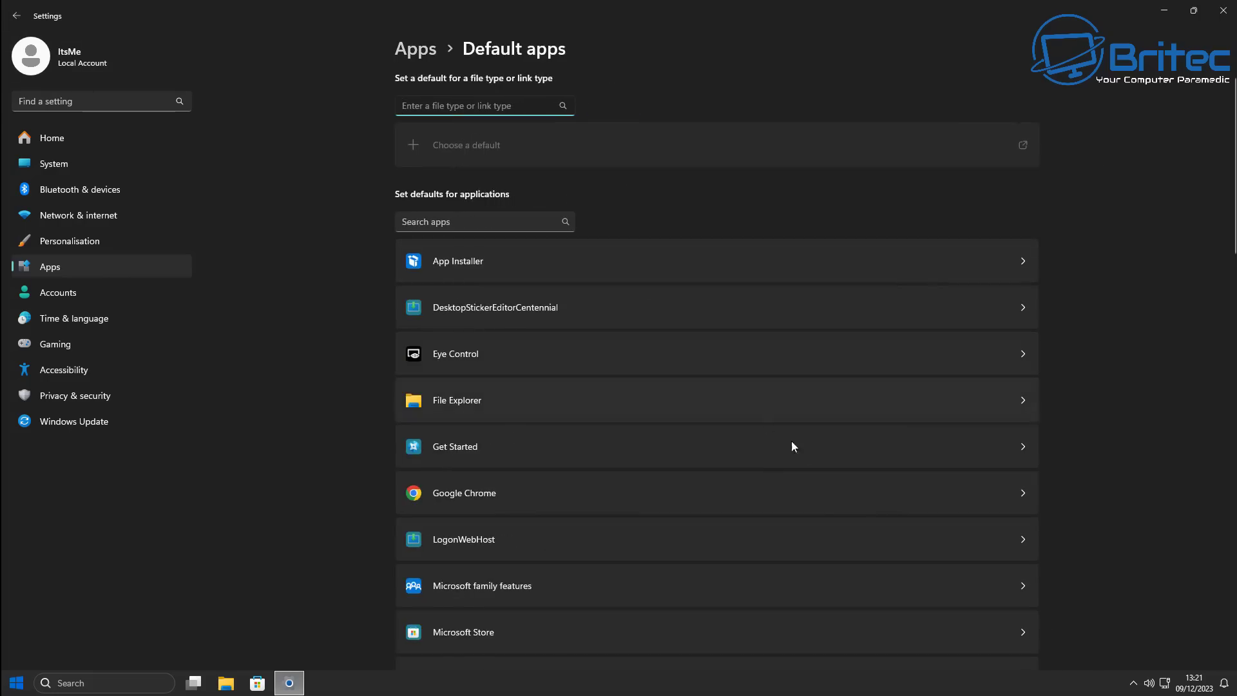
scroll(872, 492, "down", 5)
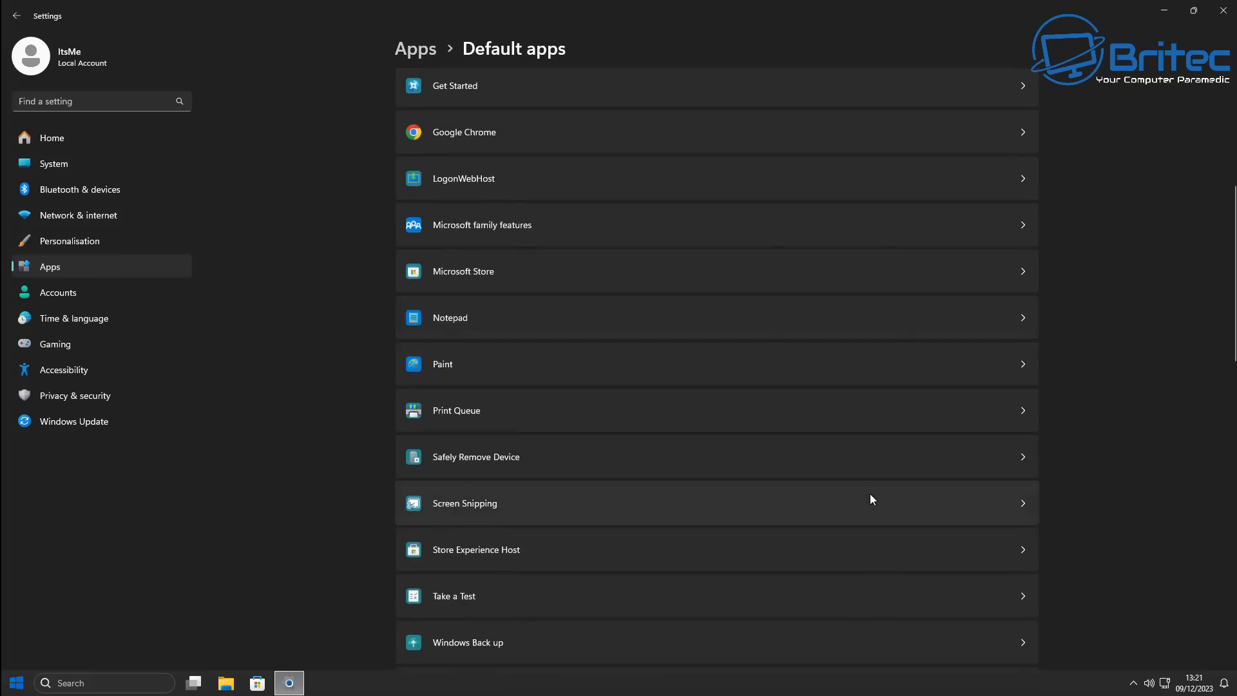
scroll(870, 499, "down", 3)
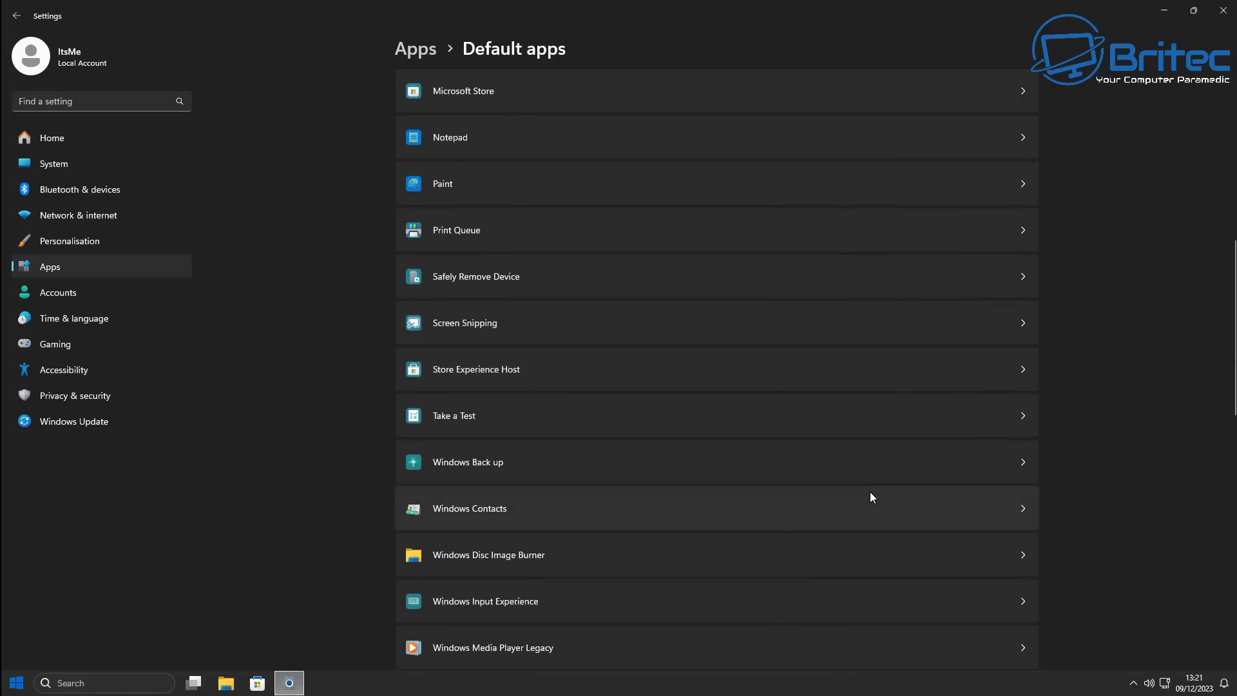
- Look through the remaining Default apps entries, close Settings, and examine the desktop's context menu options
scroll(870, 496, "down", 4)
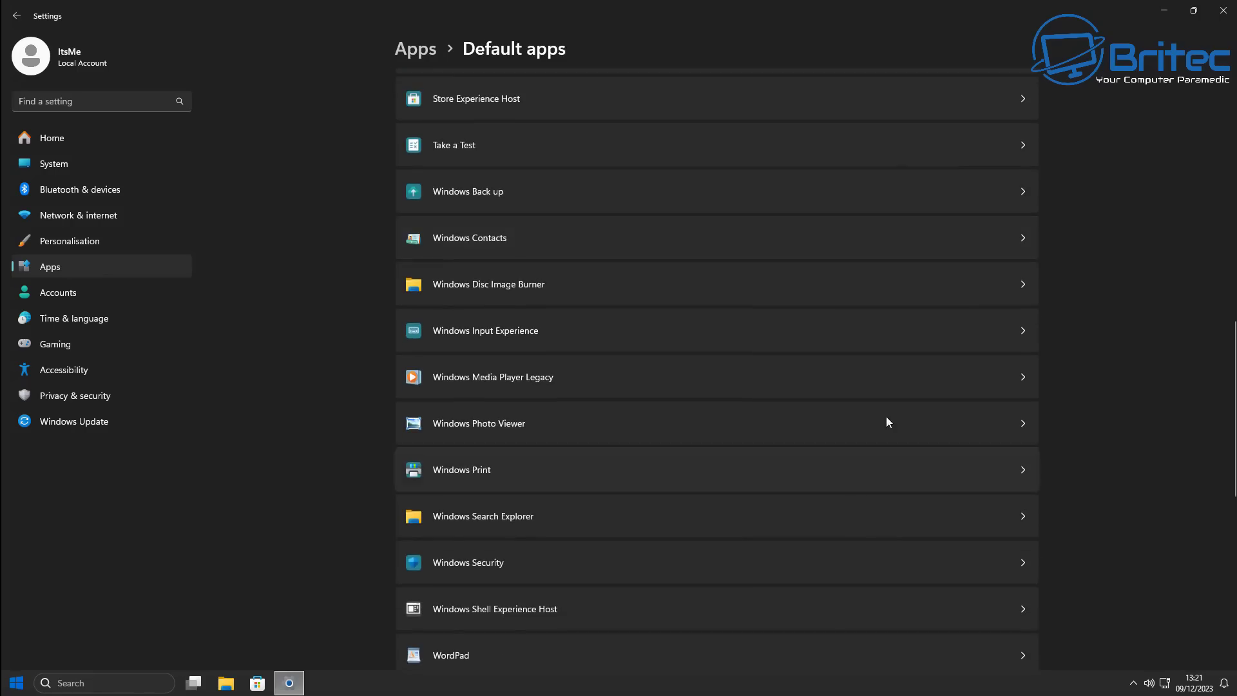
left_click(1224, 11)
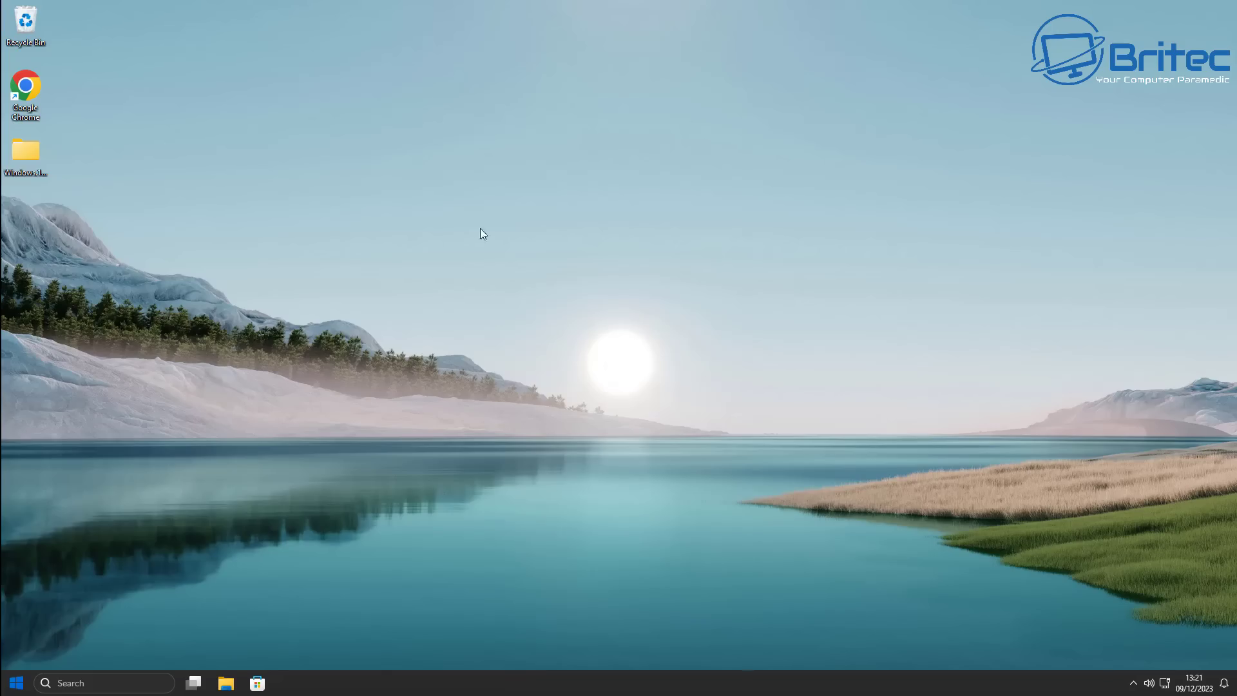
right_click(484, 169)
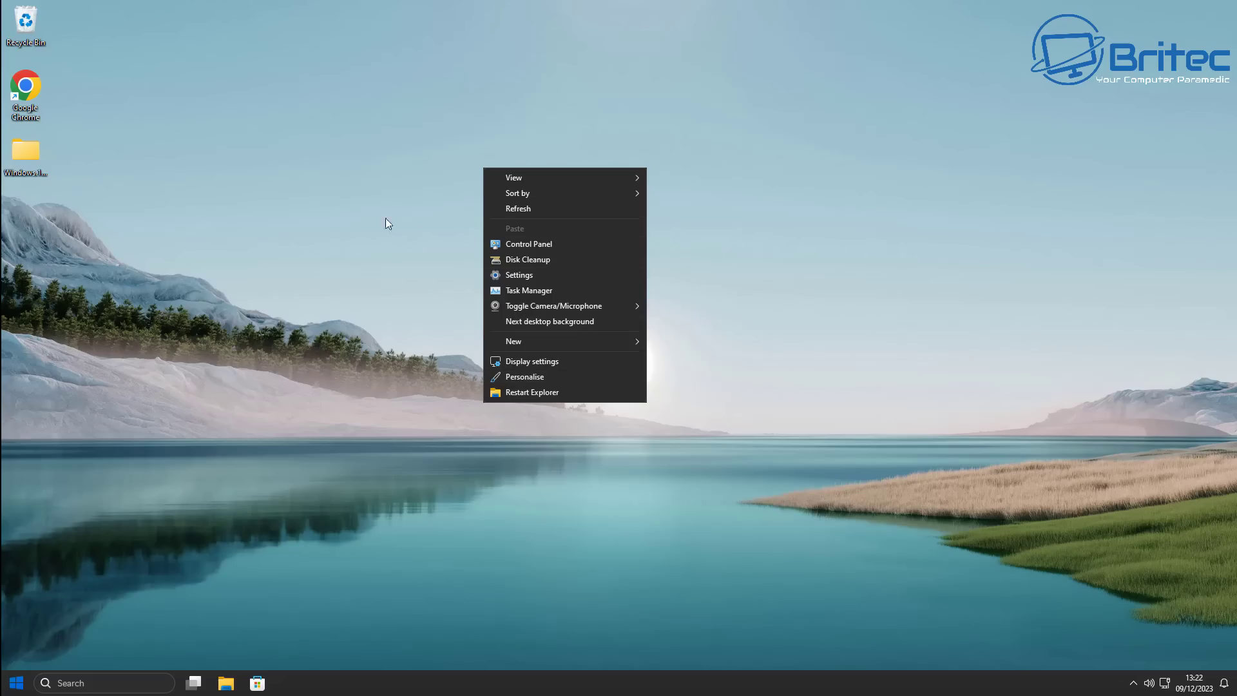
left_click(406, 258)
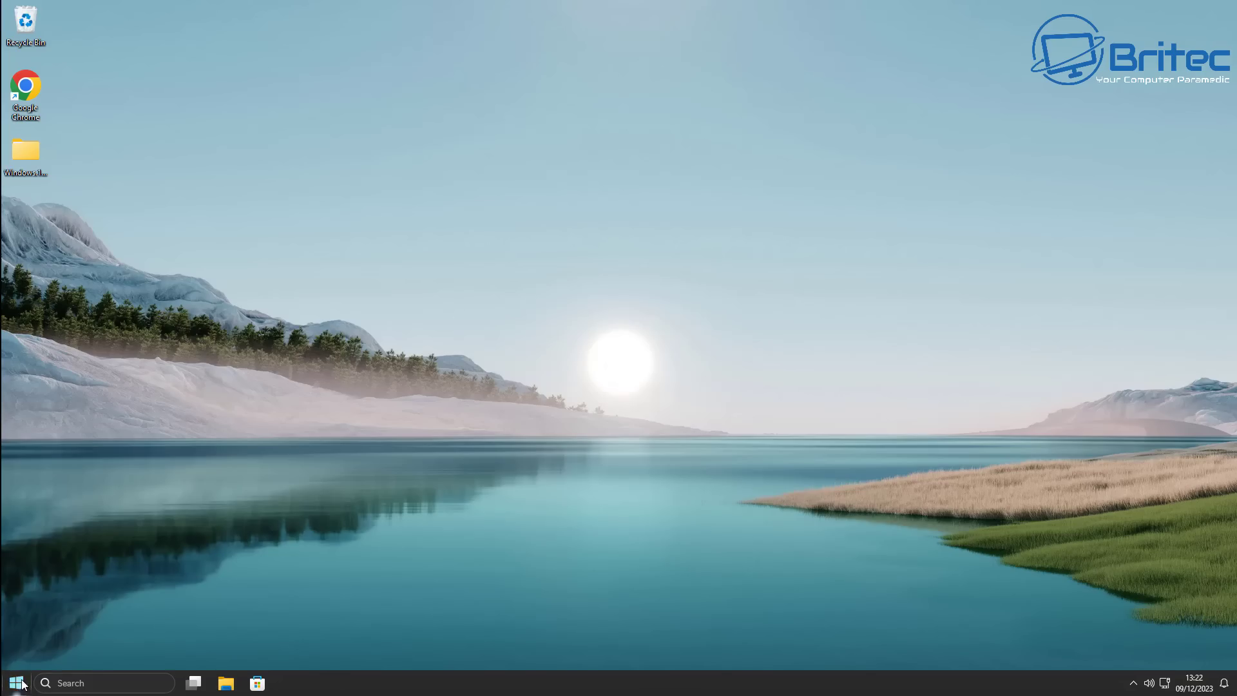
- Check the running processes and the CPU, memory and Disk 0 (C:) performance in Task Manager, and close it
right_click(277, 685)
left_click(330, 633)
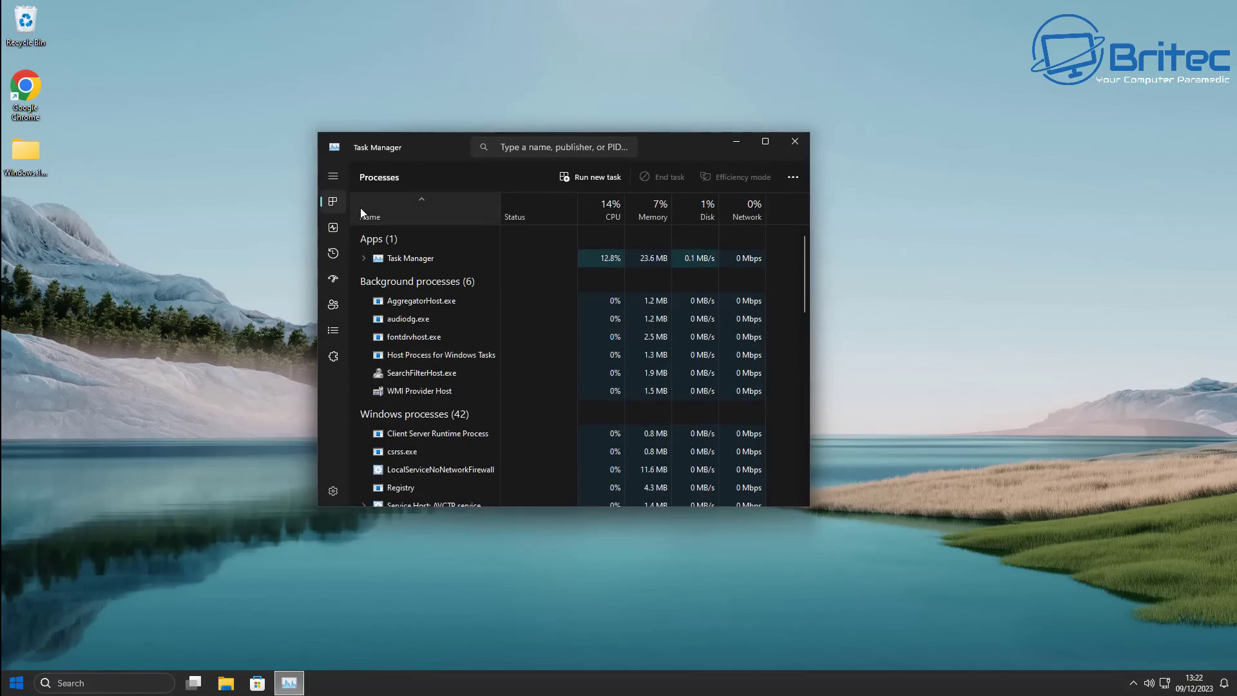
left_click(333, 227)
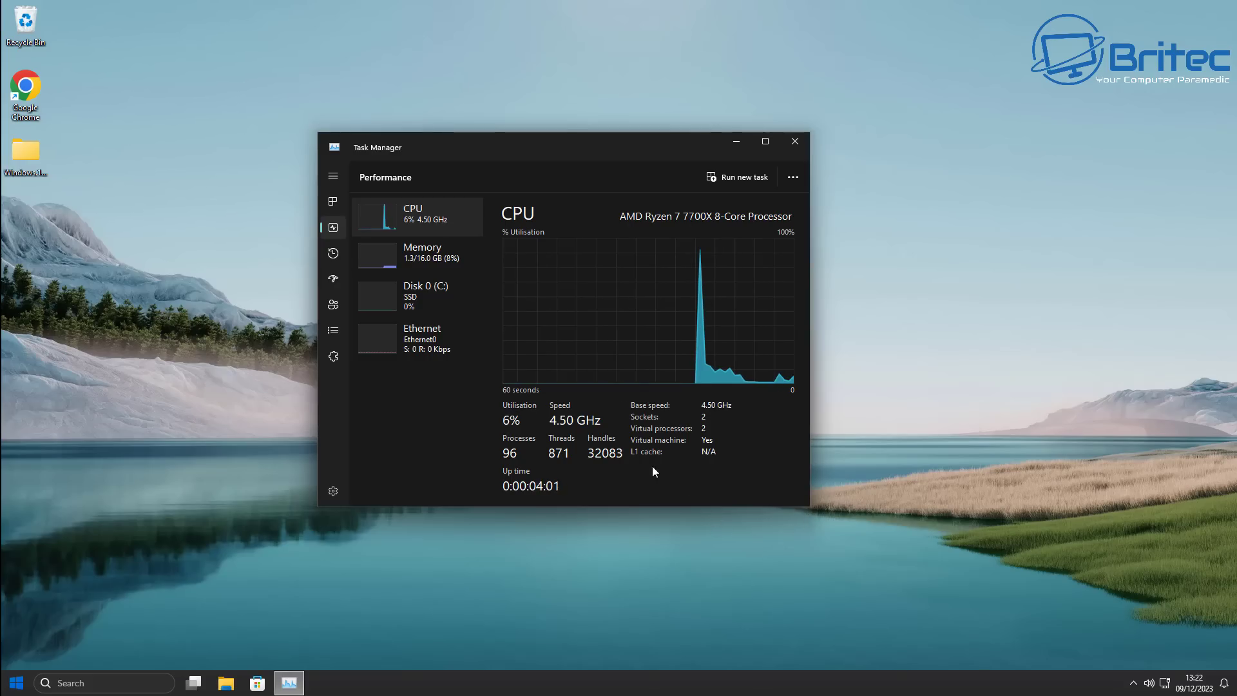
left_click(420, 269)
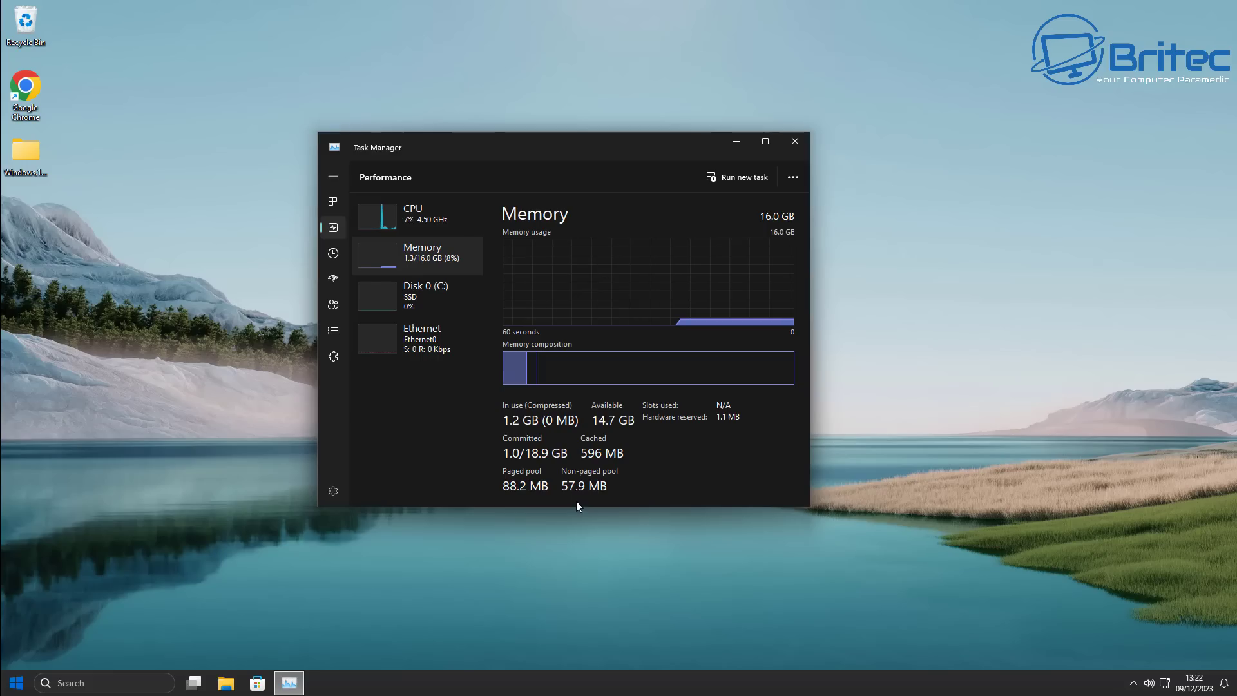
left_click(411, 308)
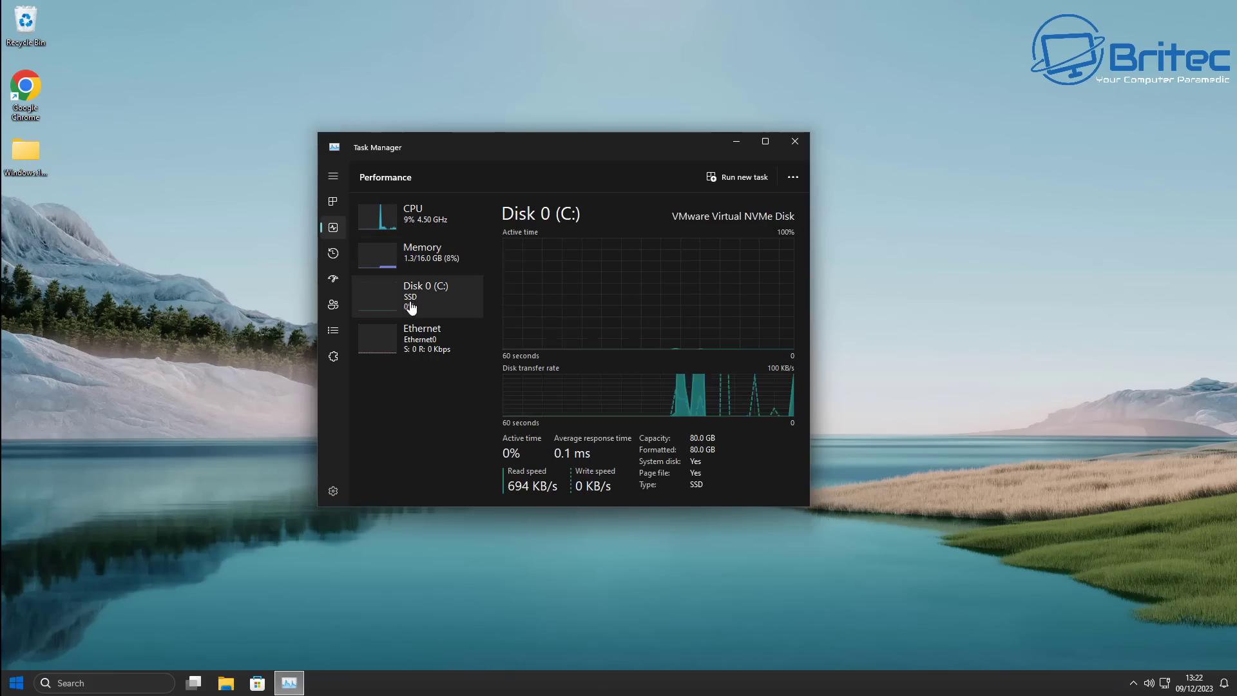
left_click(796, 141)
- Switch to File Explorer to examine the drives in This PC and the Home folders, and close the window
left_click(23, 689)
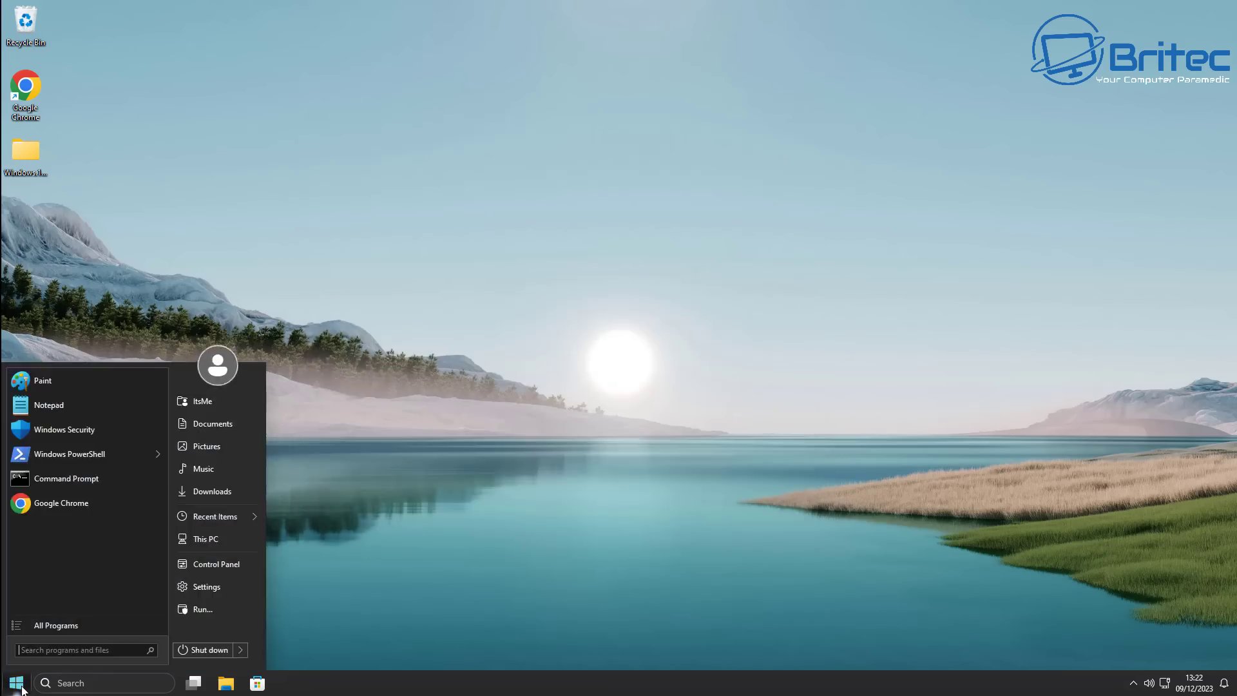
left_click(217, 543)
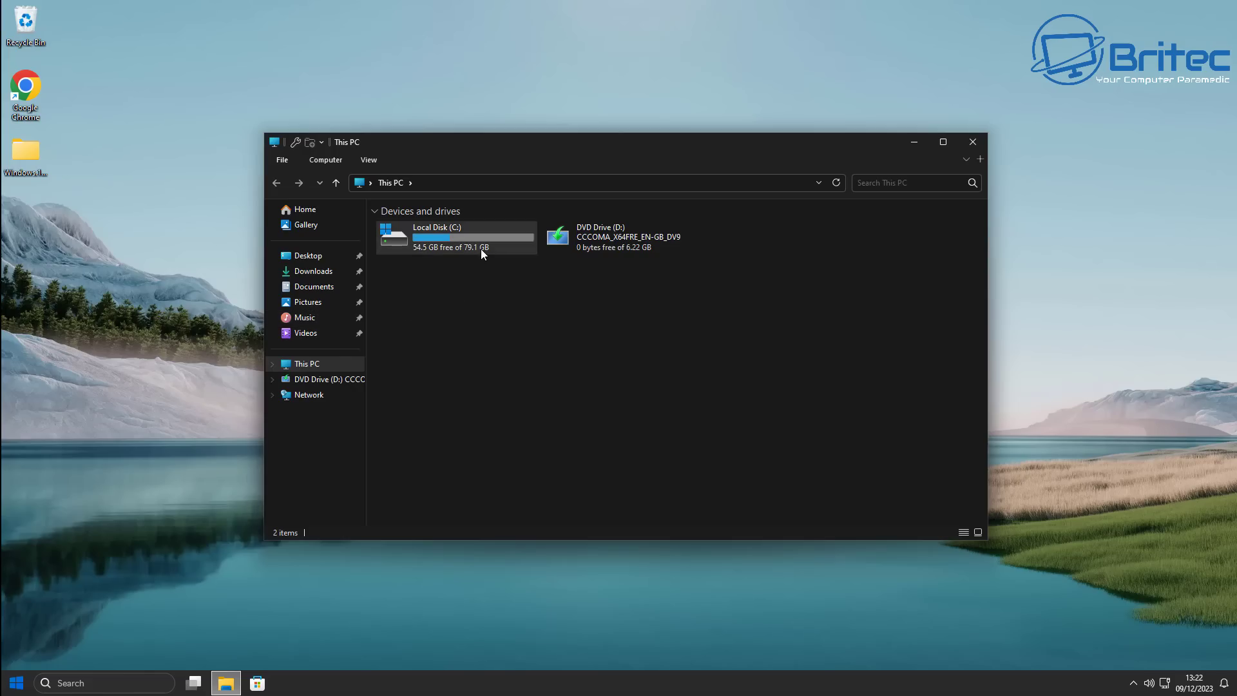
left_click(302, 210)
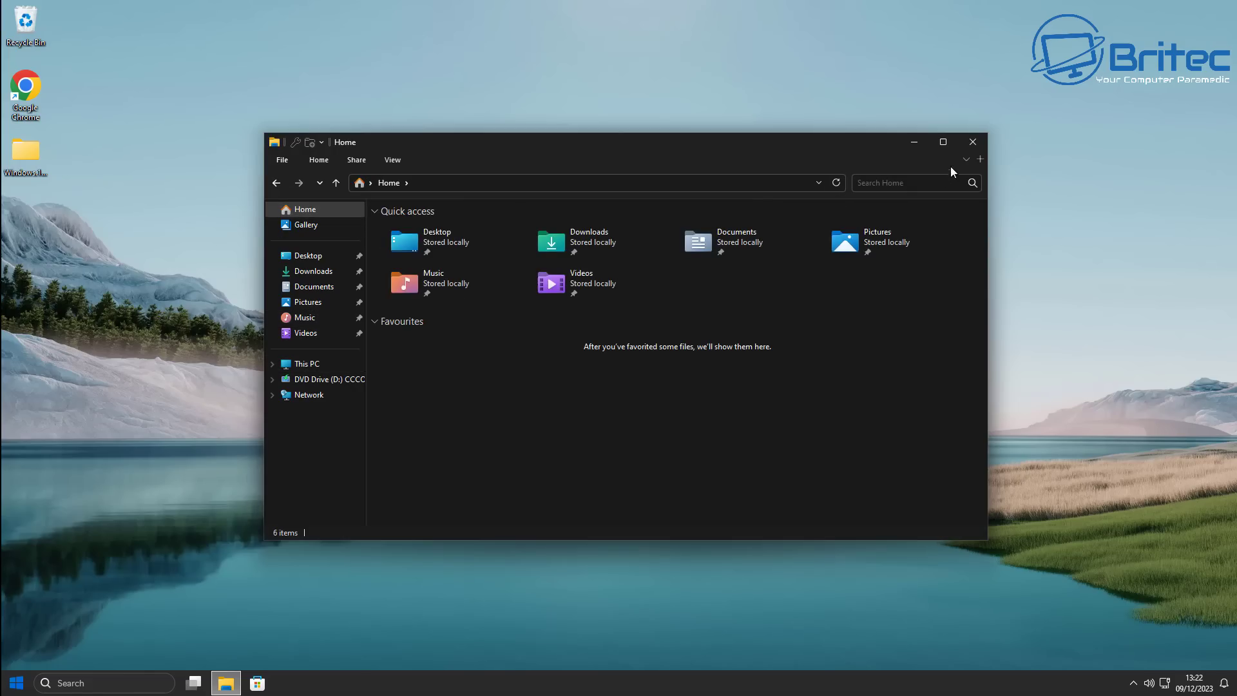
left_click(970, 146)
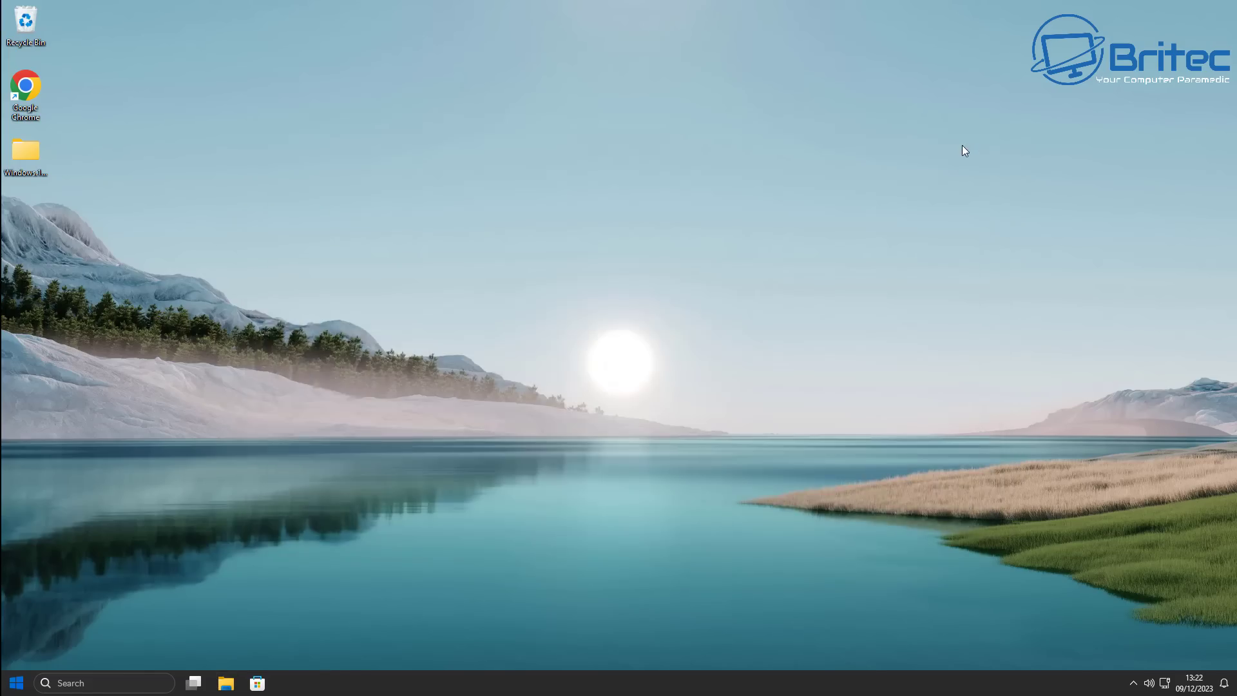